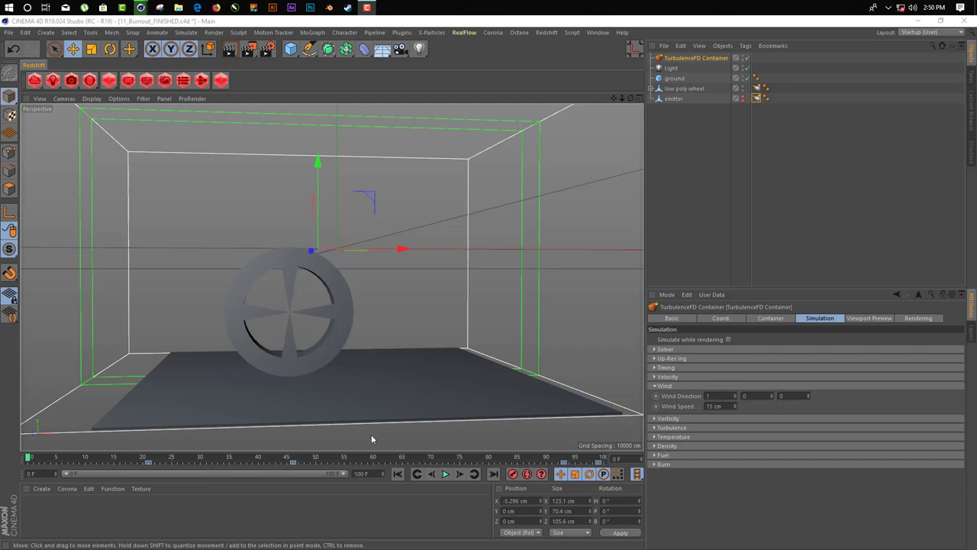
# - Play the finished burnout smoke simulation from the first frame, stop around frame 63, and render a preview in the viewport
pyautogui.click(398, 475)
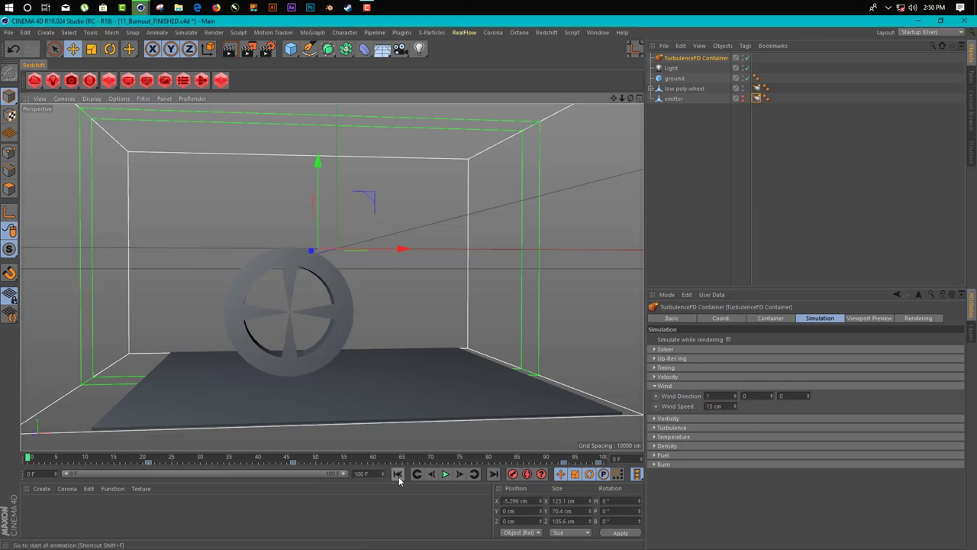
pyautogui.click(449, 475)
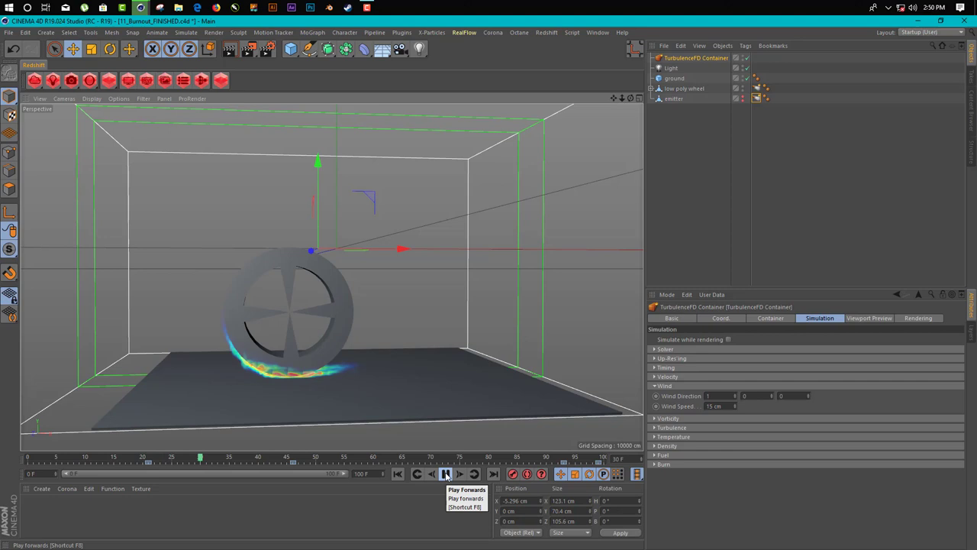
pyautogui.click(447, 474)
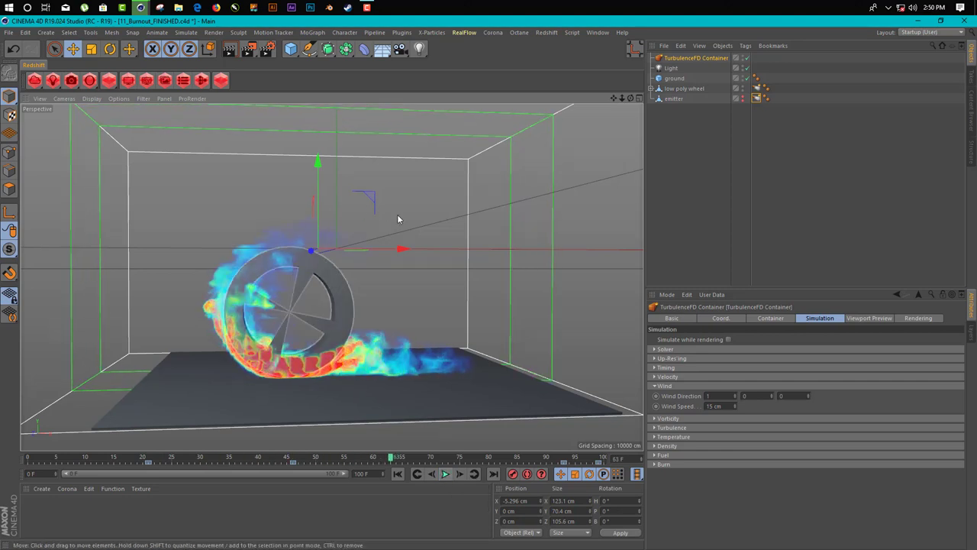
pyautogui.click(230, 53)
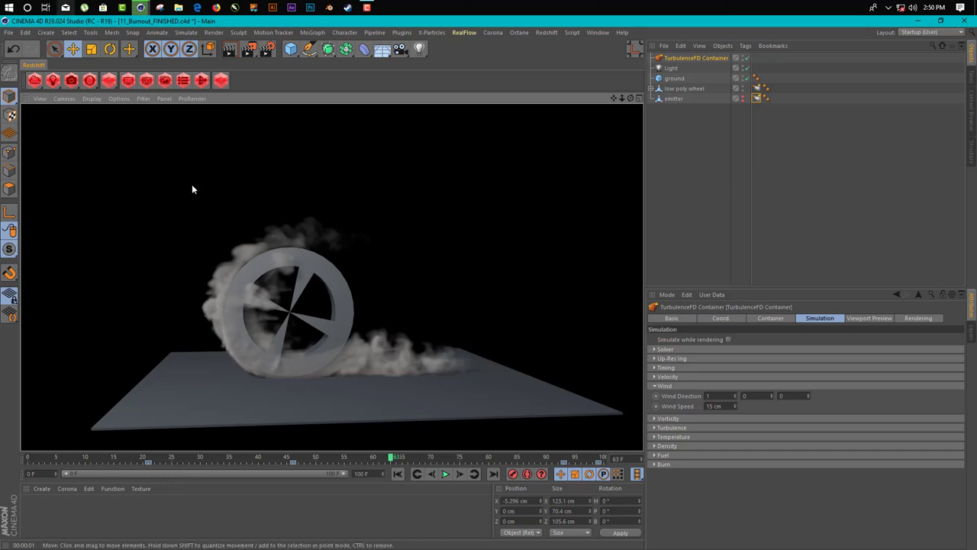
# - Switch to the Tire.obj scene and delete the unrecognized question-mark tags from the tire object
pyautogui.press('v')
pyautogui.click(201, 223)
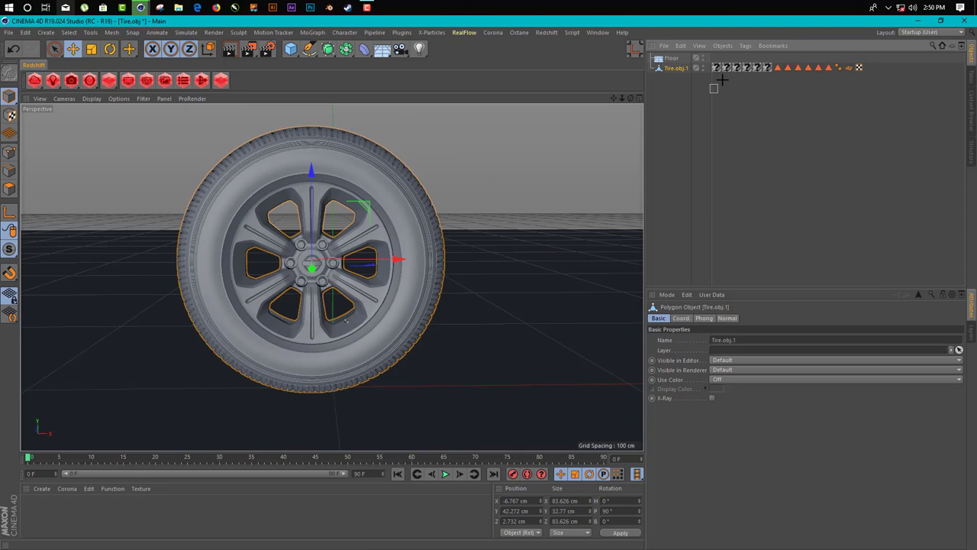
pyautogui.moveTo(766, 57); pyautogui.dragTo(767, 58)
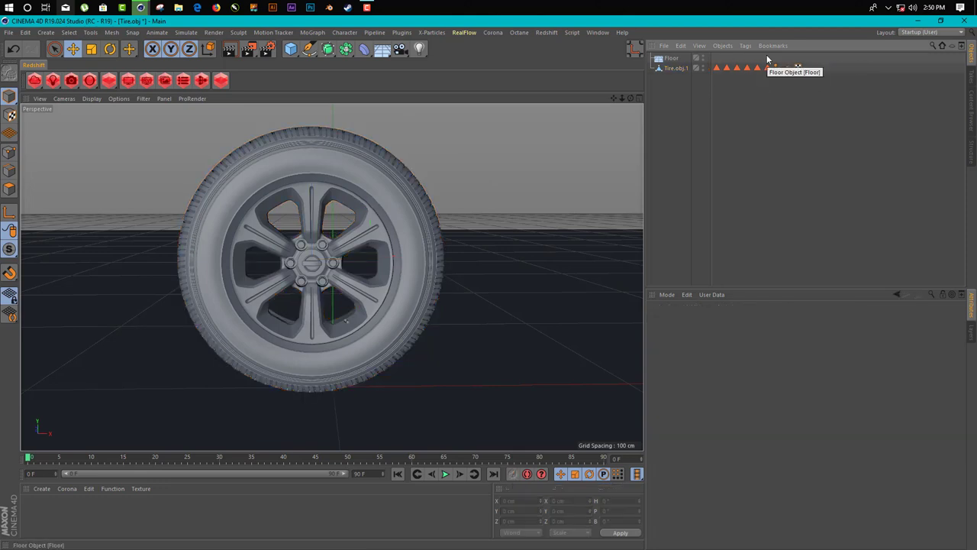
pyautogui.click(384, 218)
pyautogui.scroll(8, 382, 191)
pyautogui.keyDown('alt'); pyautogui.moveTo(380, 184); pyautogui.dragTo(344, 246); pyautogui.keyUp('alt')
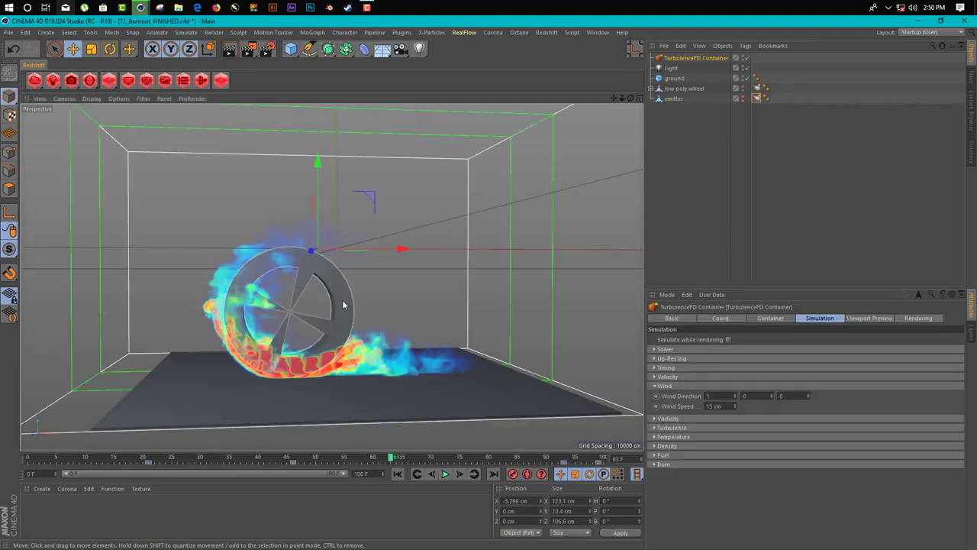
# - Return to the 11_Burnout_FINISHED scene, rewind the animation, and examine the low poly wheel and its child rim object
pyautogui.moveTo(343, 304)
pyautogui.keyDown('alt'); pyautogui.mouseDown()
pyautogui.moveTo(321, 277)
pyautogui.moveTo(233, 371)
pyautogui.mouseUp(); pyautogui.keyUp('alt')
pyautogui.scroll(3, 233, 371)
pyautogui.click(397, 474)
pyautogui.scroll(1, 114, 366)
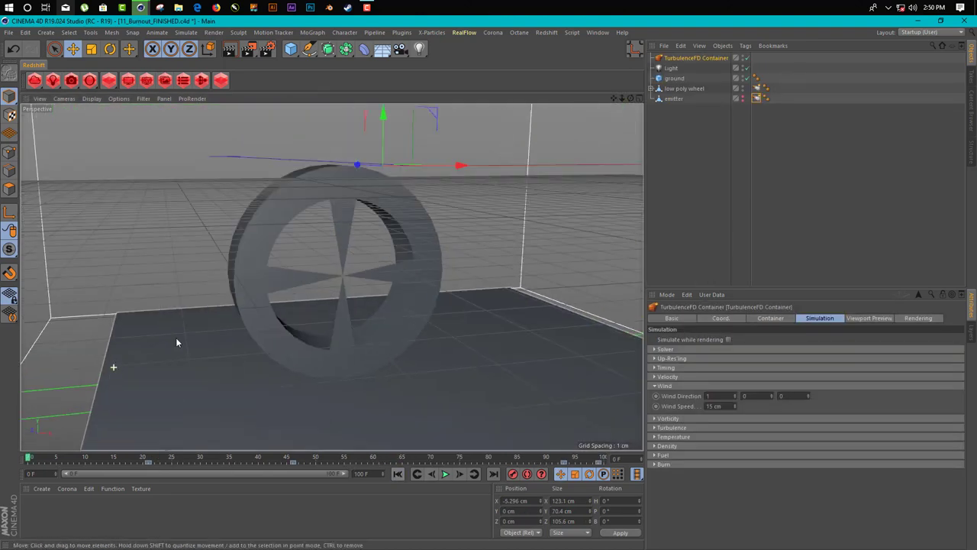
pyautogui.scroll(3, 321, 360)
pyautogui.moveTo(298, 367)
pyautogui.keyDown('alt'); pyautogui.mouseDown()
pyautogui.moveTo(340, 294)
pyautogui.moveTo(351, 353)
pyautogui.moveTo(289, 370)
pyautogui.mouseUp(); pyautogui.keyUp('alt')
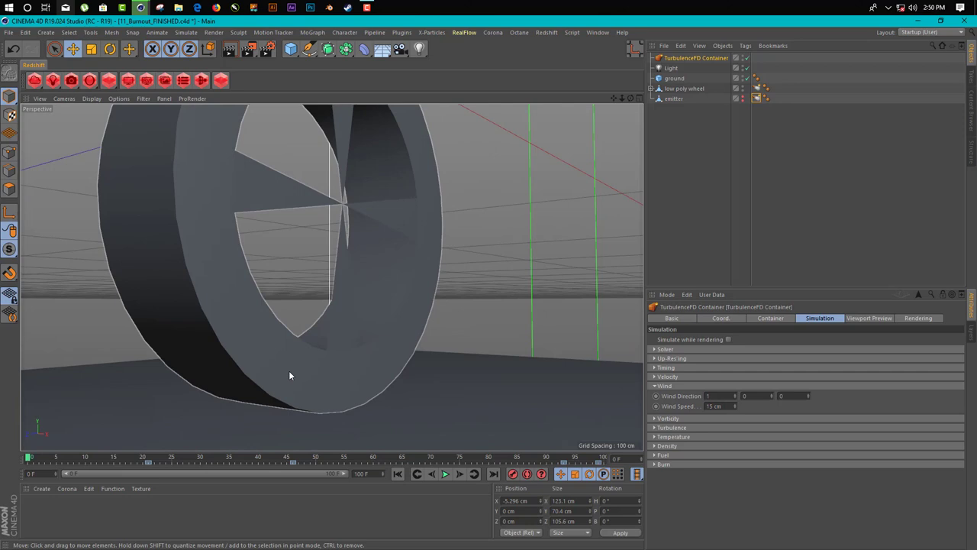
pyautogui.click(229, 386)
pyautogui.keyDown('alt'); pyautogui.moveTo(229, 386); pyautogui.dragTo(573, 139); pyautogui.keyUp('alt')
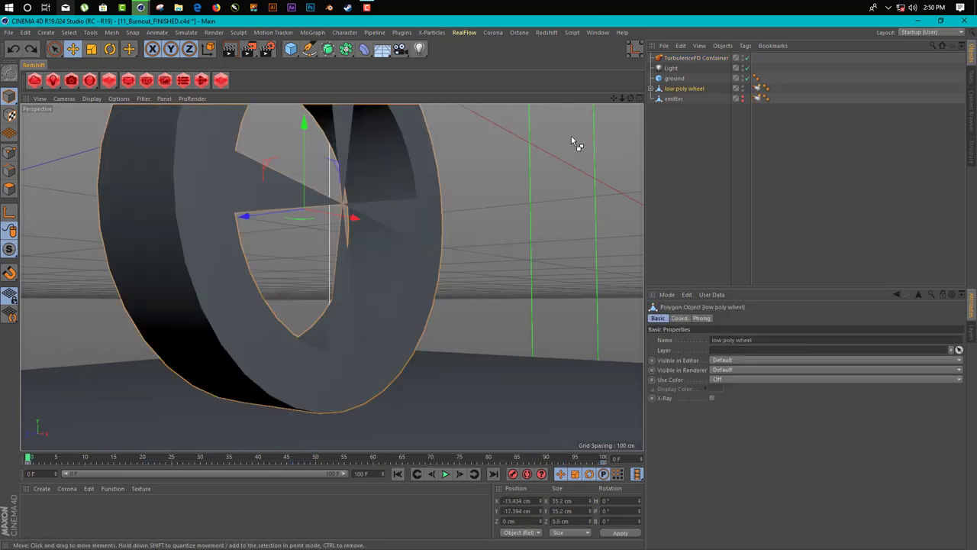
pyautogui.click(652, 89)
pyautogui.click(673, 102)
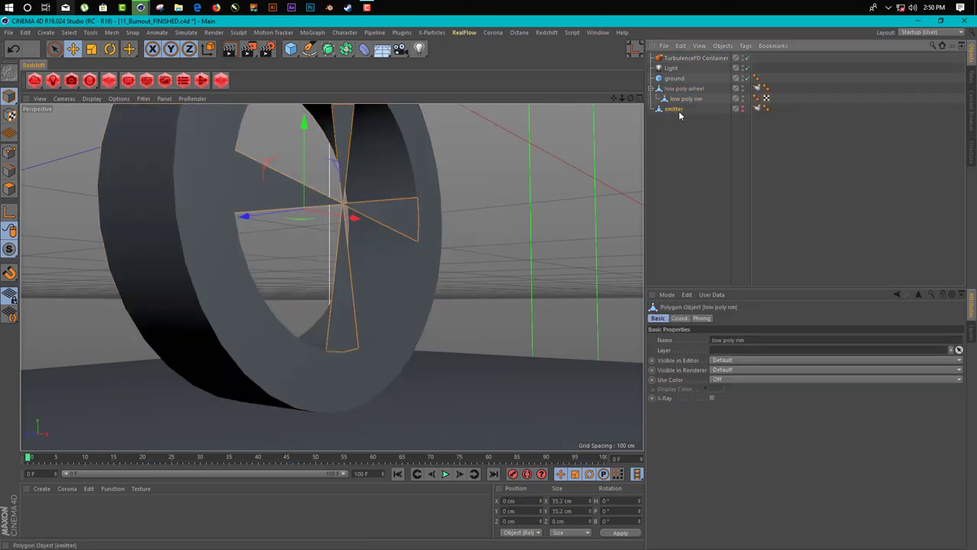
# - Make the hidden emitter object visible and lower it slightly below the wheel to inspect its shape
pyautogui.scroll(-5, 356, 276)
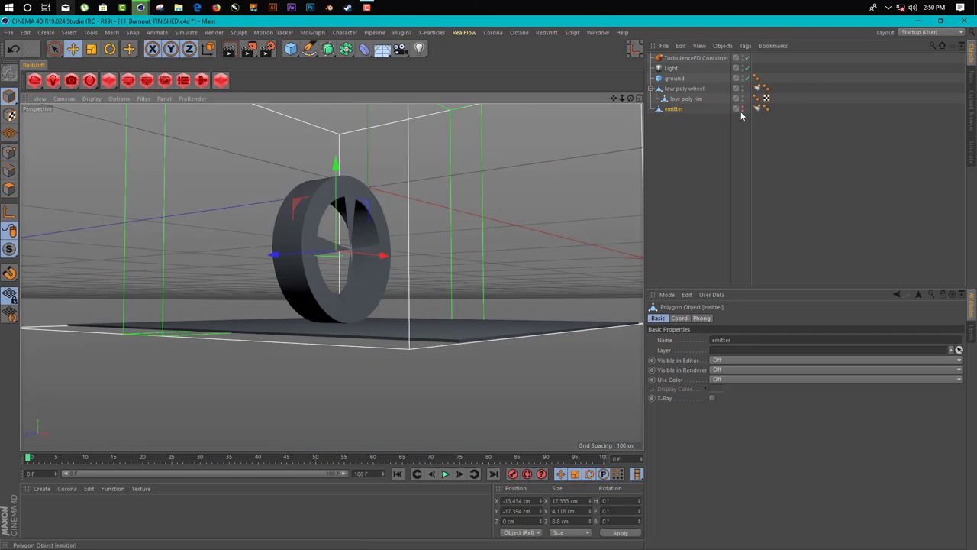
pyautogui.keyDown('ctrl'); pyautogui.click(742, 108); pyautogui.keyUp('ctrl')
pyautogui.scroll(10, 360, 277)
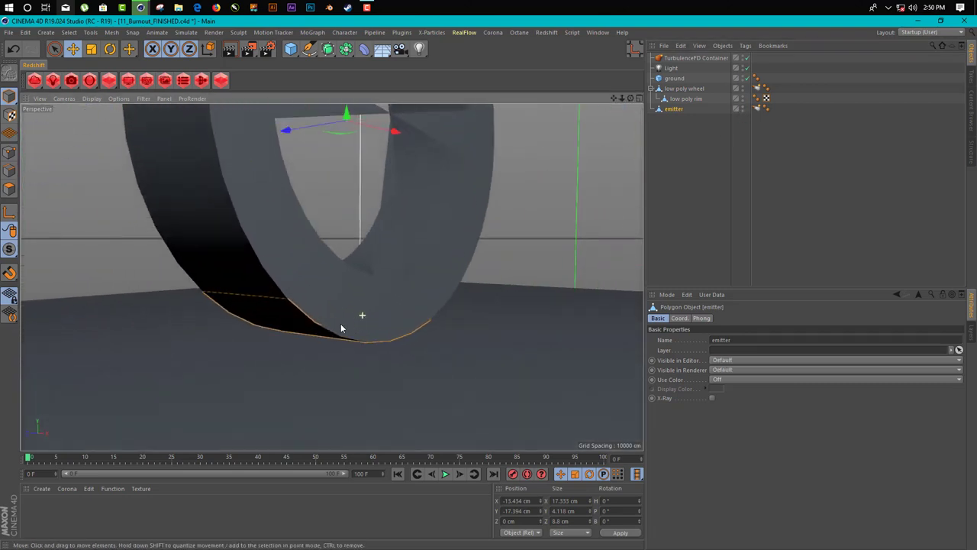
pyautogui.moveTo(327, 324)
pyautogui.keyDown('alt'); pyautogui.mouseDown()
pyautogui.moveTo(343, 295)
pyautogui.moveTo(340, 316)
pyautogui.mouseUp(); pyautogui.keyUp('alt')
pyautogui.moveTo(328, 121); pyautogui.dragTo(327, 145)
pyautogui.keyDown('alt'); pyautogui.moveTo(316, 336); pyautogui.dragTo(284, 353); pyautogui.keyUp('alt')
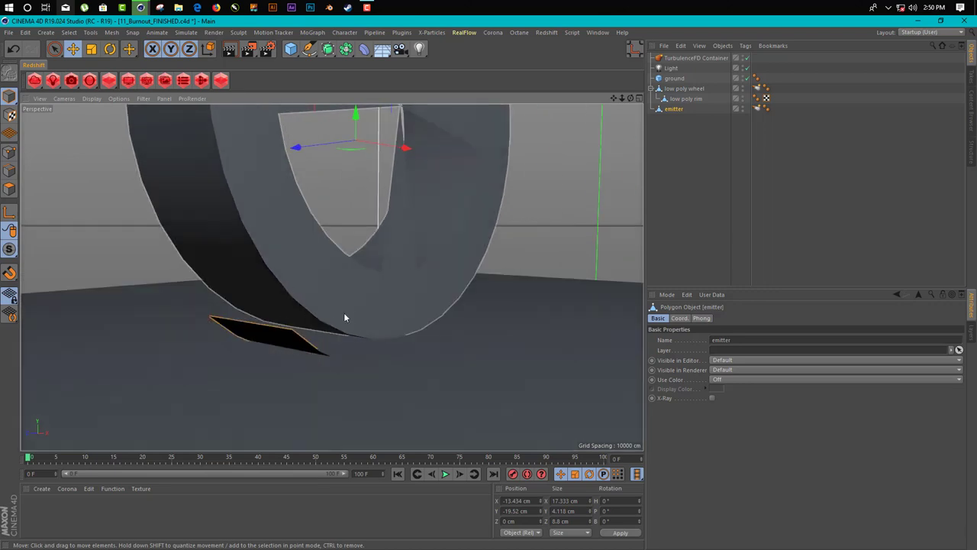
pyautogui.keyDown('alt'); pyautogui.moveTo(344, 317); pyautogui.dragTo(306, 343); pyautogui.keyUp('alt')
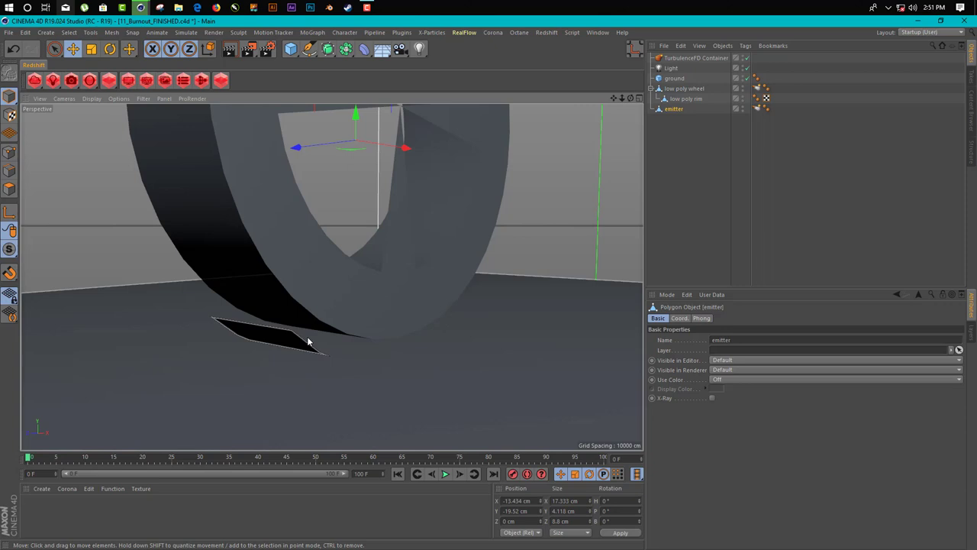
# - Switch back to the Tire.obj scene and hide the Floor object in both the editor and the renderer
pyautogui.press('v')
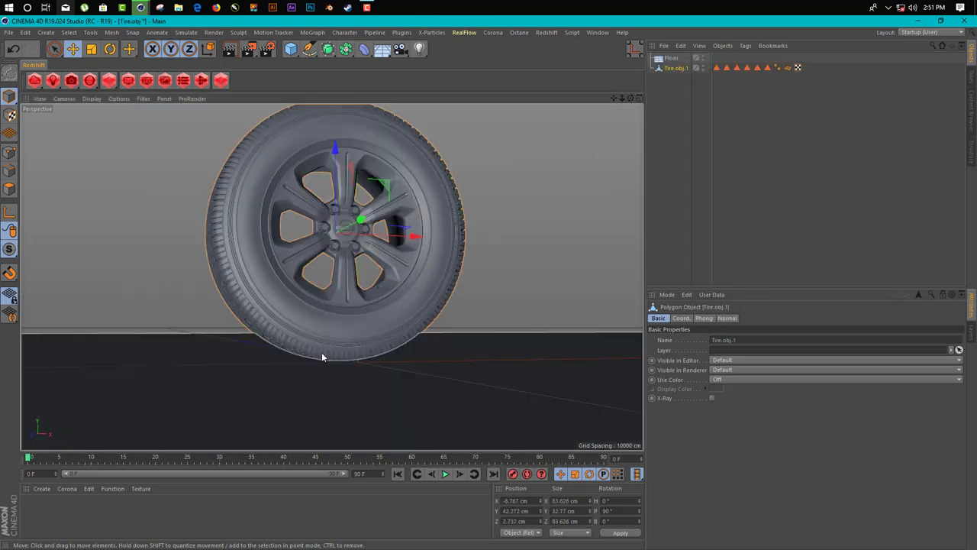
pyautogui.moveTo(321, 354)
pyautogui.keyDown('alt'); pyautogui.mouseDown()
pyautogui.moveTo(333, 345)
pyautogui.moveTo(326, 367)
pyautogui.mouseUp(); pyautogui.keyUp('alt')
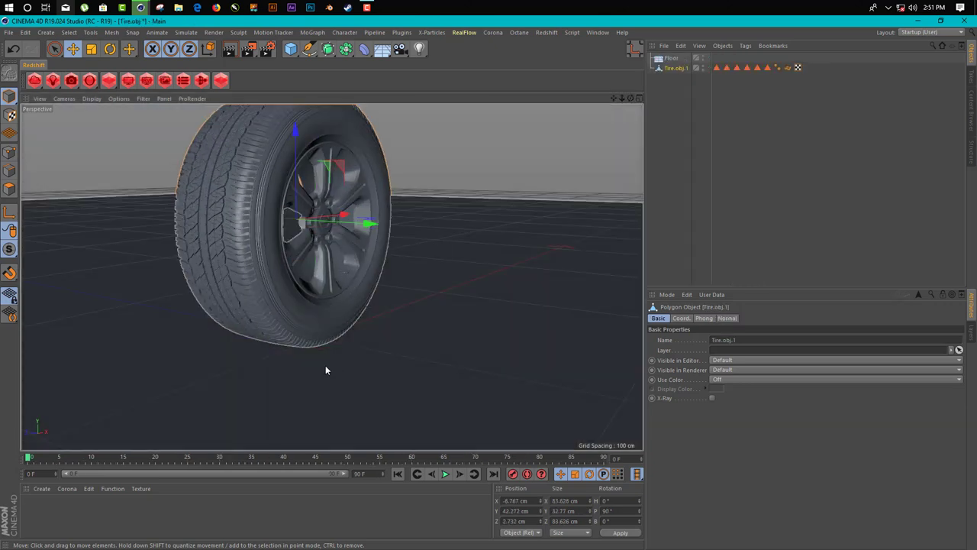
pyautogui.click(279, 412)
pyautogui.scroll(10, 262, 306)
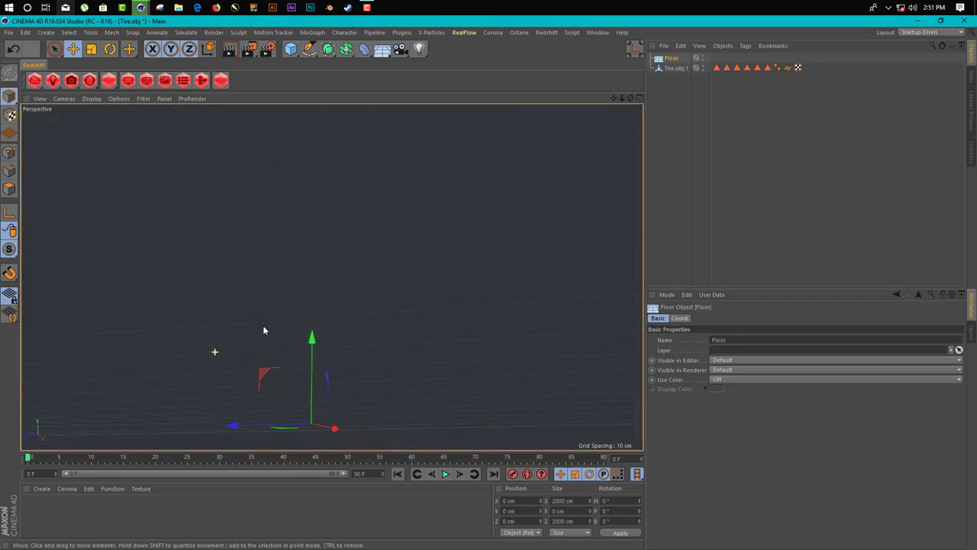
pyautogui.keyDown('alt'); pyautogui.moveTo(264, 330); pyautogui.dragTo(268, 357); pyautogui.keyUp('alt')
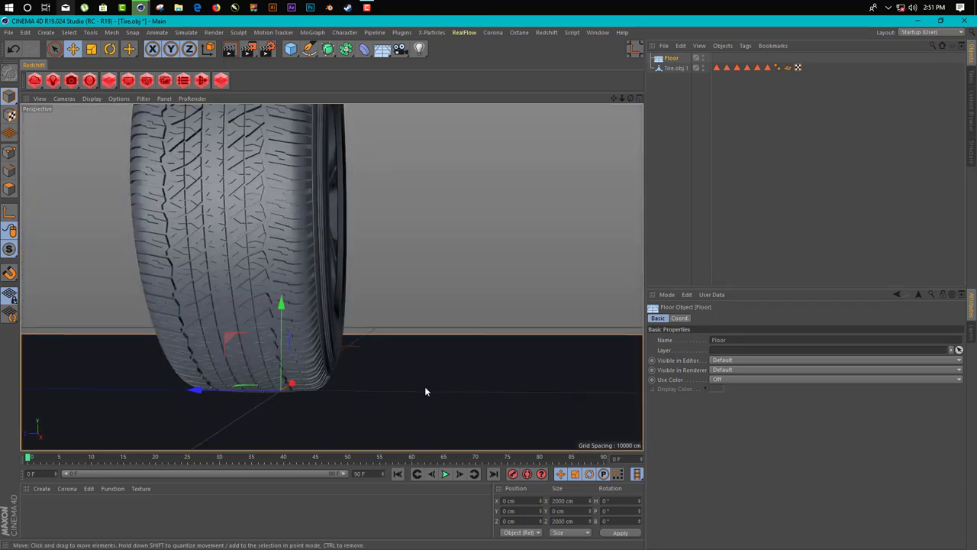
pyautogui.keyDown('alt'); pyautogui.click(703, 61); pyautogui.keyUp('alt')
pyautogui.keyDown('alt'); pyautogui.click(702, 61); pyautogui.keyUp('alt')
# - Select the polygons across the tire's bottom contact area with Live Selection, covering the full tread width up to the sidewall edge
pyautogui.keyDown('alt'); pyautogui.moveTo(397, 267); pyautogui.dragTo(331, 280); pyautogui.keyUp('alt')
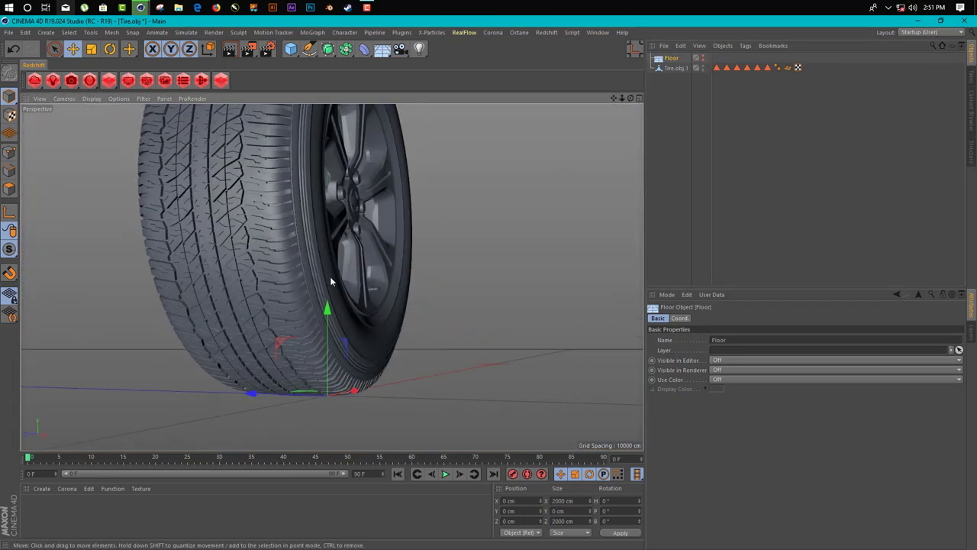
pyautogui.keyDown('alt'); pyautogui.moveTo(332, 279); pyautogui.dragTo(439, 232, button='middle'); pyautogui.keyUp('alt')
pyautogui.keyDown('alt'); pyautogui.moveTo(439, 233); pyautogui.dragTo(404, 229); pyautogui.keyUp('alt')
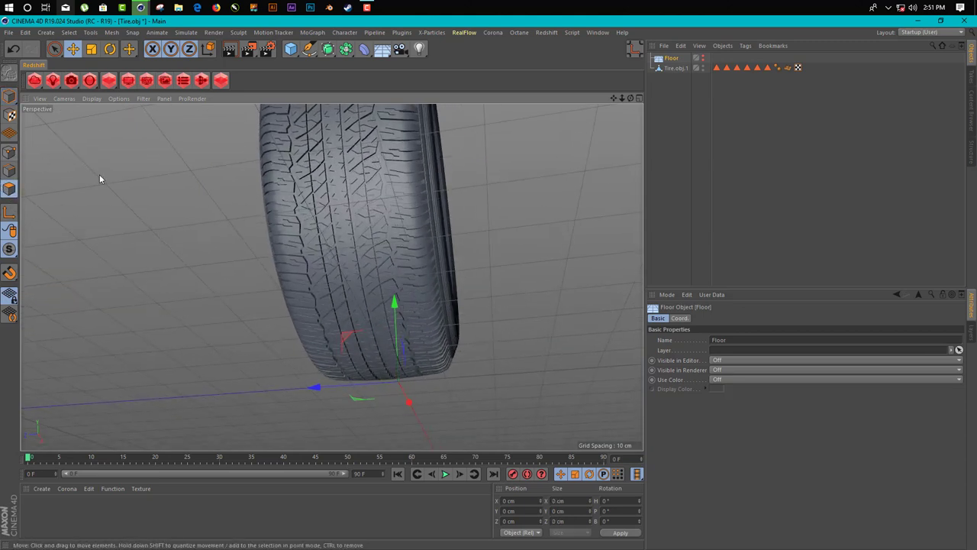
pyautogui.click(55, 48)
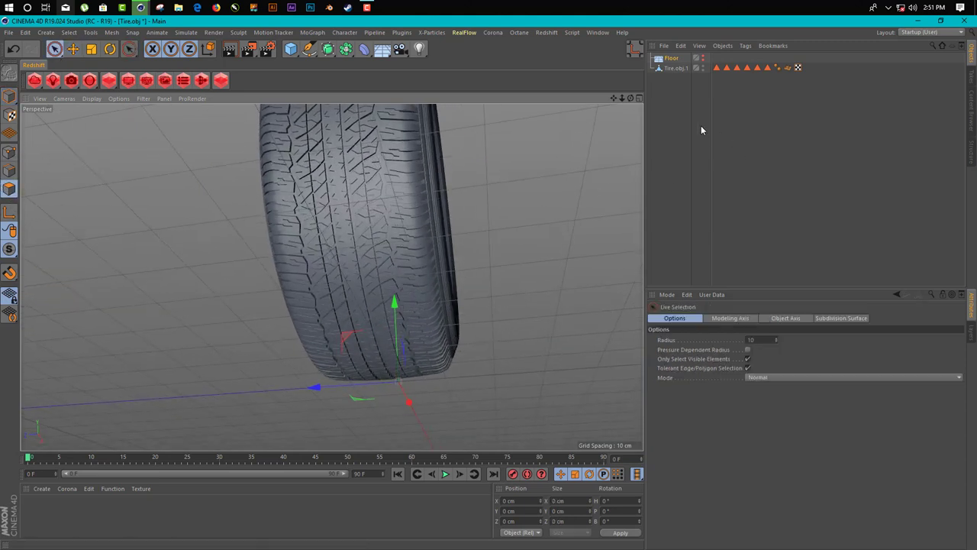
pyautogui.click(675, 69)
pyautogui.keyDown('alt'); pyautogui.moveTo(367, 267); pyautogui.dragTo(290, 252); pyautogui.keyUp('alt')
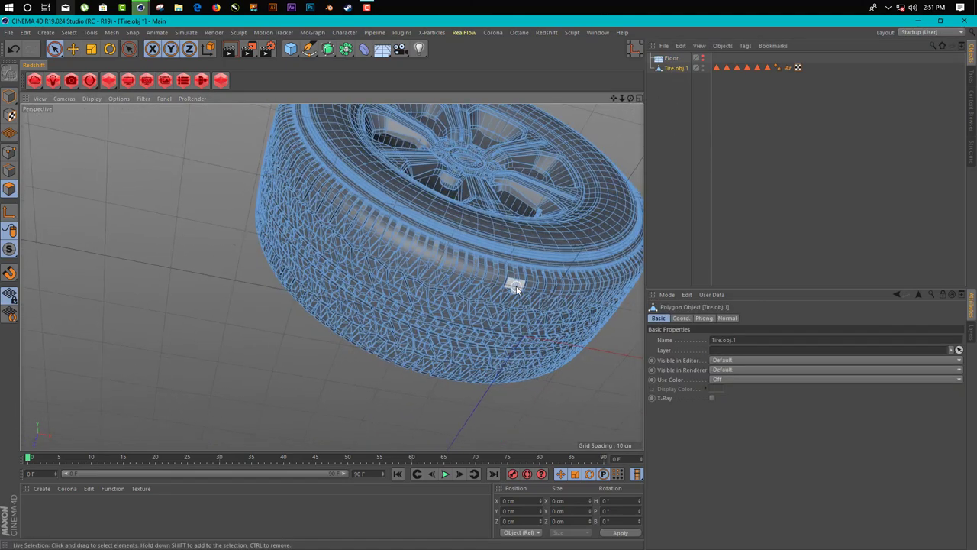
pyautogui.moveTo(516, 287)
pyautogui.keyDown('alt'); pyautogui.mouseDown()
pyautogui.moveTo(535, 278)
pyautogui.moveTo(587, 290)
pyautogui.moveTo(384, 316)
pyautogui.mouseUp(); pyautogui.keyUp('alt')
pyautogui.moveTo(527, 309)
pyautogui.mouseDown()
pyautogui.moveTo(394, 341)
pyautogui.moveTo(515, 326)
pyautogui.mouseUp()
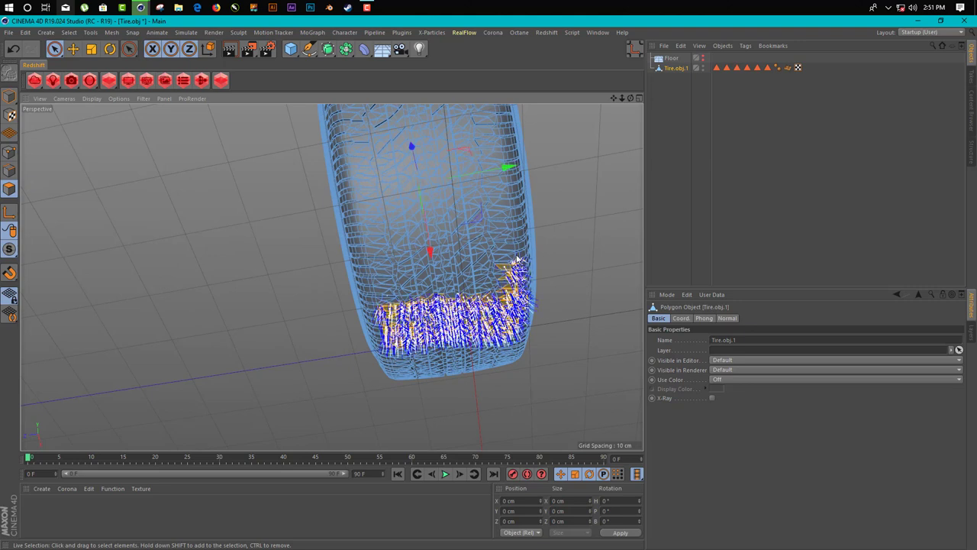
pyautogui.moveTo(517, 260)
pyautogui.mouseDown()
pyautogui.moveTo(481, 294)
pyautogui.moveTo(391, 297)
pyautogui.moveTo(495, 284)
pyautogui.mouseUp()
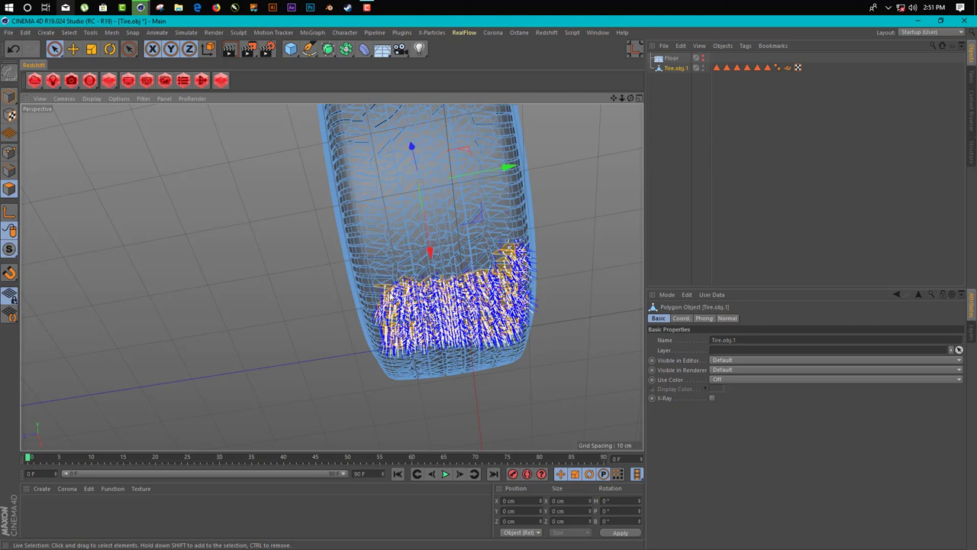
pyautogui.moveTo(378, 282)
pyautogui.mouseDown()
pyautogui.moveTo(458, 278)
pyautogui.moveTo(381, 267)
pyautogui.moveTo(513, 251)
pyautogui.mouseUp()
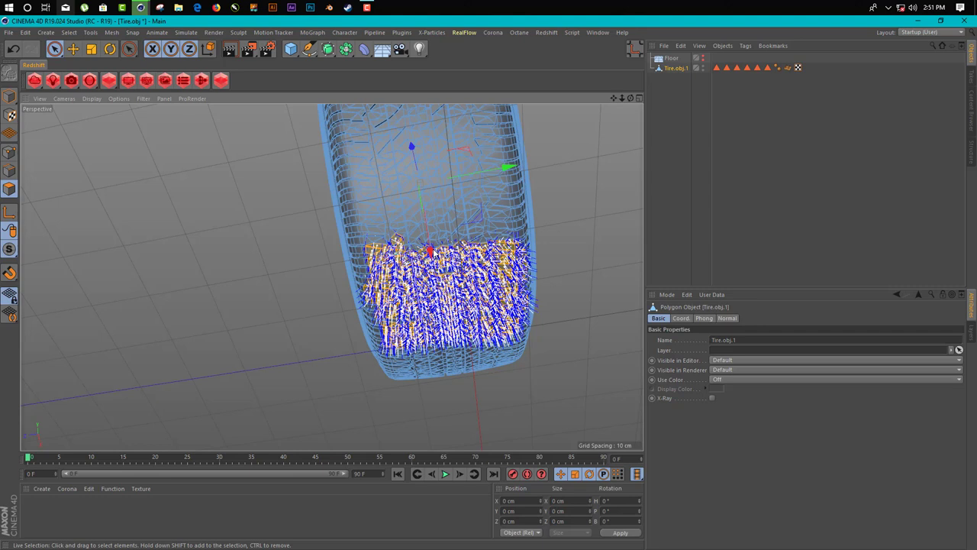
pyautogui.moveTo(430, 251)
pyautogui.mouseDown()
pyautogui.moveTo(500, 238)
pyautogui.moveTo(413, 249)
pyautogui.moveTo(519, 226)
pyautogui.moveTo(363, 211)
pyautogui.mouseUp()
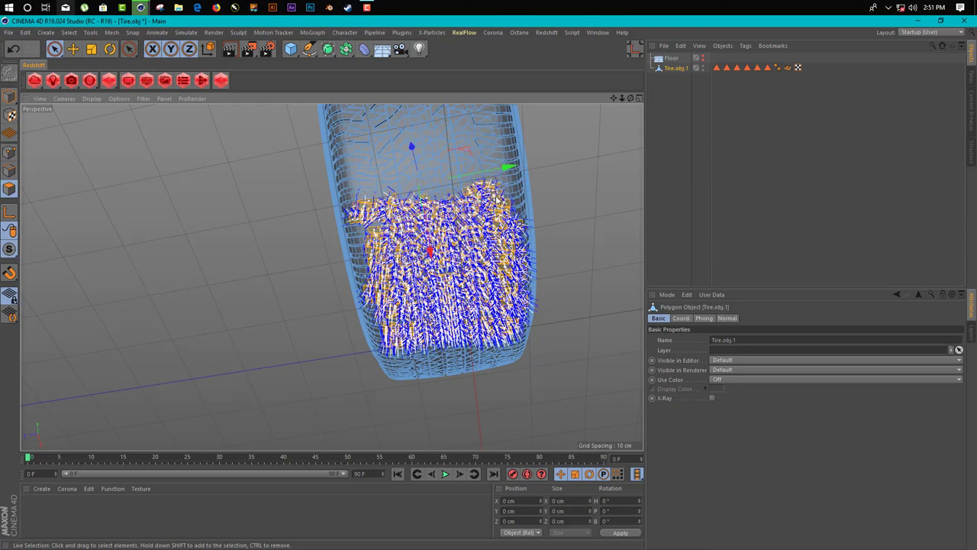
pyautogui.moveTo(491, 190)
pyautogui.mouseDown()
pyautogui.moveTo(390, 177)
pyautogui.moveTo(365, 191)
pyautogui.moveTo(394, 184)
pyautogui.mouseUp()
pyautogui.moveTo(394, 183)
pyautogui.keyDown('alt'); pyautogui.mouseDown()
pyautogui.moveTo(332, 252)
pyautogui.moveTo(243, 272)
pyautogui.moveTo(339, 299)
pyautogui.moveTo(328, 294)
pyautogui.mouseUp(); pyautogui.keyUp('alt')
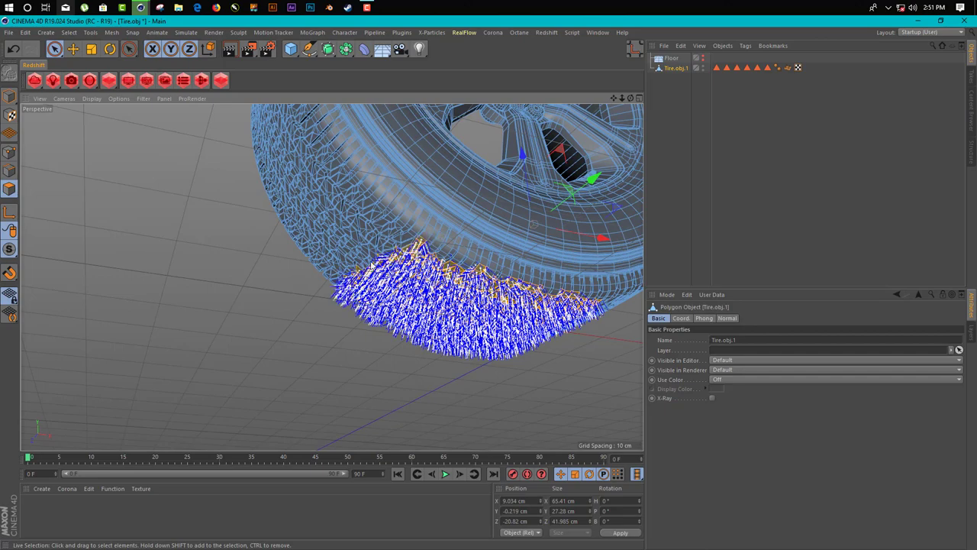
pyautogui.moveTo(372, 264)
pyautogui.keyDown('shift'); pyautogui.mouseDown()
pyautogui.moveTo(342, 255)
pyautogui.moveTo(372, 233)
pyautogui.moveTo(467, 233)
pyautogui.moveTo(381, 353)
pyautogui.moveTo(496, 371)
pyautogui.moveTo(372, 380)
pyautogui.mouseUp(); pyautogui.keyUp('shift')
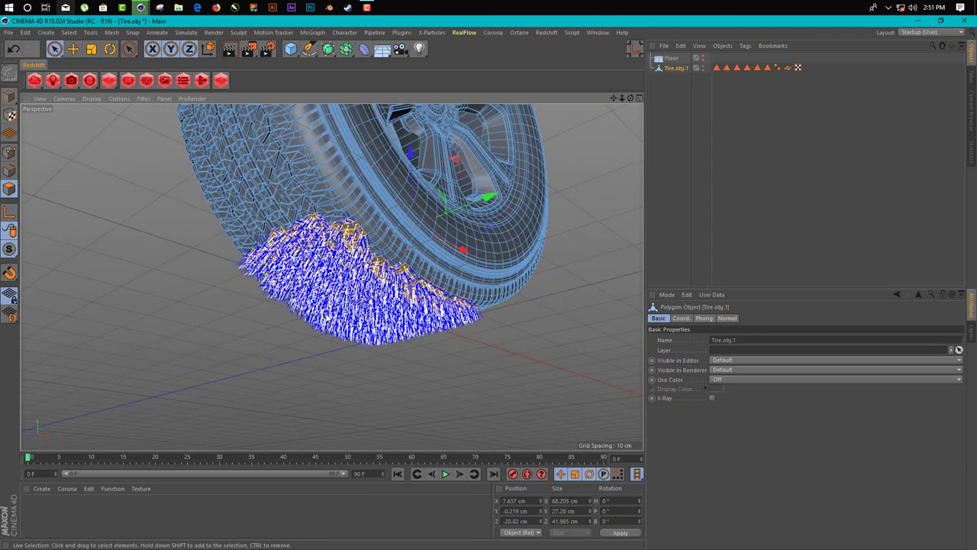
# - Split the selected tread polygons into a separate object and select that new object in Model mode
pyautogui.rightClick(258, 319)
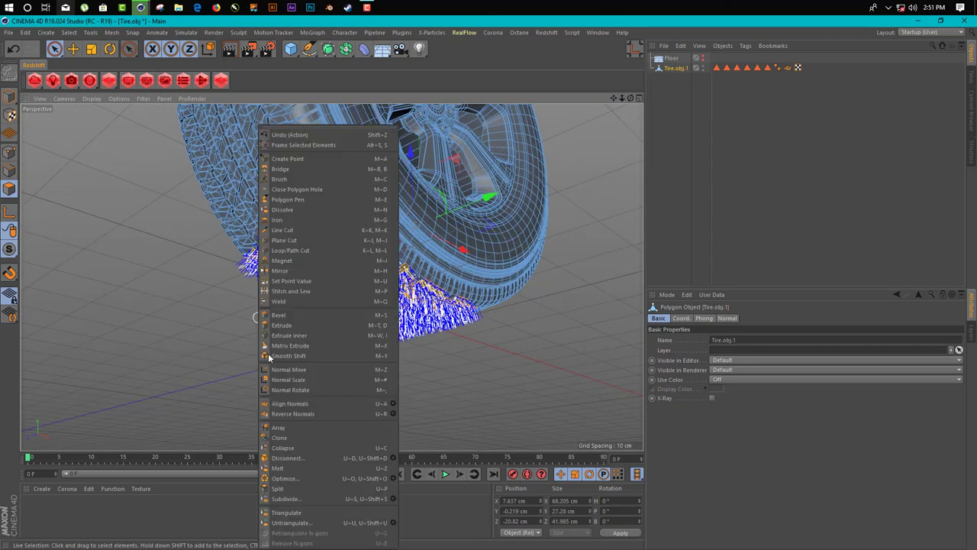
pyautogui.click(324, 490)
pyautogui.click(10, 100)
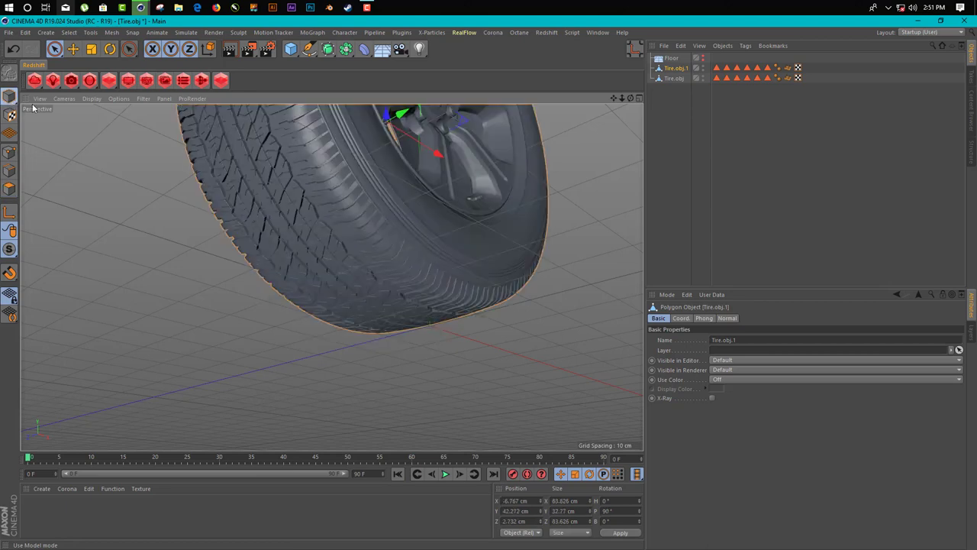
pyautogui.click(668, 81)
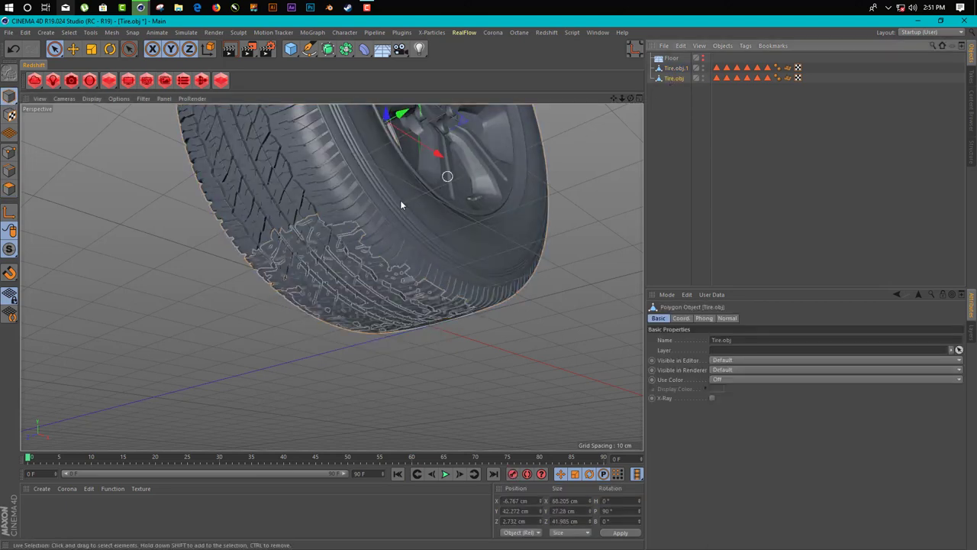
# - Lower the split tread patch below the tire to check its shape, and undo the move
pyautogui.moveTo(386, 115); pyautogui.dragTo(381, 181)
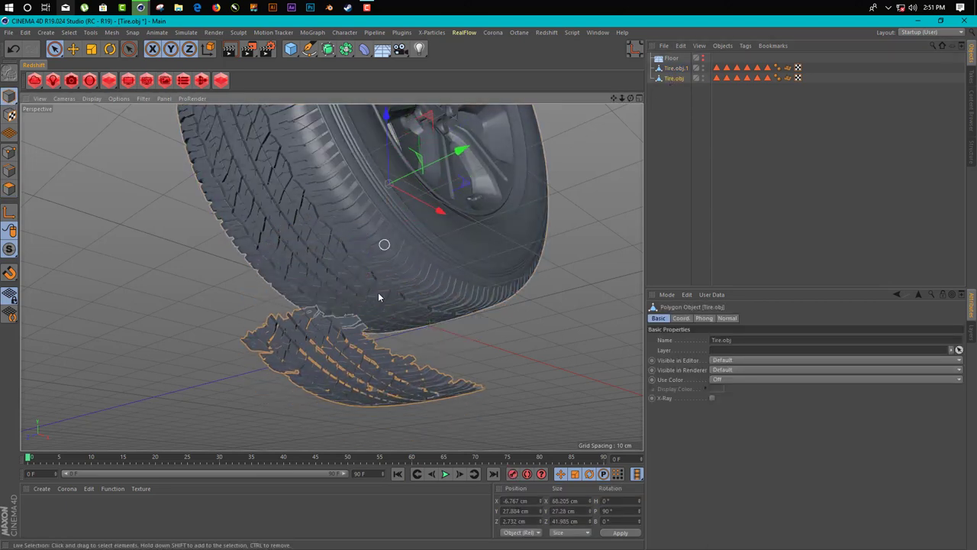
pyautogui.keyDown('alt'); pyautogui.moveTo(374, 297); pyautogui.dragTo(345, 321); pyautogui.keyUp('alt')
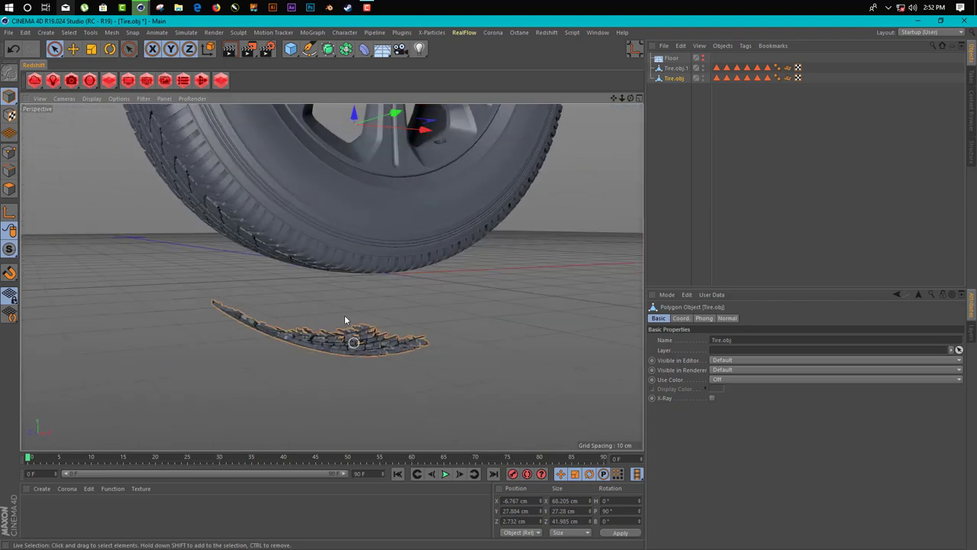
pyautogui.click(74, 53)
pyautogui.hotkey('ctrl', 'z')
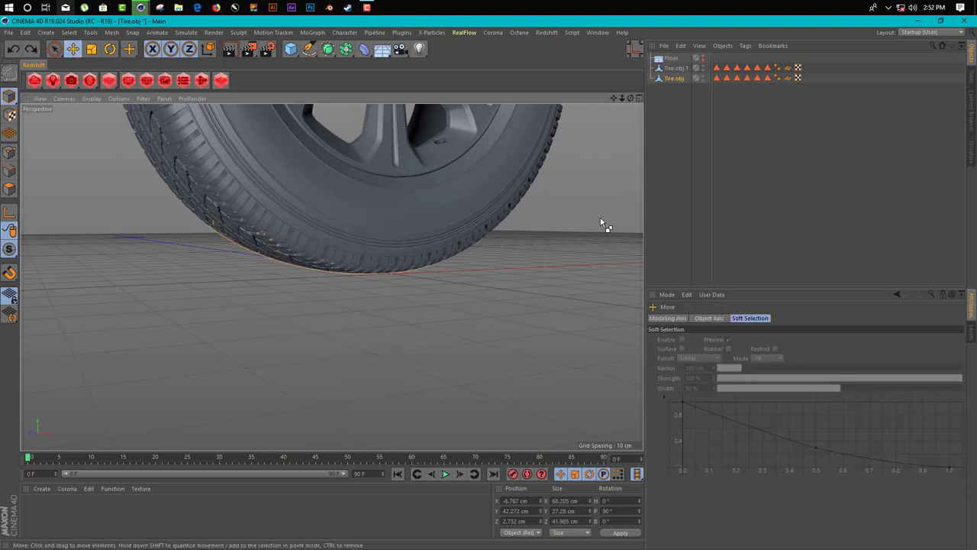
# - Rename the split tread patch object as collider
pyautogui.click(675, 78)
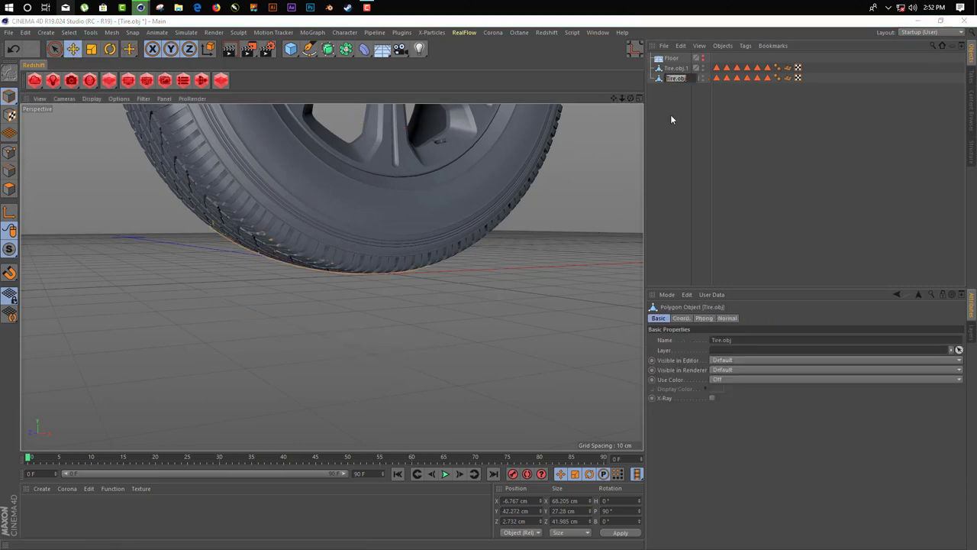
pyautogui.write('collider')
pyautogui.press('Return')
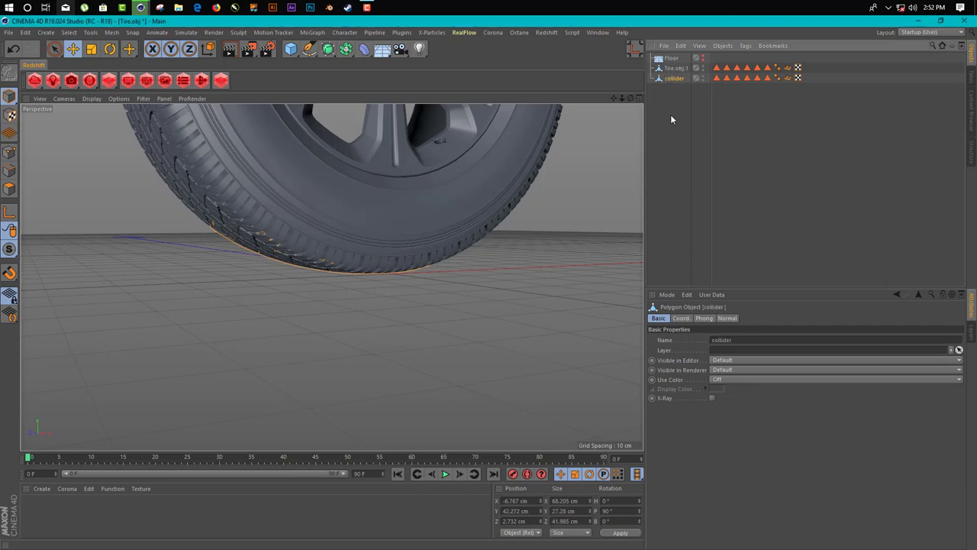
pyautogui.keyDown('alt'); pyautogui.moveTo(325, 221); pyautogui.dragTo(333, 295); pyautogui.keyUp('alt')
pyautogui.keyDown('alt'); pyautogui.moveTo(333, 295); pyautogui.dragTo(333, 341, button='middle'); pyautogui.keyUp('alt')
pyautogui.scroll(-3, 333, 341)
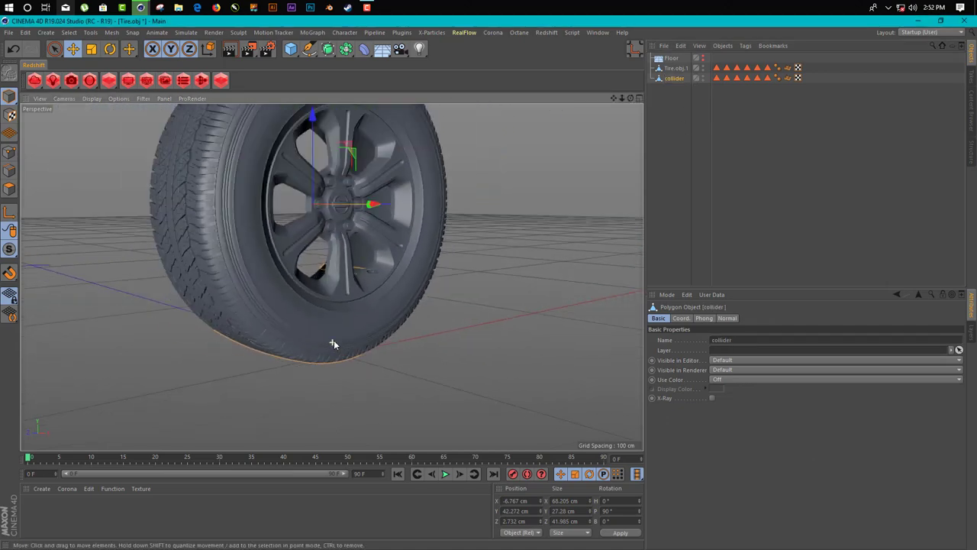
# - Rename the split tread patch object as emiter
pyautogui.doubleClick(675, 78)
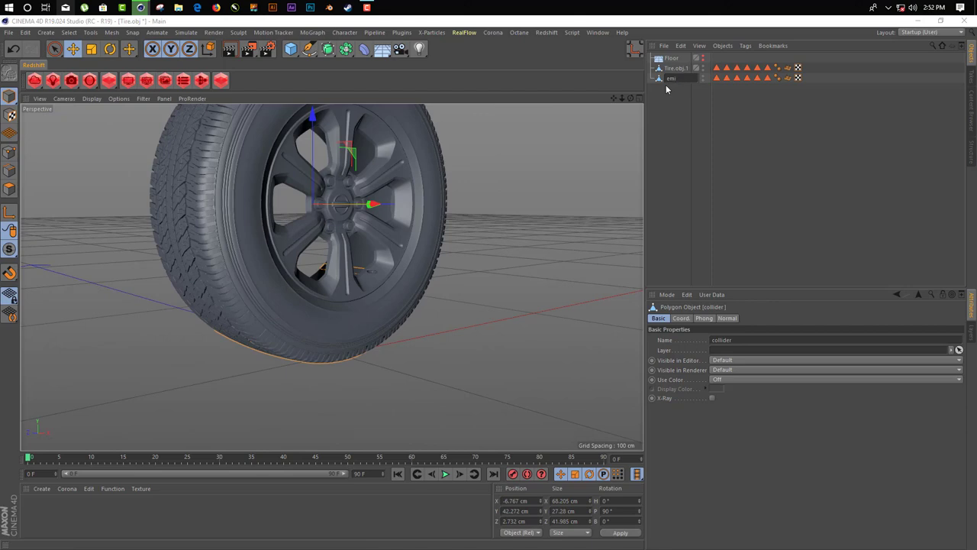
pyautogui.write('emiter')
pyautogui.press('Return')
# - Detach the TurbulenceFD commands as a floating palette, add a TurbulenceFD Container, and place the palette clear of the viewport
pyautogui.keyDown('alt'); pyautogui.moveTo(288, 261); pyautogui.dragTo(316, 324); pyautogui.keyUp('alt')
pyautogui.scroll(-4, 354, 304)
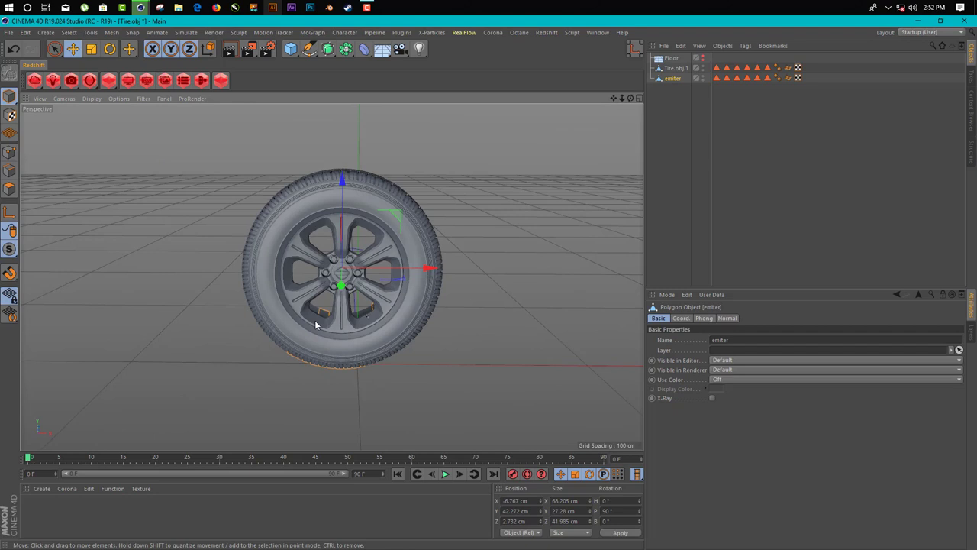
pyautogui.click(397, 32)
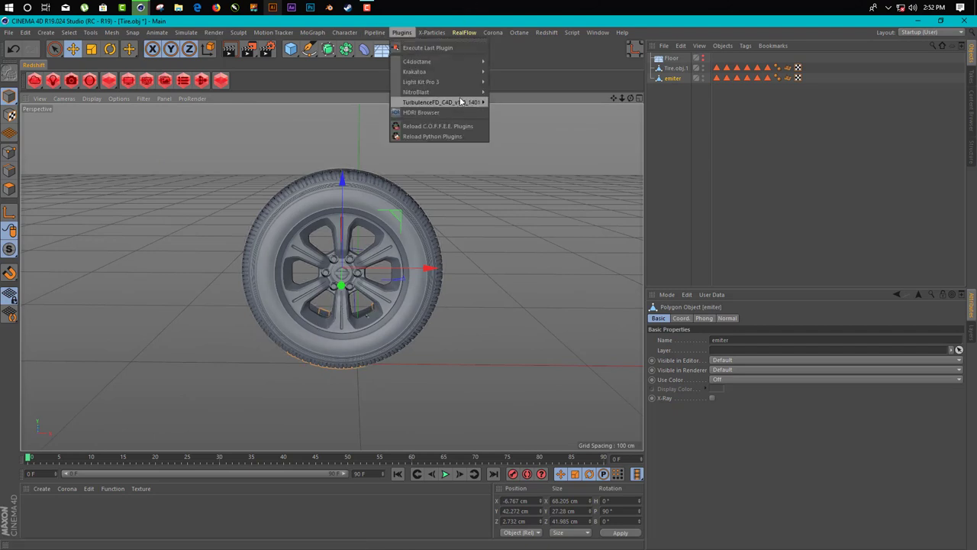
pyautogui.moveTo(462, 103)
pyautogui.click(513, 97)
pyautogui.click(507, 106)
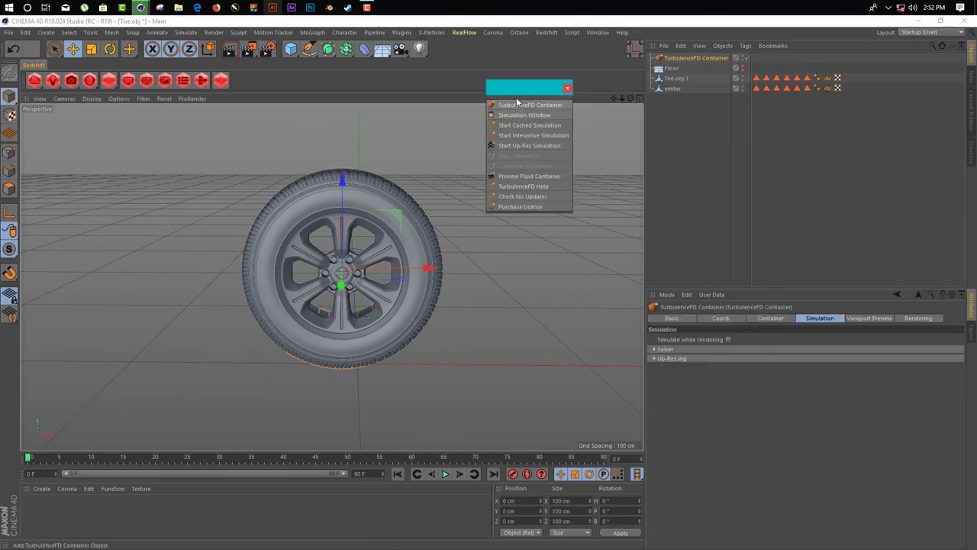
pyautogui.moveTo(526, 89); pyautogui.dragTo(790, 134)
# - Raise the TurbulenceFD Container about 57 cm along Y so that it encloses the tire
pyautogui.keyDown('alt'); pyautogui.moveTo(387, 269); pyautogui.dragTo(357, 176, button='middle'); pyautogui.keyUp('alt')
pyautogui.scroll(-3, 418, 154)
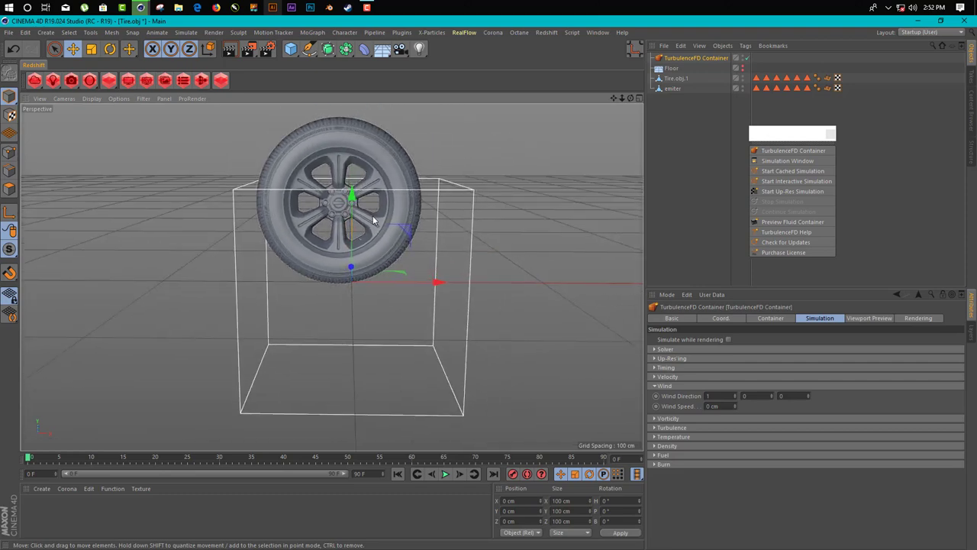
pyautogui.scroll(-3, 374, 217)
pyautogui.keyDown('alt'); pyautogui.moveTo(373, 217); pyautogui.dragTo(372, 219); pyautogui.keyUp('alt')
pyautogui.moveTo(361, 184); pyautogui.dragTo(365, 116)
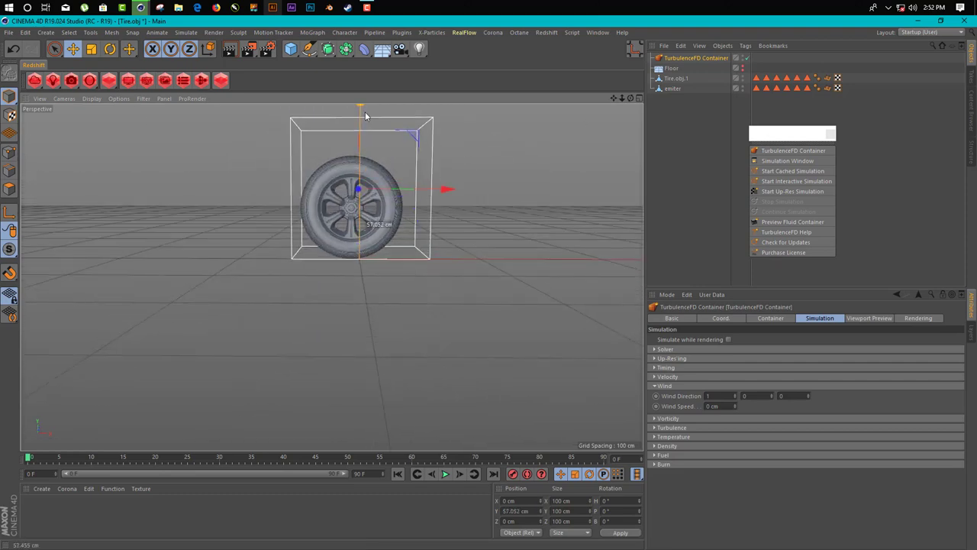
# - Enlarge the container's grid size to 413 cm by 105 cm by 168.5 cm
pyautogui.click(763, 318)
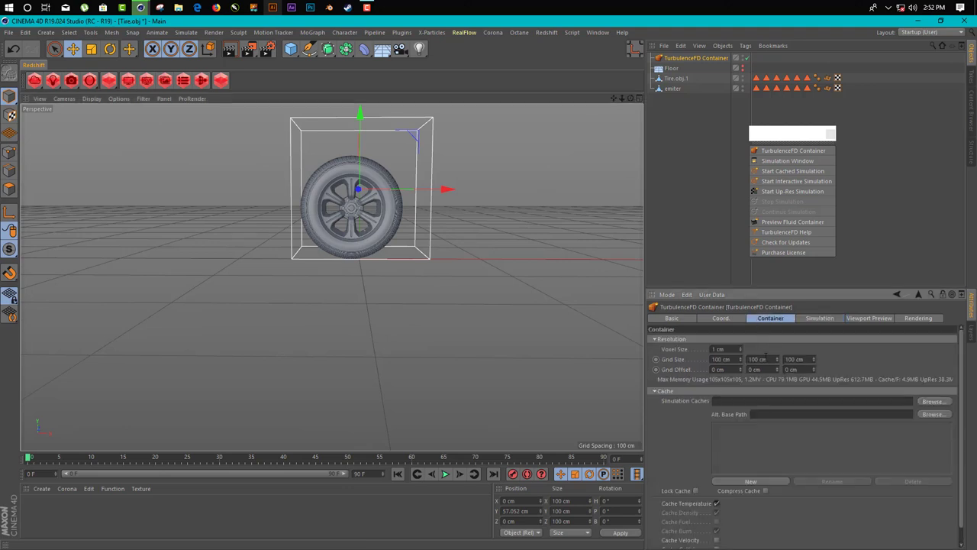
pyautogui.moveTo(779, 362); pyautogui.dragTo(819, 358)
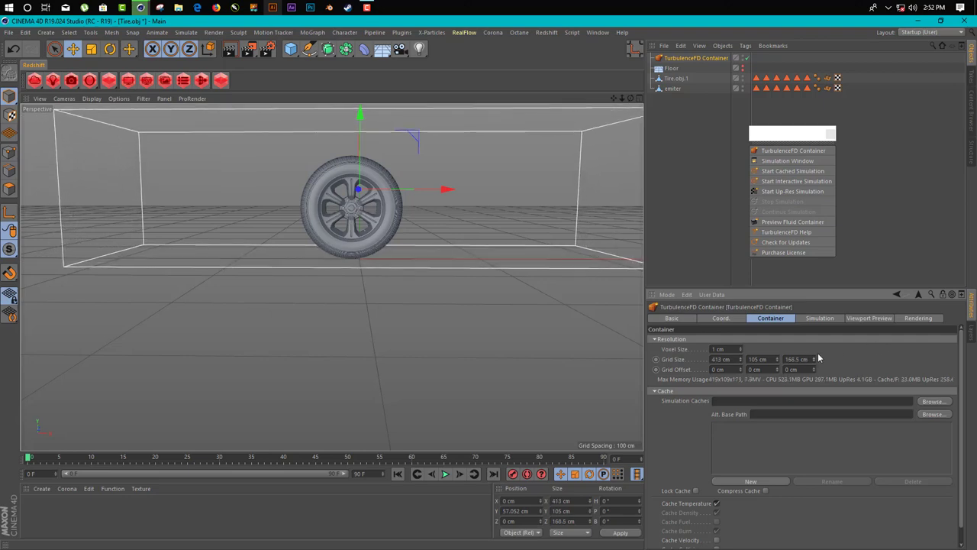
# - Select Tire.obj.1 and emiter together and move them along X to about -133.7 cm, near one end of the container
pyautogui.keyDown('alt'); pyautogui.moveTo(634, 282); pyautogui.dragTo(435, 223); pyautogui.keyUp('alt')
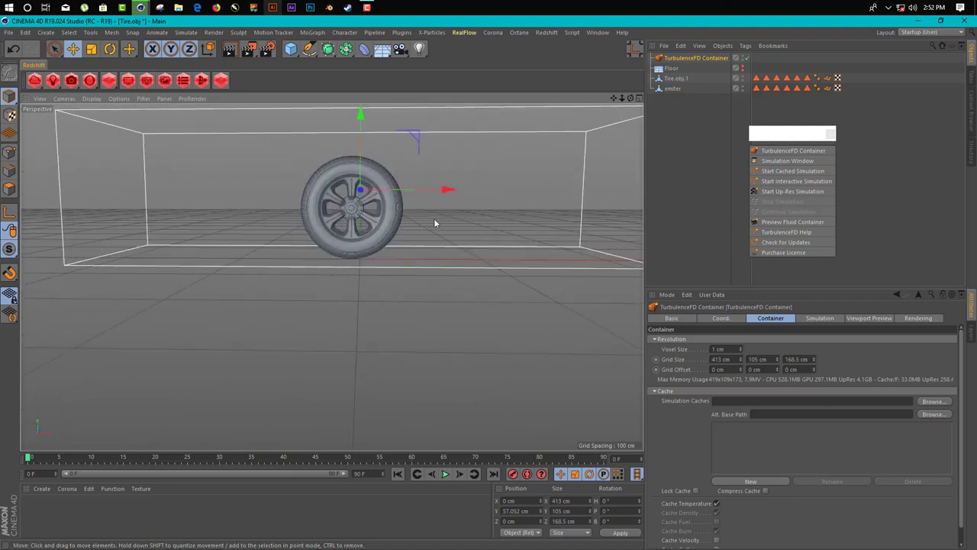
pyautogui.moveTo(644, 109); pyautogui.dragTo(686, 101)
pyautogui.keyDown('ctrl'); pyautogui.click(687, 78); pyautogui.keyUp('ctrl')
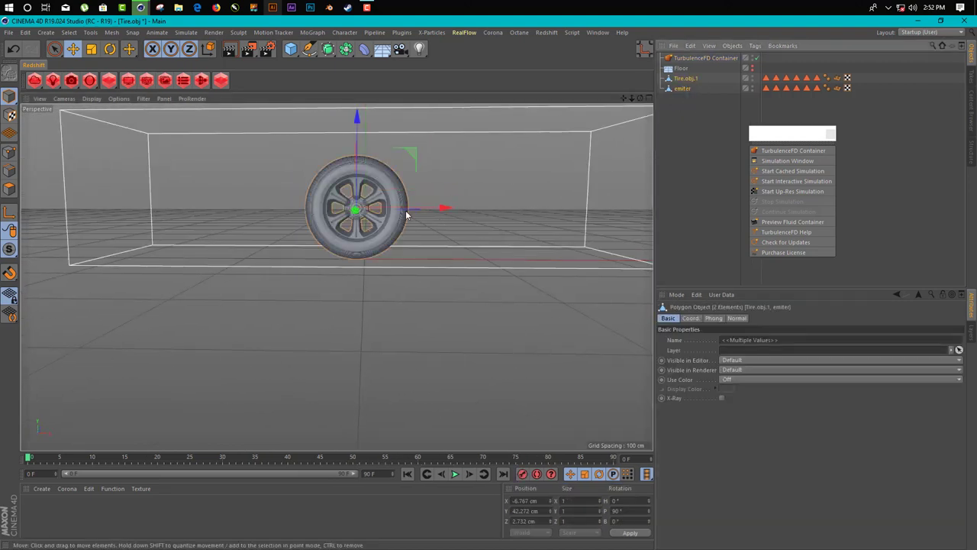
pyautogui.moveTo(441, 208); pyautogui.dragTo(193, 174)
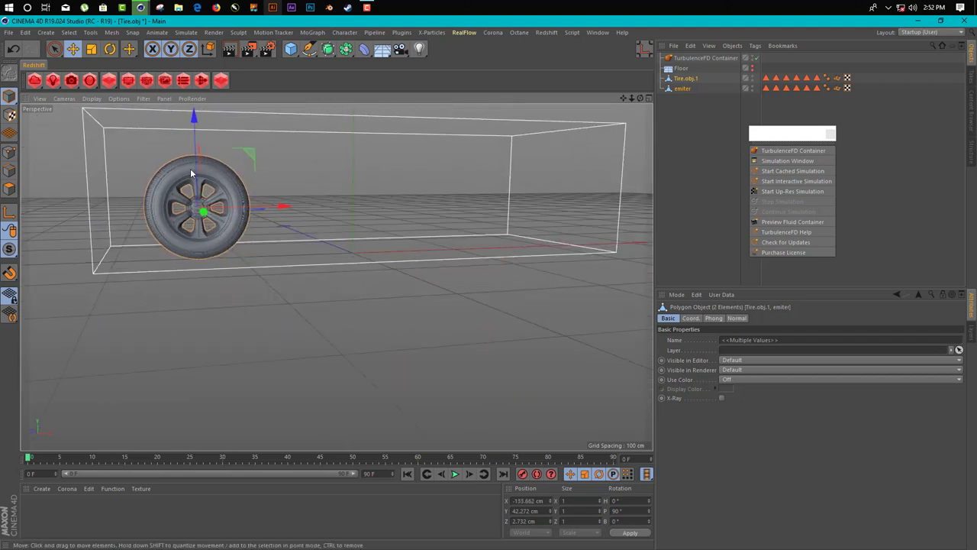
# - Move only Tire.obj.1 along X to about 4.7 cm to expose the tread patch, and undo the move
pyautogui.scroll(3, 200, 159)
pyautogui.middleClick(214, 211)
pyautogui.middleClick(218, 227)
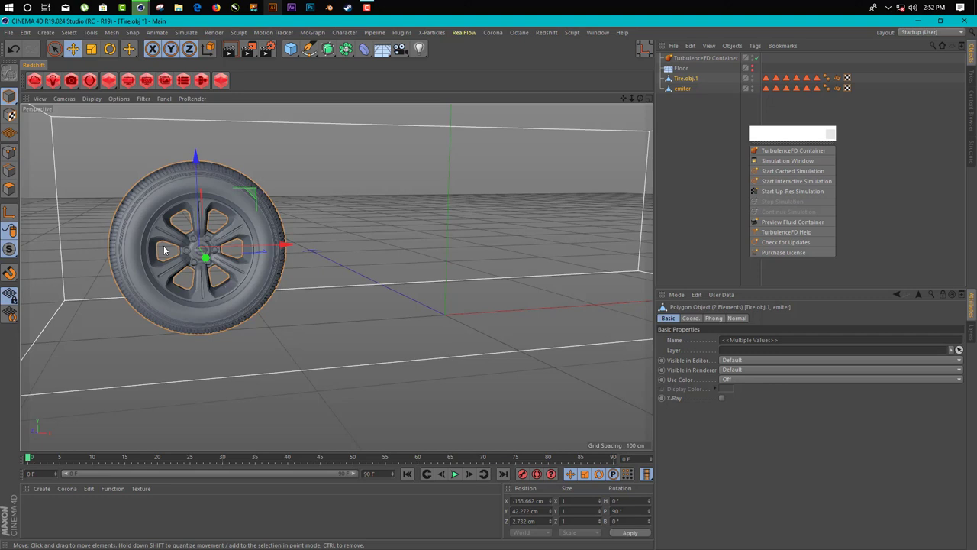
pyautogui.click(272, 227)
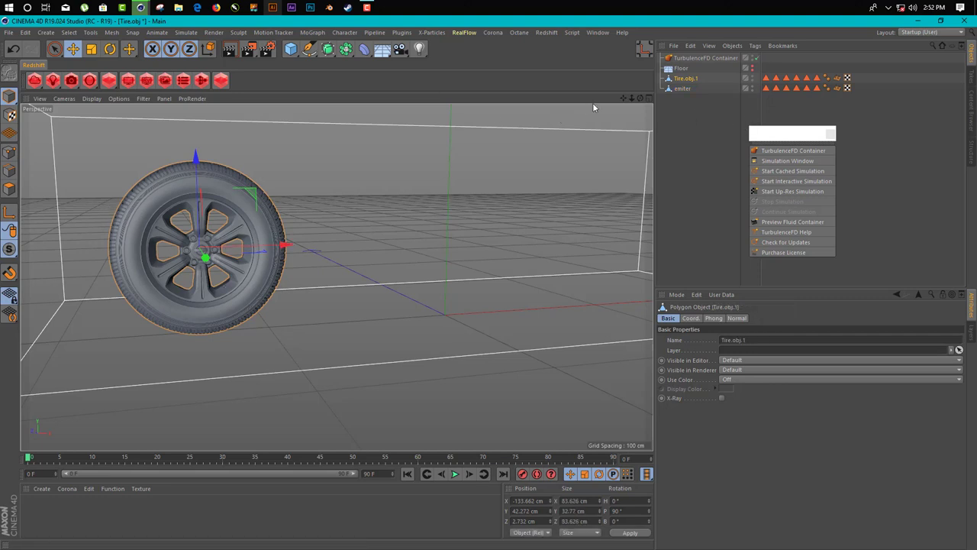
pyautogui.moveTo(293, 278); pyautogui.dragTo(468, 251)
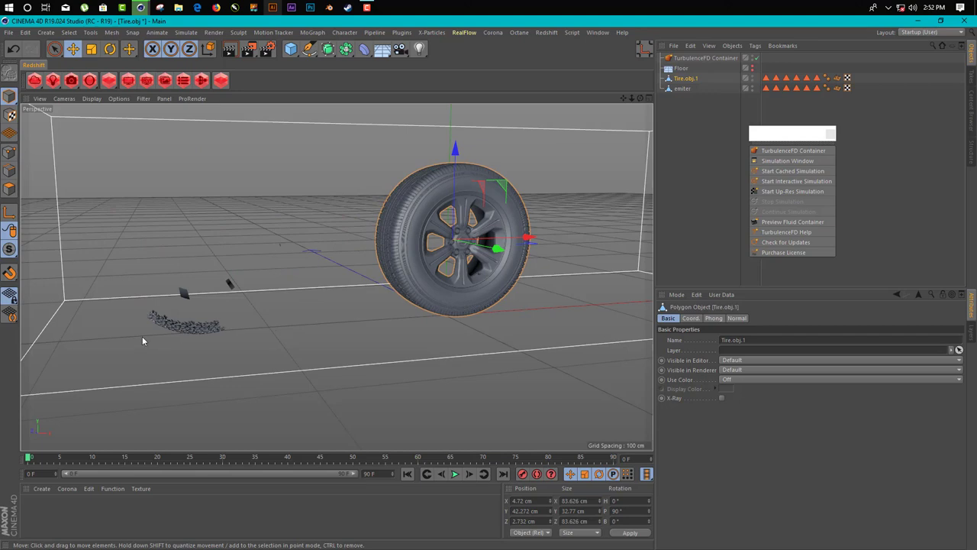
pyautogui.hotkey('ctrl', 'z')
# - Shift Tire.obj.1 along X again to inspect the emiter patch and its stray polygons, and undo the changes
pyautogui.moveTo(283, 244); pyautogui.dragTo(355, 244)
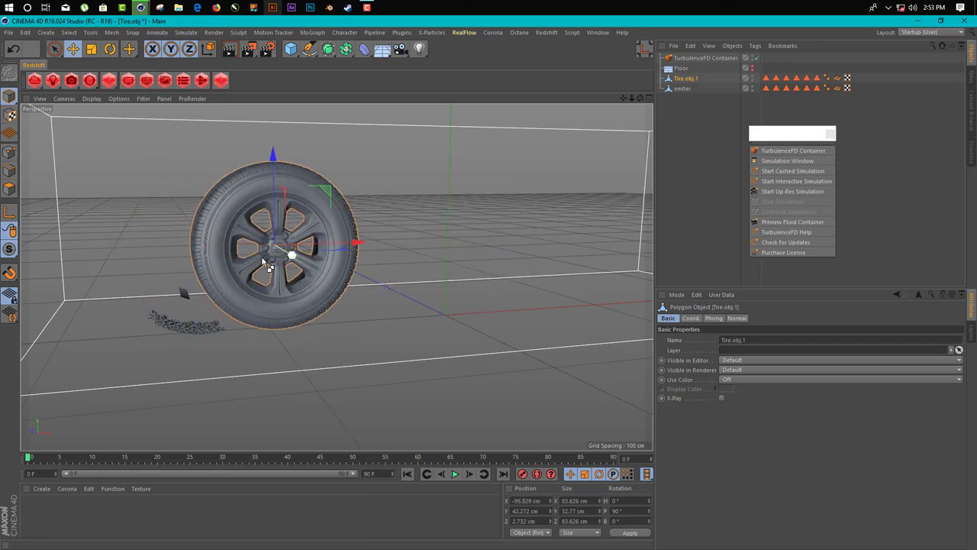
pyautogui.hotkey('ctrl', 'z')
pyautogui.scroll(5, 188, 292)
pyautogui.keyDown('alt'); pyautogui.moveTo(207, 288); pyautogui.dragTo(530, 223); pyautogui.keyUp('alt')
pyautogui.click(257, 285)
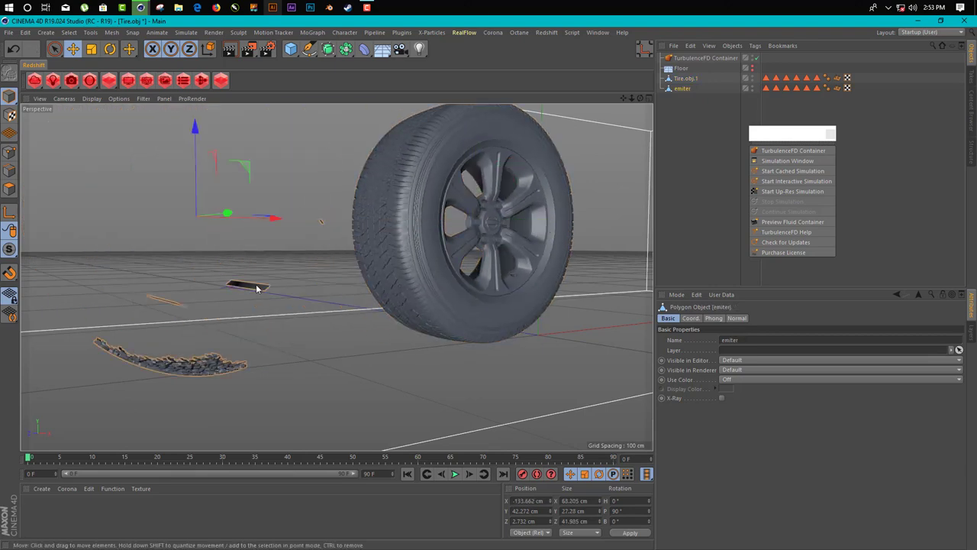
pyautogui.moveTo(256, 286); pyautogui.dragTo(208, 235)
pyautogui.hotkey('ctrl', 'z')
pyautogui.hotkey('ctrl', 'z')
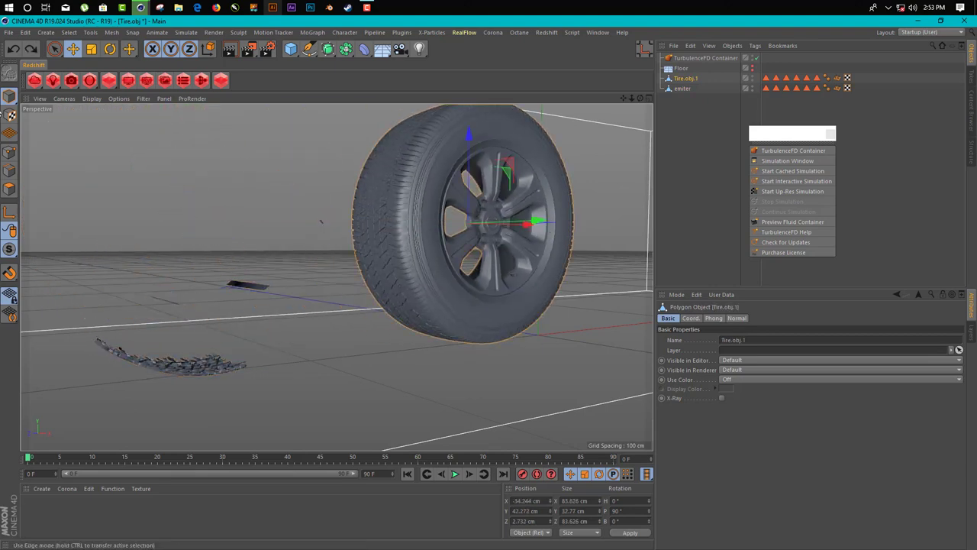
pyautogui.hotkey('ctrl', 'z')
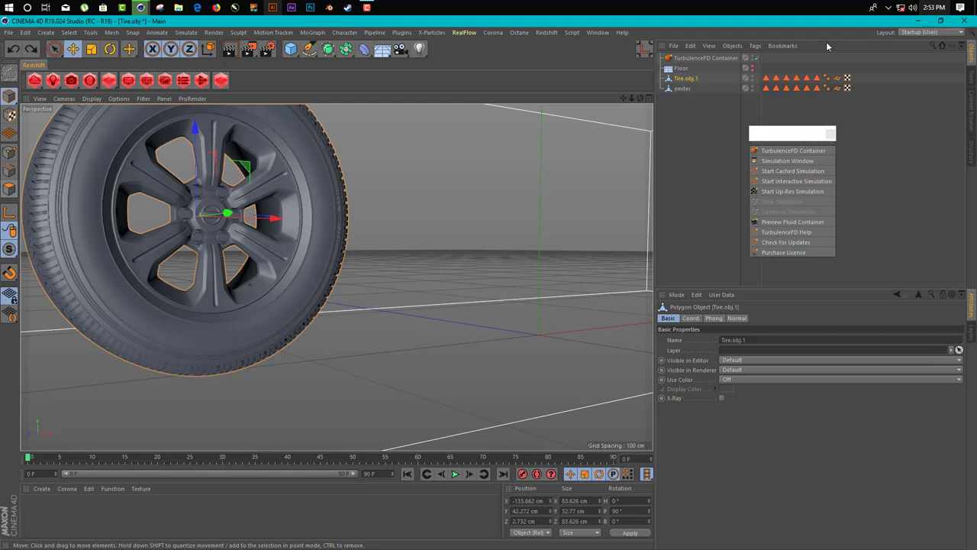
# - Examine the emiter's selected polygons in Polygon mode, including a close look in the front view
pyautogui.click(683, 89)
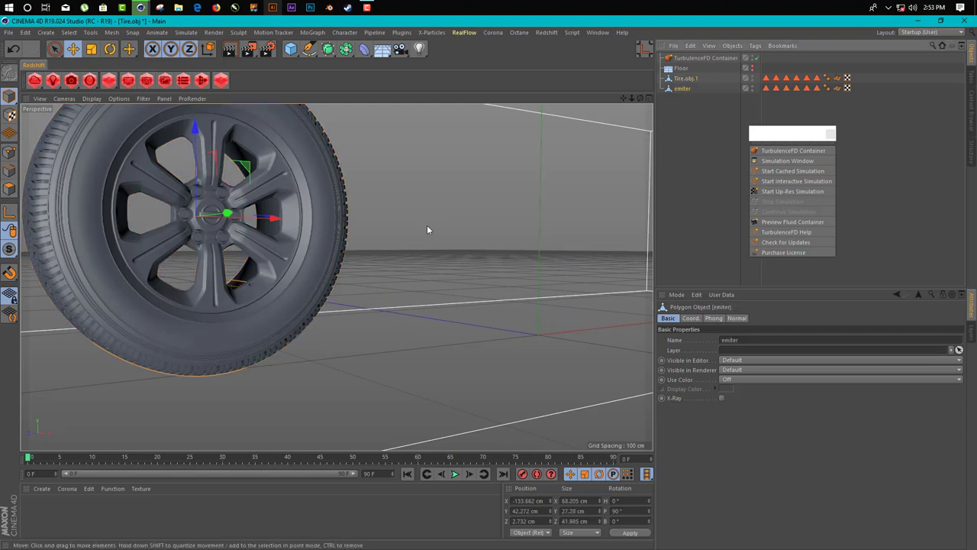
pyautogui.click(56, 50)
pyautogui.click(9, 189)
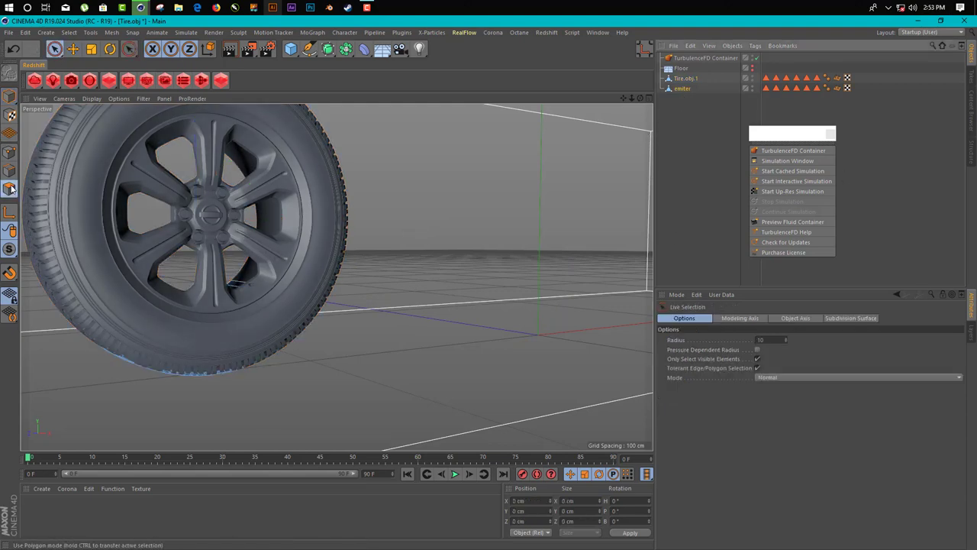
pyautogui.keyDown('alt'); pyautogui.moveTo(267, 255); pyautogui.dragTo(291, 253); pyautogui.keyUp('alt')
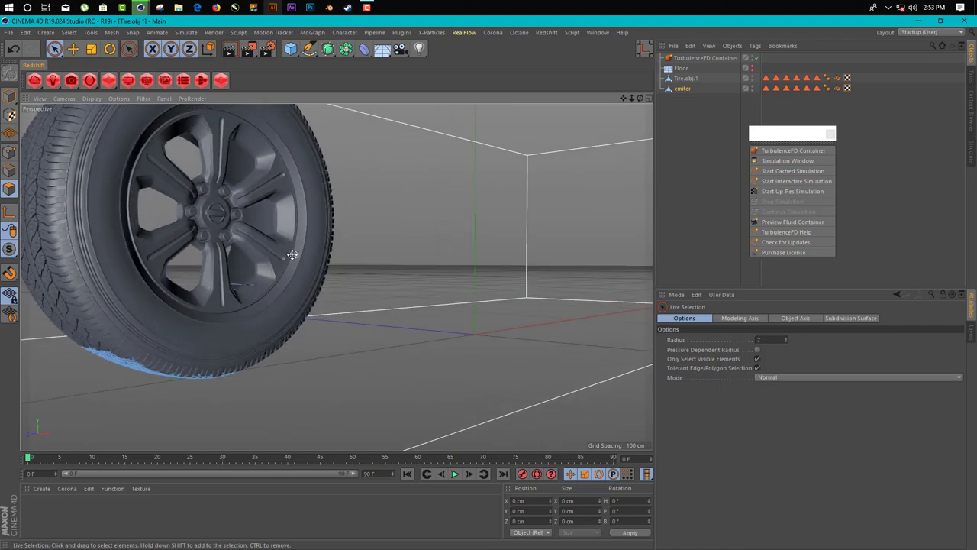
pyautogui.middleClick(292, 254)
pyautogui.middleClick(466, 395)
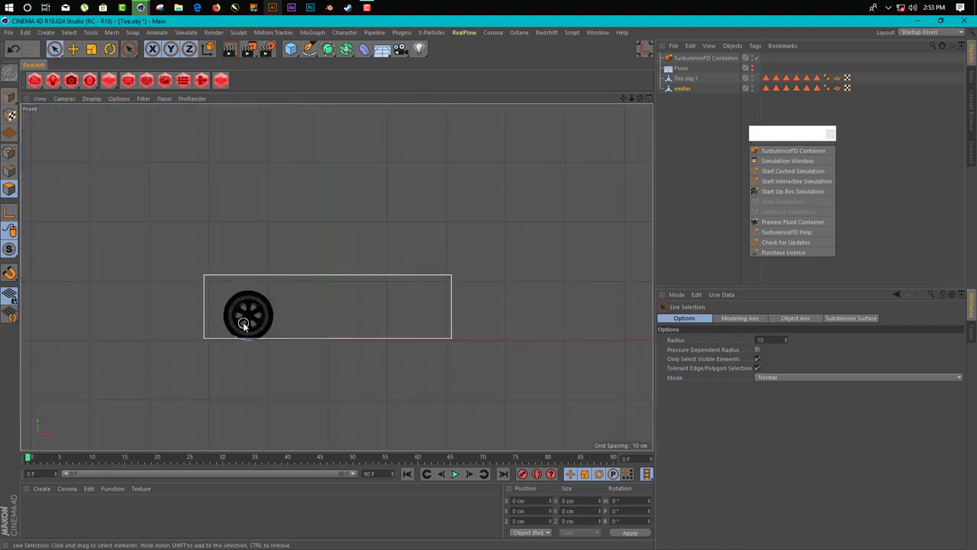
pyautogui.scroll(10, 244, 324)
# - Try Rectangle Selection with Tolerant Selection enabled across the wheel area in the front view, and return to Model mode in perspective
pyautogui.click(55, 49)
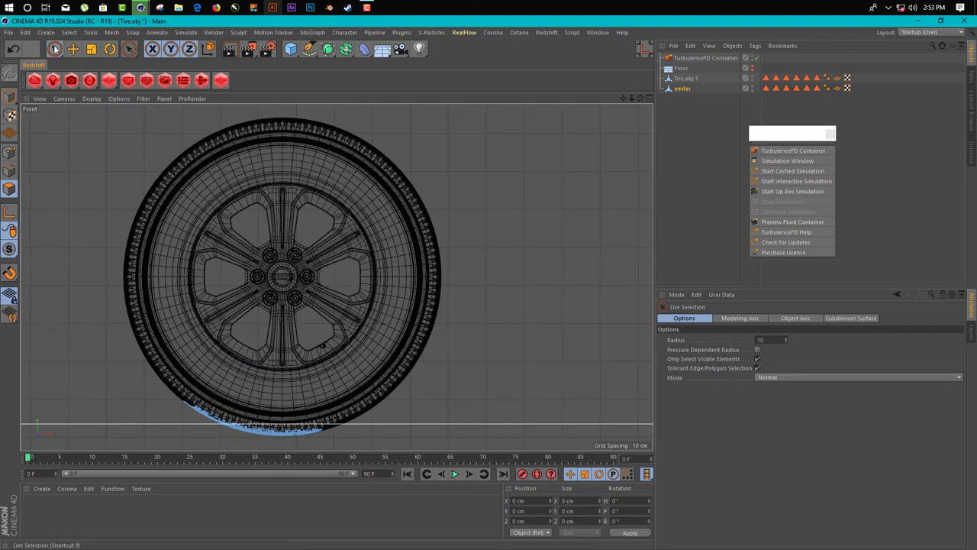
pyautogui.moveTo(54, 48); pyautogui.dragTo(72, 76)
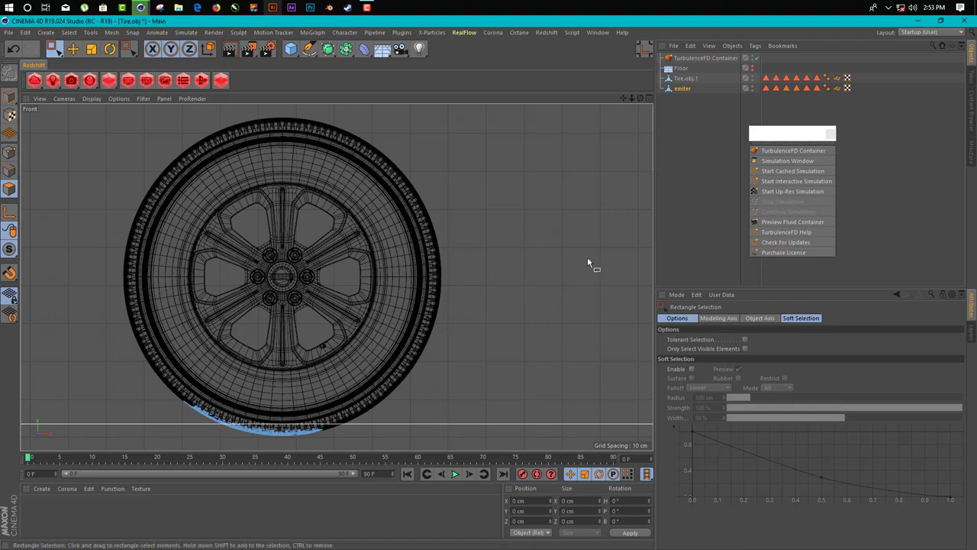
pyautogui.click(745, 340)
pyautogui.moveTo(109, 227); pyautogui.dragTo(530, 375)
pyautogui.click(519, 382)
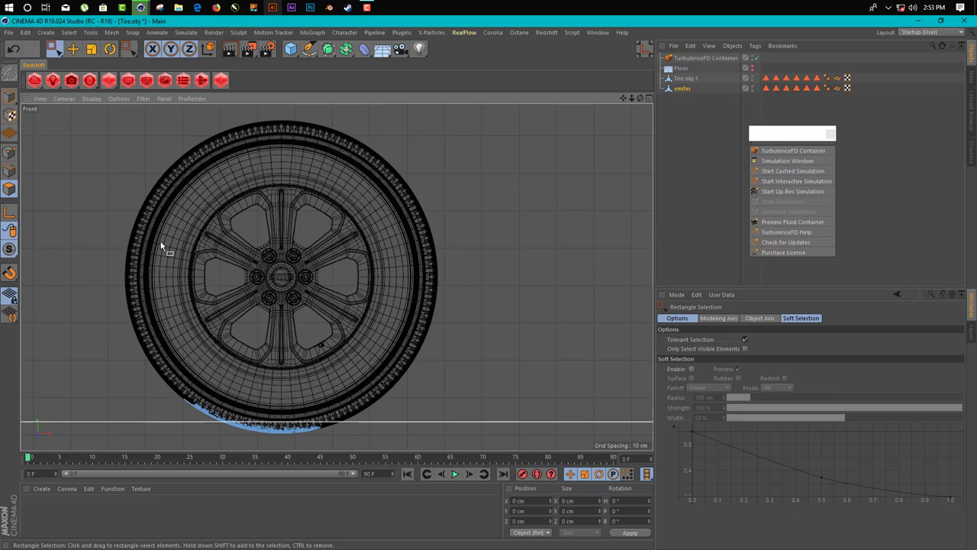
pyautogui.middleClick(156, 241)
pyautogui.middleClick(119, 203)
pyautogui.click(9, 97)
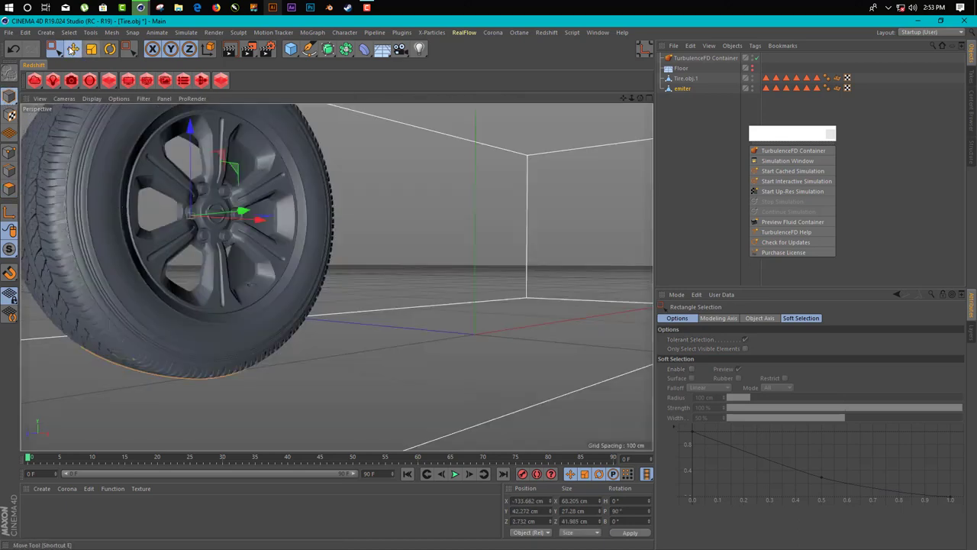
pyautogui.click(72, 48)
# - Move the TurbulenceFD Container along X to about -64.4 cm, closer to the tire
pyautogui.keyDown('alt'); pyautogui.moveTo(290, 321); pyautogui.dragTo(311, 312); pyautogui.keyUp('alt')
pyautogui.scroll(-3, 347, 292)
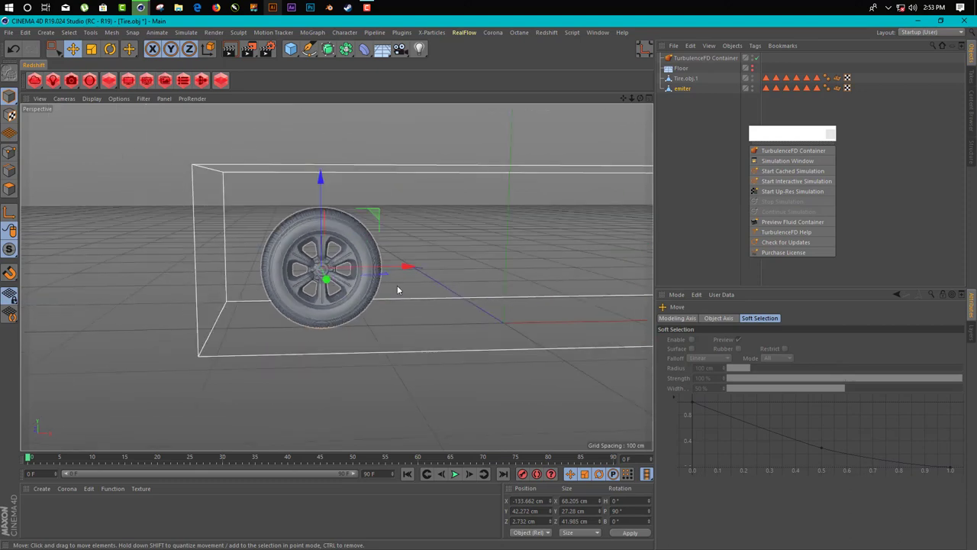
pyautogui.keyDown('alt'); pyautogui.moveTo(423, 260); pyautogui.dragTo(393, 277, button='middle'); pyautogui.keyUp('alt')
pyautogui.click(457, 187)
pyautogui.moveTo(571, 262); pyautogui.dragTo(475, 261)
# - Move the TurbulenceFD palette off the object list and add a TurbulenceFD Emitter tag to Tire.obj.1
pyautogui.moveTo(769, 127); pyautogui.dragTo(392, 51)
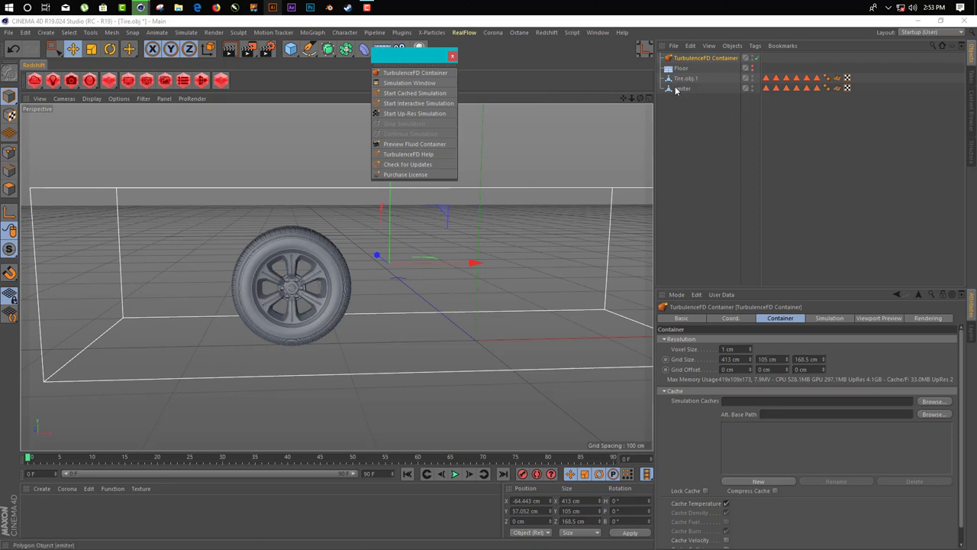
pyautogui.click(683, 78)
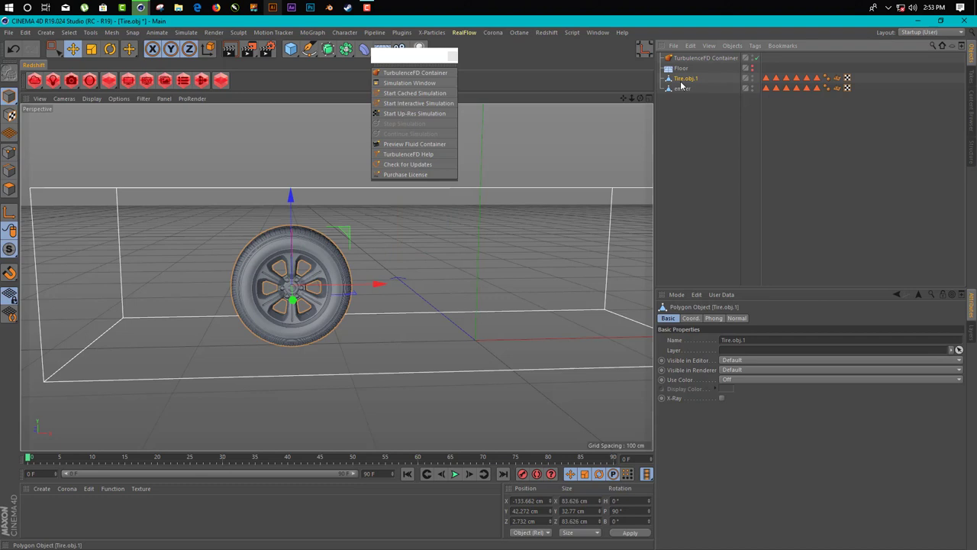
pyautogui.rightClick(684, 89)
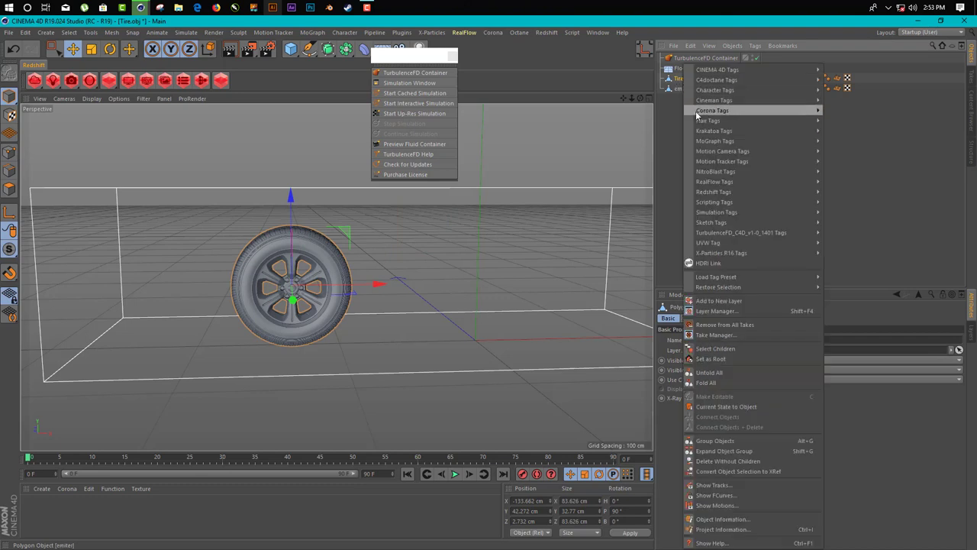
pyautogui.moveTo(718, 233)
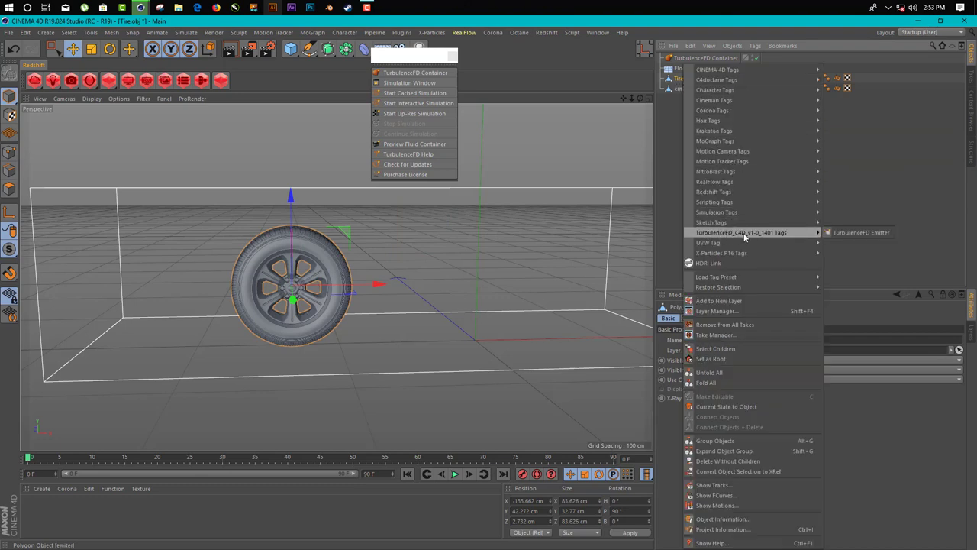
pyautogui.click(860, 235)
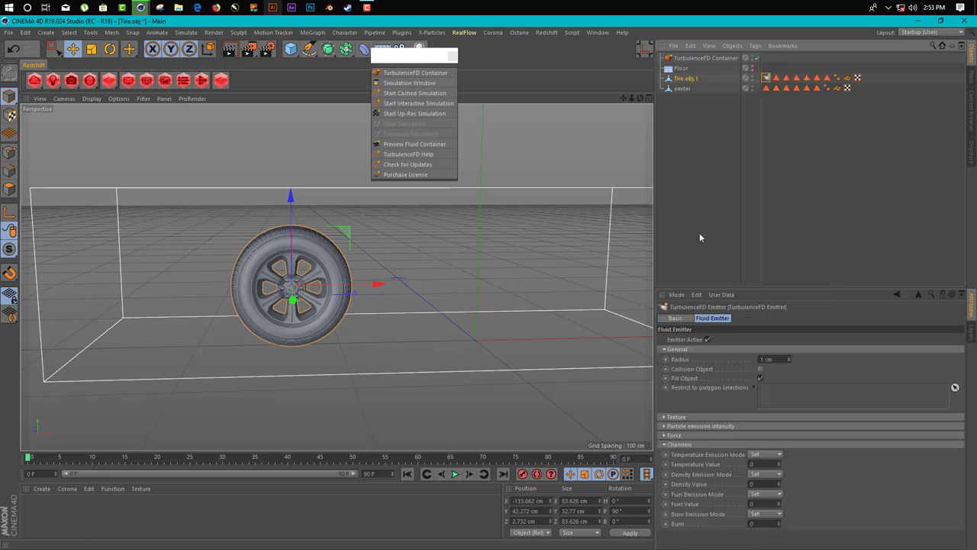
# - Enable Collision Object in Tire.obj.1's TurbulenceFD Emitter tag and add a TurbulenceFD Emitter tag to emiter
pyautogui.click(759, 370)
pyautogui.click(675, 435)
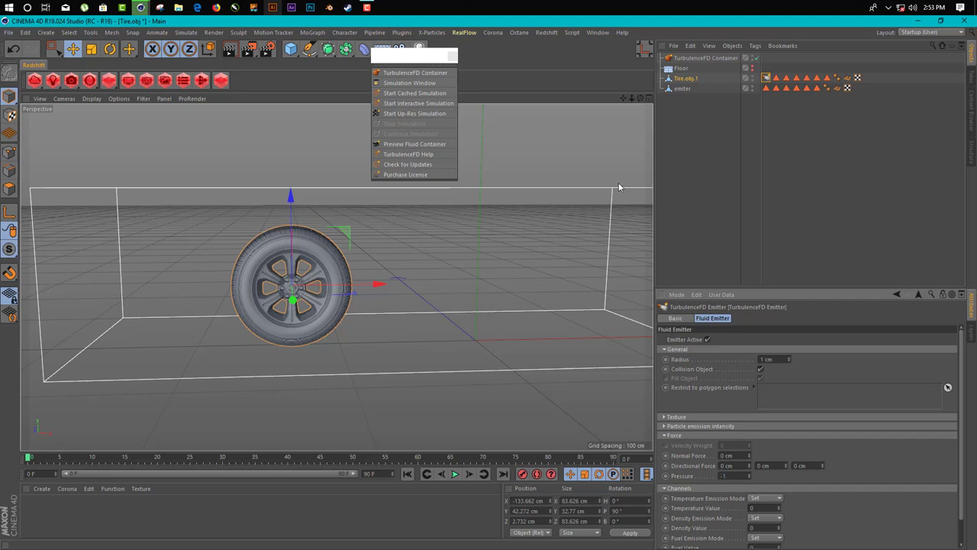
pyautogui.rightClick(677, 90)
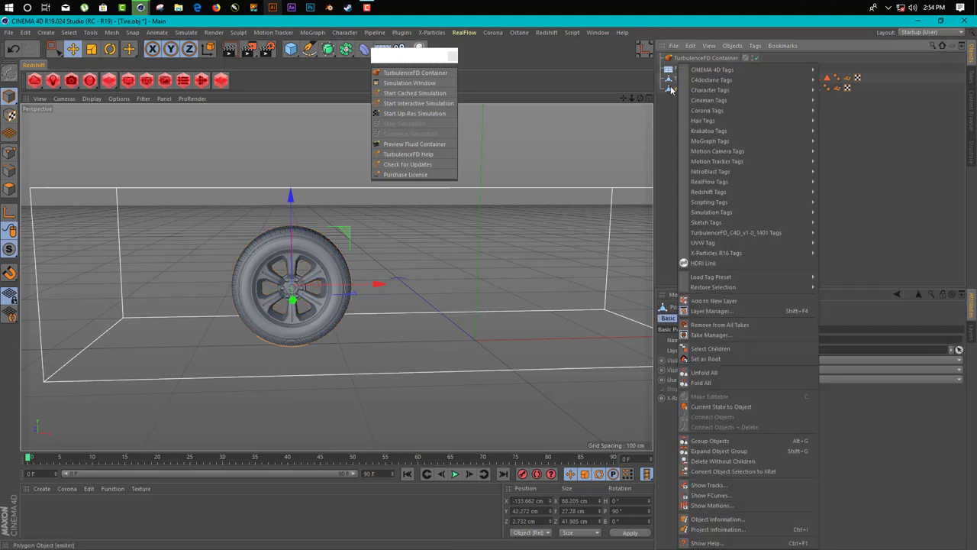
pyautogui.moveTo(734, 232)
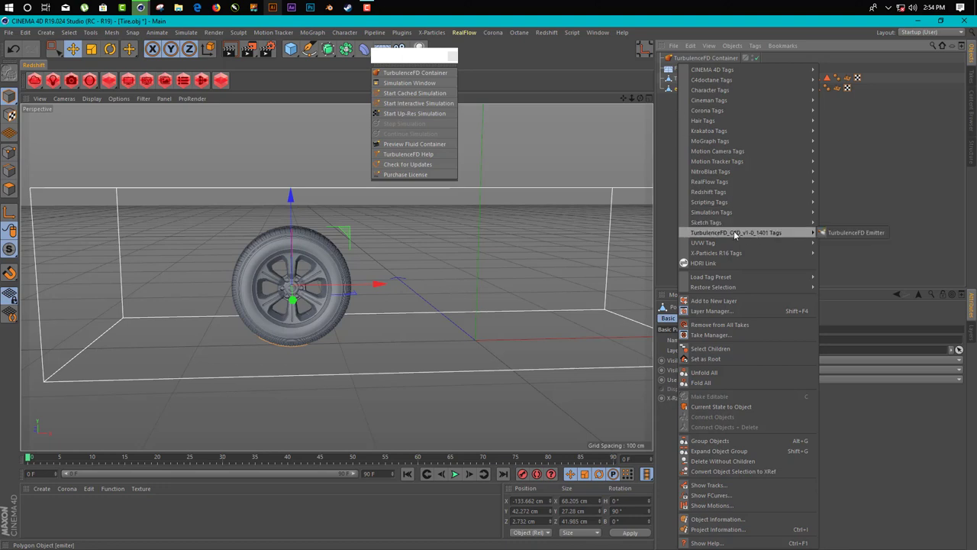
pyautogui.click(858, 235)
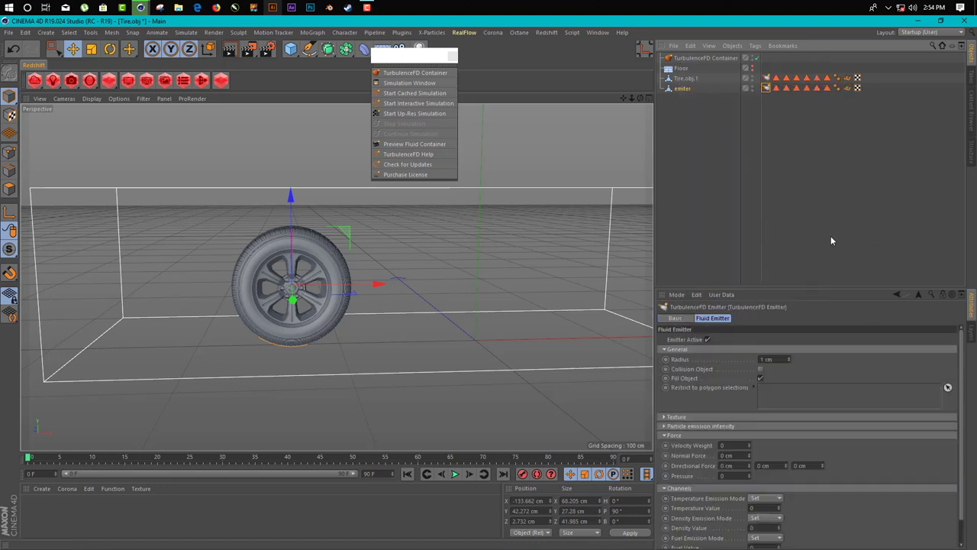
# - Set the emiter tag's first Directional Force component to 30 cm and its Pressure to 2
pyautogui.scroll(-1, 857, 475)
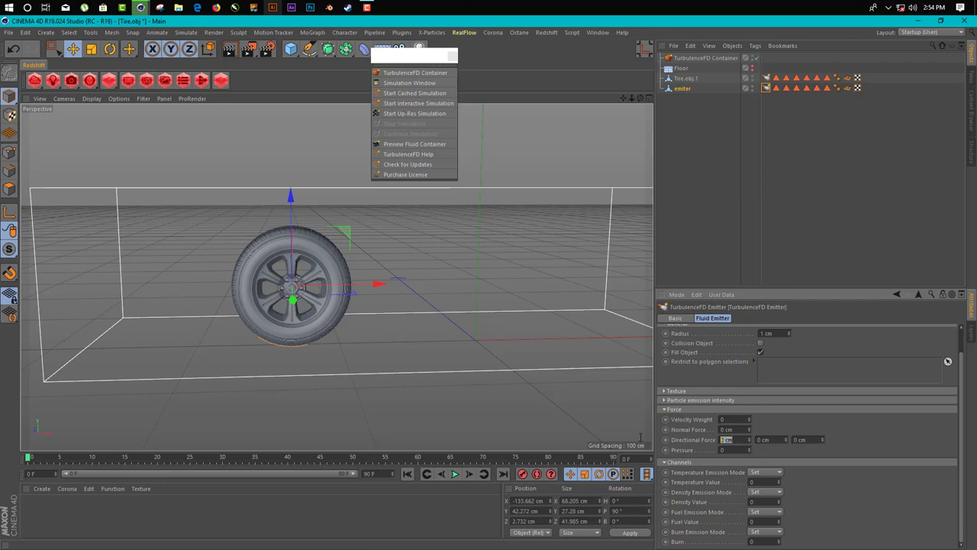
pyautogui.press('Tab')
pyautogui.press('Tab')
pyautogui.press('Tab')
# - Keyframe the emiter tag's Temperature Value at 0 on frame 0, 0.5 on frame 10 and 5 on frame 30, and play it back
pyautogui.click(666, 482)
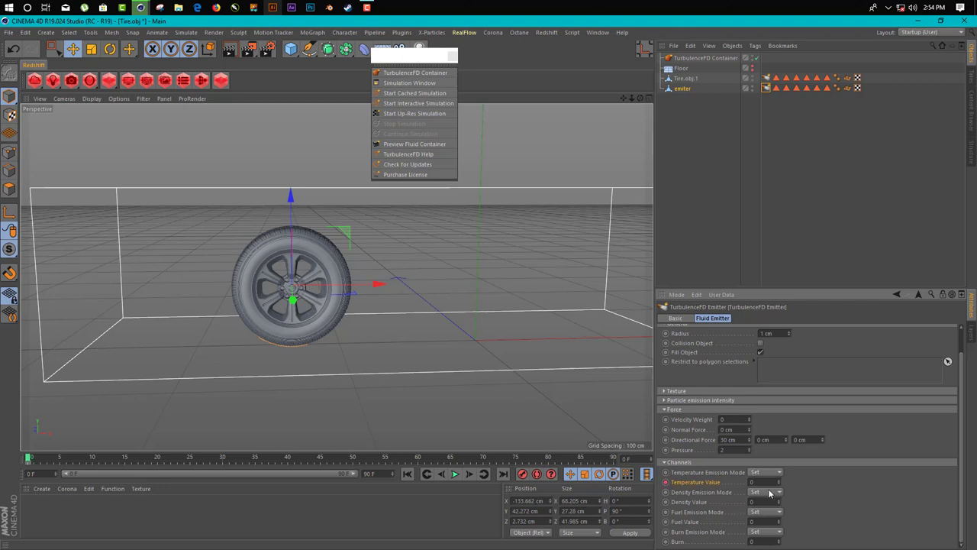
pyautogui.moveTo(31, 461); pyautogui.dragTo(92, 461)
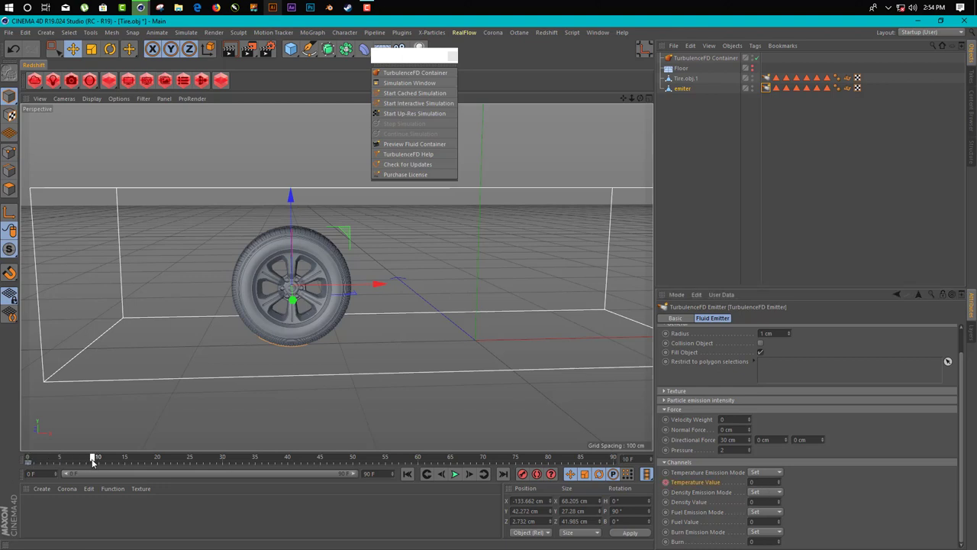
pyautogui.click(754, 482)
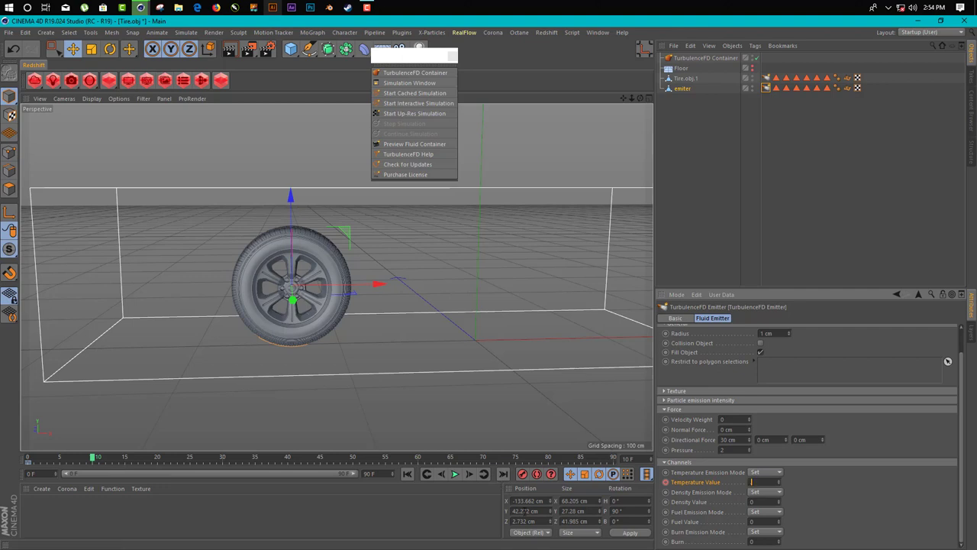
pyautogui.write('.5')
pyautogui.click(665, 482)
pyautogui.moveTo(120, 460); pyautogui.dragTo(224, 459)
pyautogui.moveTo(760, 482); pyautogui.dragTo(673, 486)
pyautogui.click(407, 473)
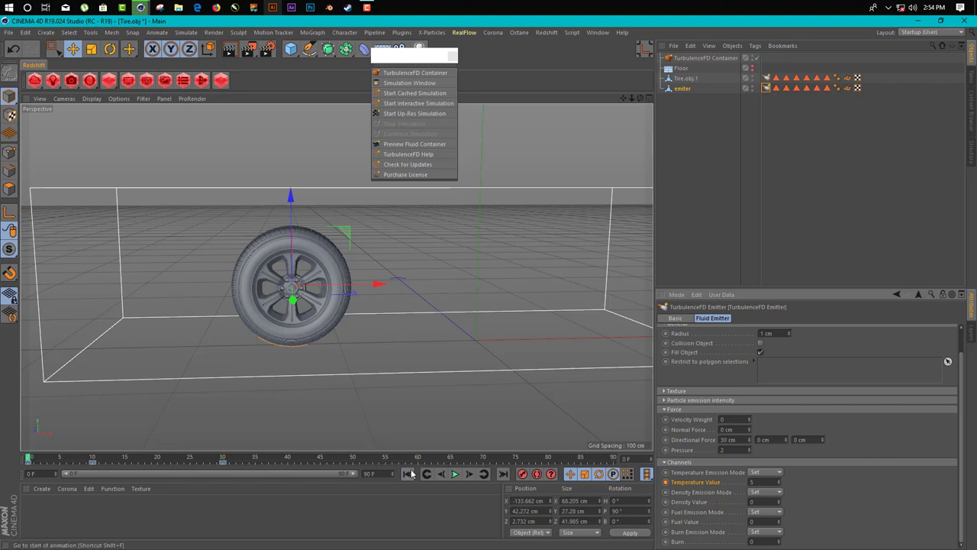
pyautogui.click(455, 475)
pyautogui.click(455, 474)
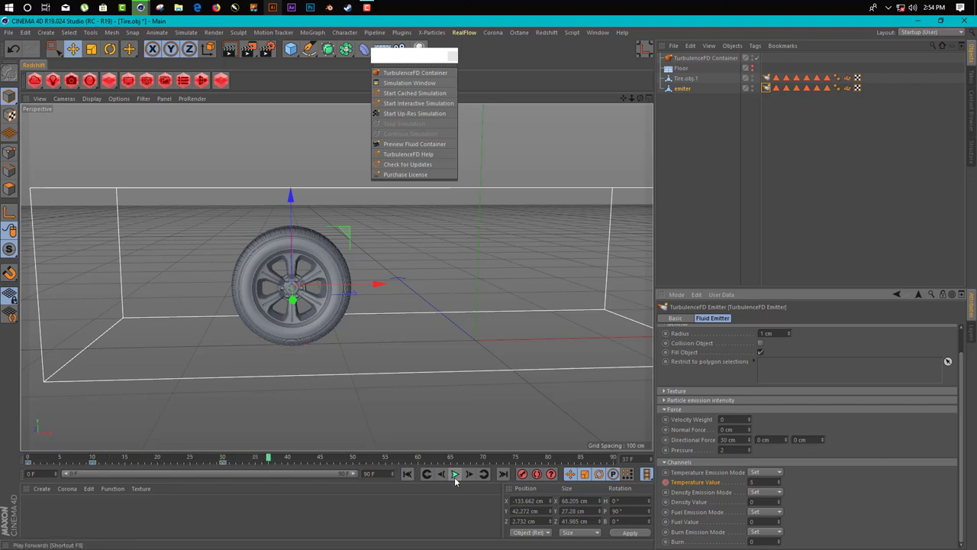
# - Try to keyframe Tire.obj.1's P rotation from 90° on frame 0 to about 850° on frame 90 and play it back
pyautogui.keyDown('alt'); pyautogui.moveTo(252, 406); pyautogui.dragTo(307, 336); pyautogui.keyUp('alt')
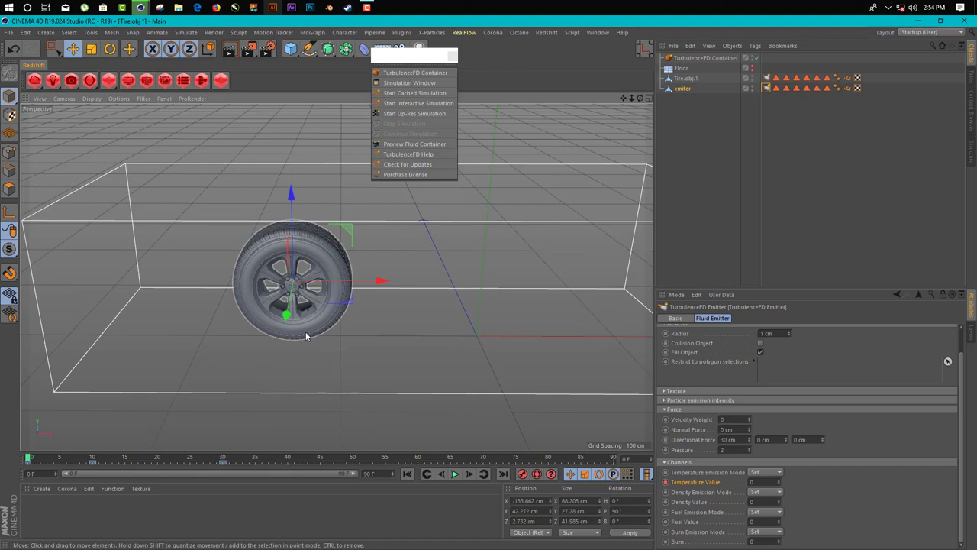
pyautogui.click(326, 325)
pyautogui.moveTo(341, 369)
pyautogui.keyDown('alt'); pyautogui.mouseDown()
pyautogui.moveTo(334, 302)
pyautogui.moveTo(406, 320)
pyautogui.moveTo(310, 356)
pyautogui.moveTo(338, 356)
pyautogui.moveTo(339, 404)
pyautogui.moveTo(338, 384)
pyautogui.mouseUp(); pyautogui.keyUp('alt')
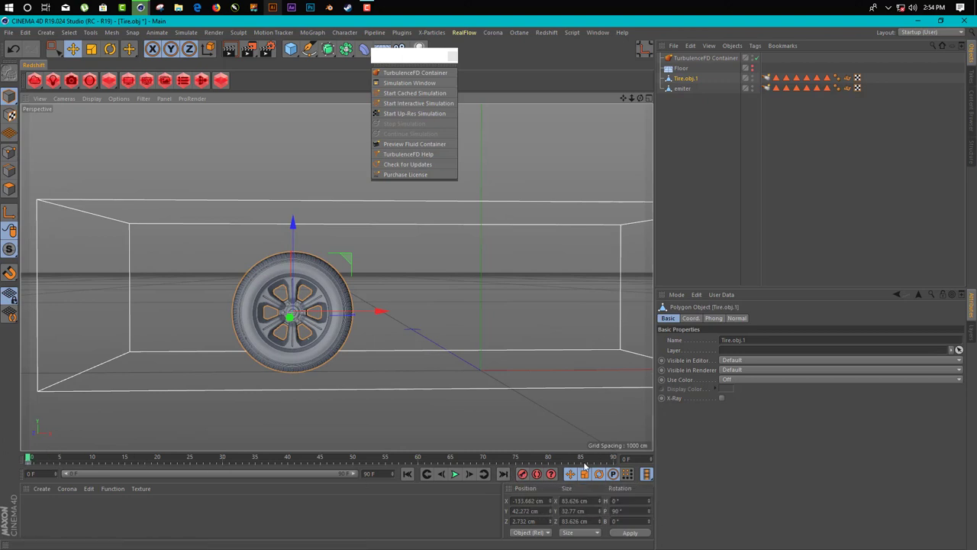
pyautogui.click(612, 459)
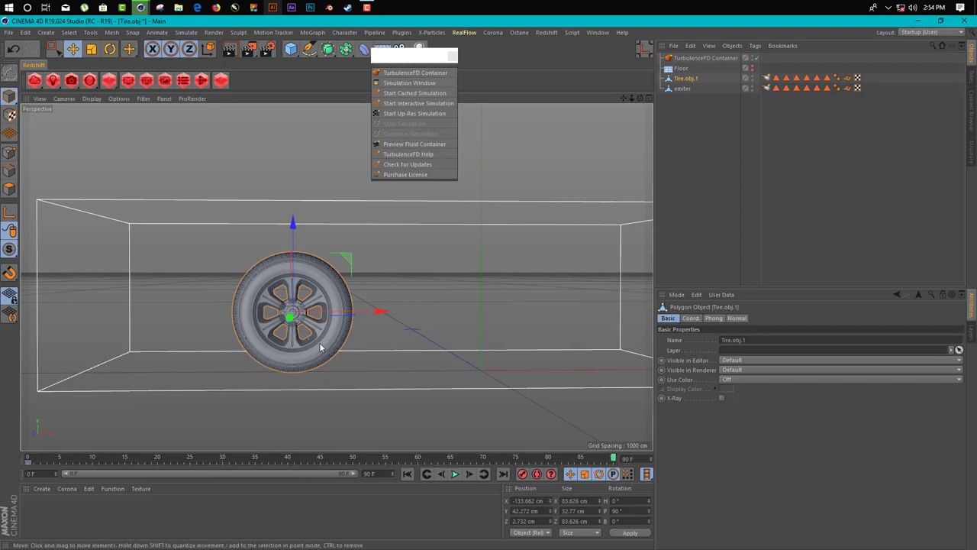
pyautogui.press('r')
pyautogui.moveTo(340, 287); pyautogui.dragTo(423, 336)
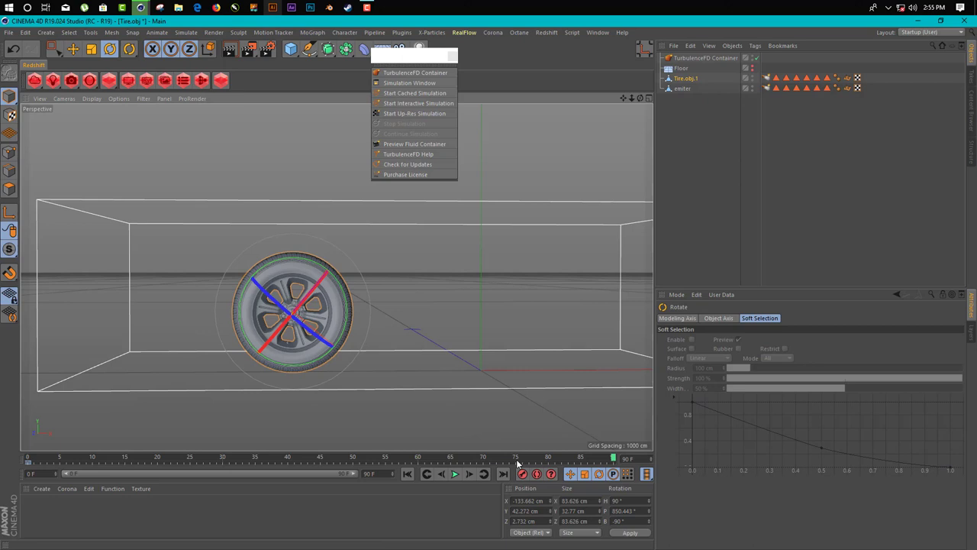
pyautogui.click(406, 475)
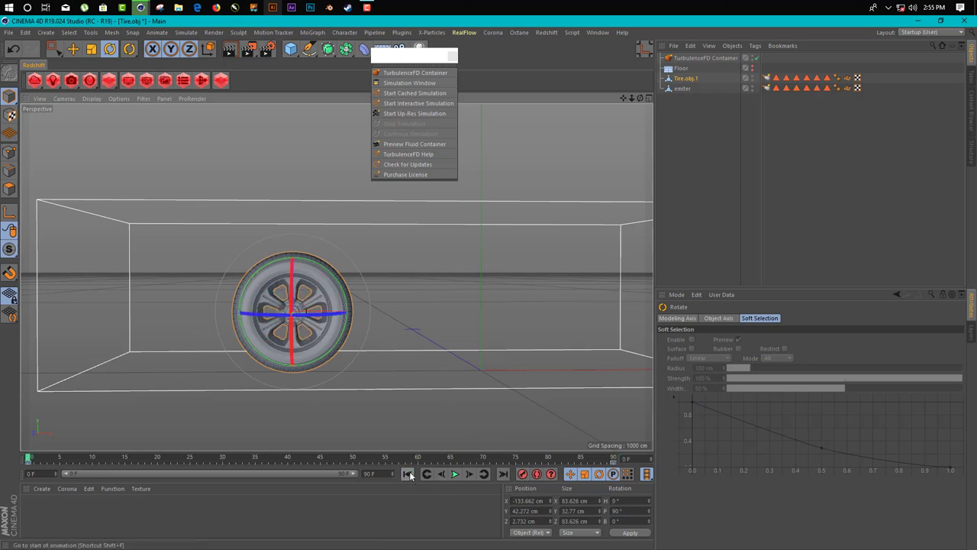
pyautogui.click(454, 474)
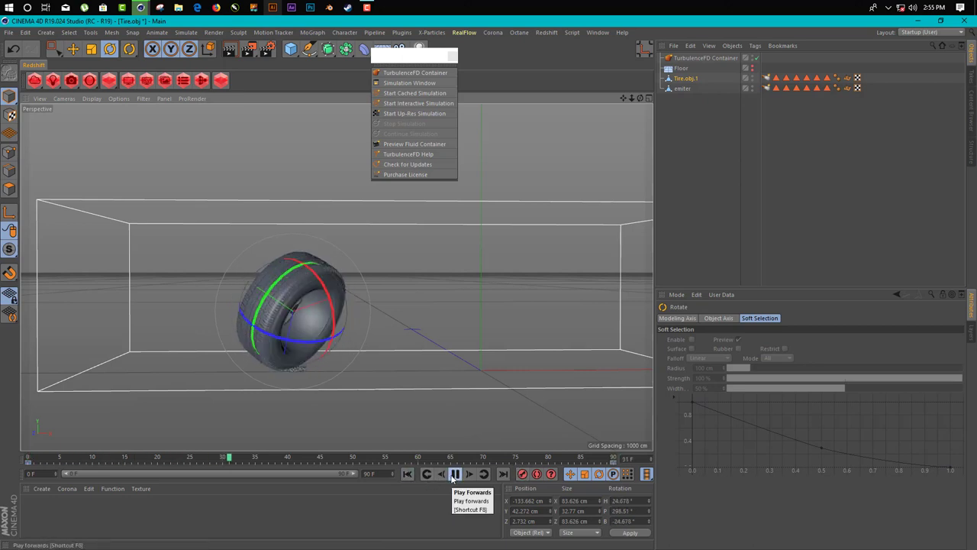
pyautogui.click(453, 474)
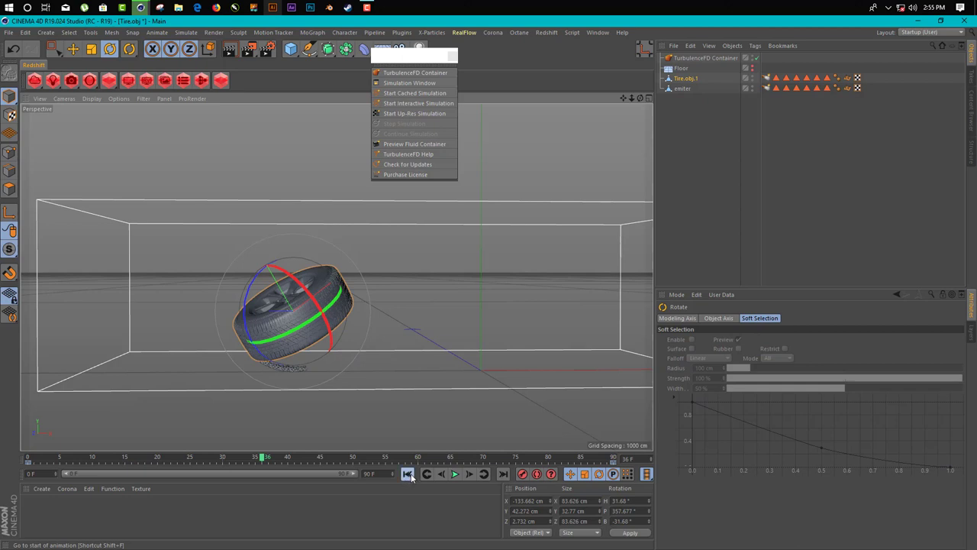
pyautogui.click(408, 475)
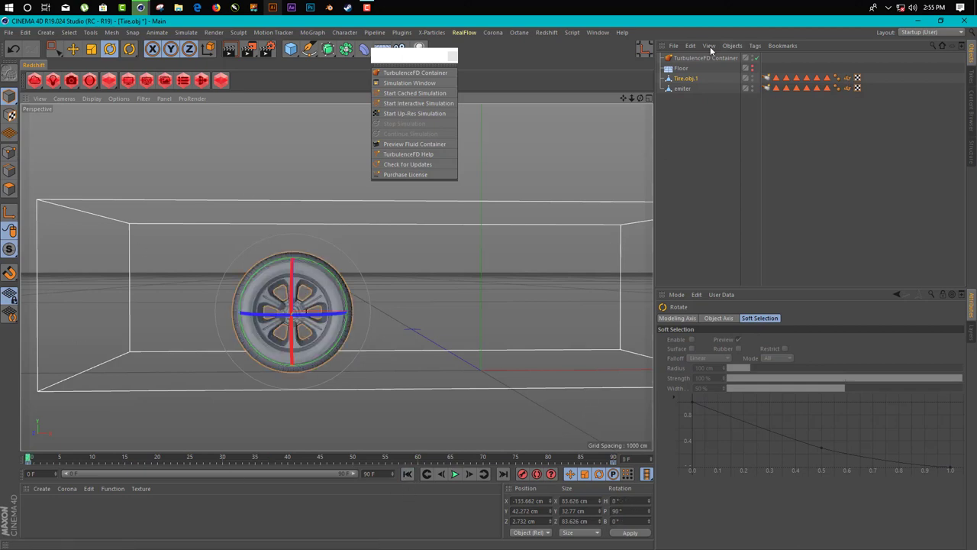
pyautogui.click(684, 79)
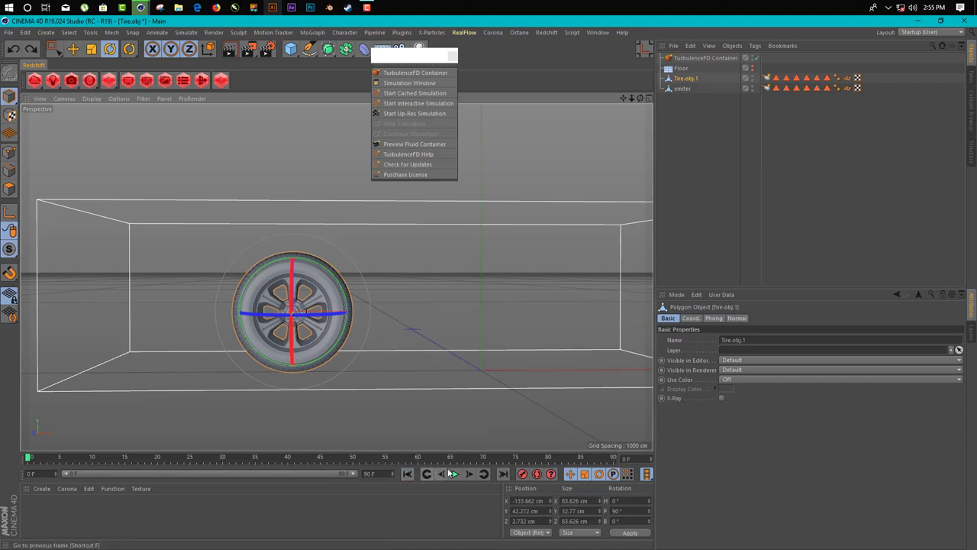
# - Delete the UVW, Normal and all polygon selection tags from Tire.obj.1
pyautogui.click(858, 80)
pyautogui.press('Delete')
pyautogui.click(849, 80)
pyautogui.press('Delete')
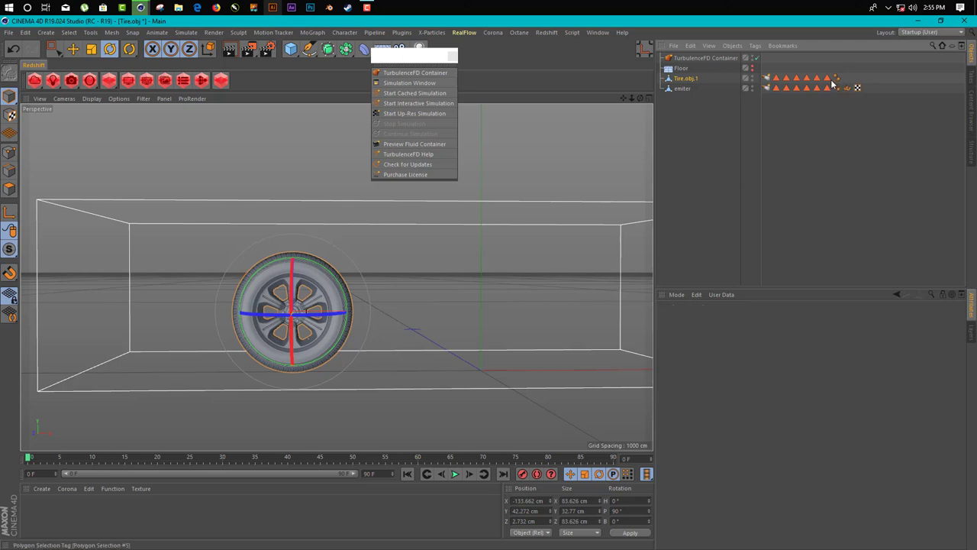
pyautogui.click(827, 80)
pyautogui.keyDown('shift'); pyautogui.click(777, 79); pyautogui.keyUp('shift')
pyautogui.press('Delete')
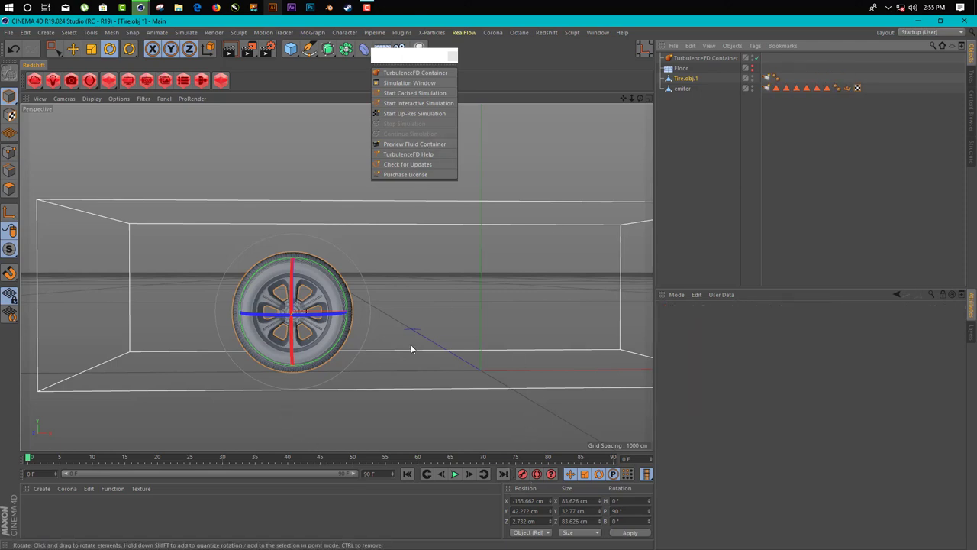
# - Rotate the tire about its axle to H 90°, P about 190.3° and B -90°, keeping it upright
pyautogui.moveTo(328, 279); pyautogui.dragTo(250, 304)
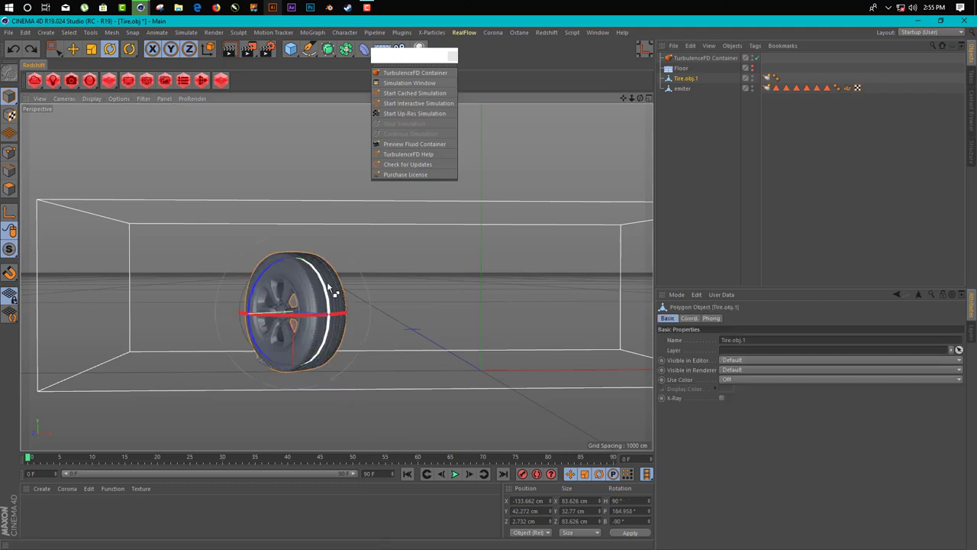
pyautogui.hotkey('ctrl', 'z')
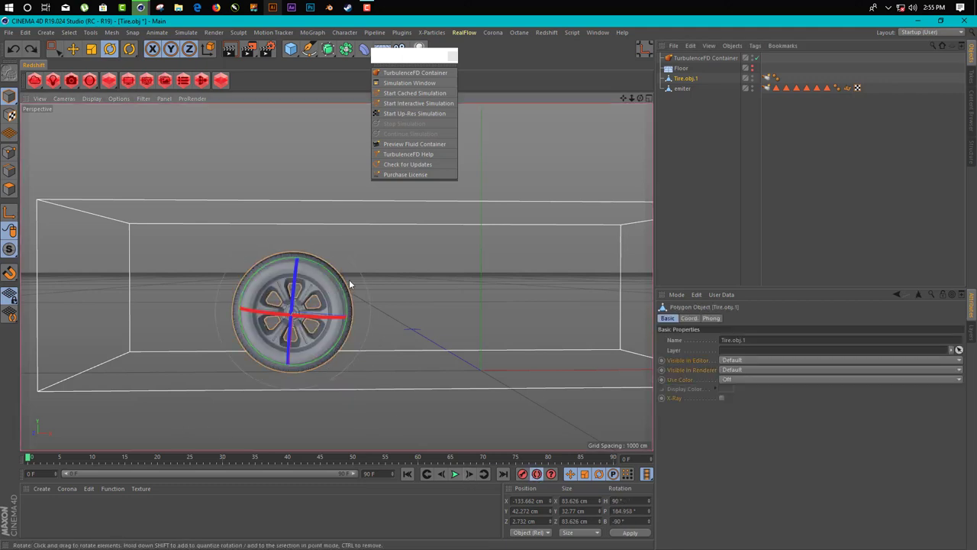
pyautogui.moveTo(342, 288); pyautogui.dragTo(328, 359)
# - Try to keyframe a tire spin ending at P about 664.5° on frame 90 and play it back
pyautogui.click(613, 458)
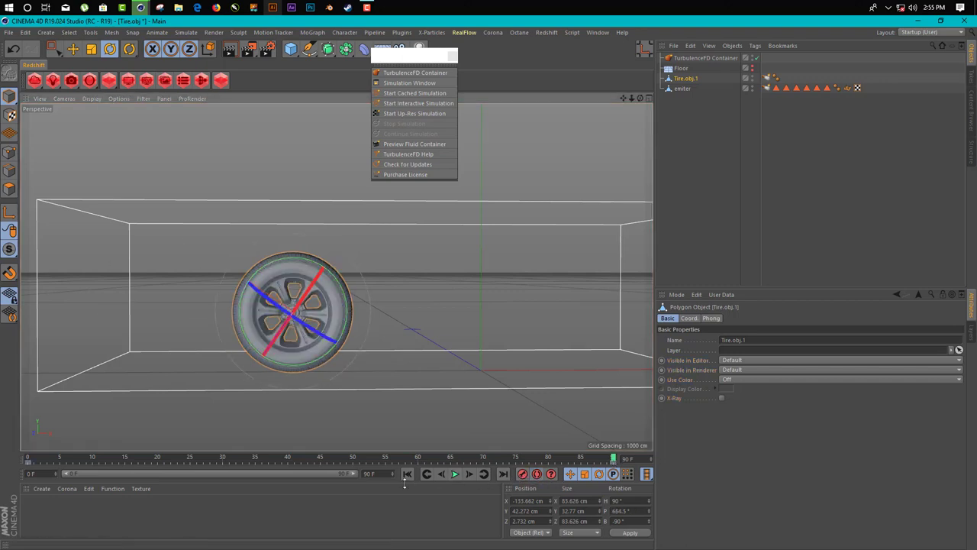
pyautogui.click(407, 473)
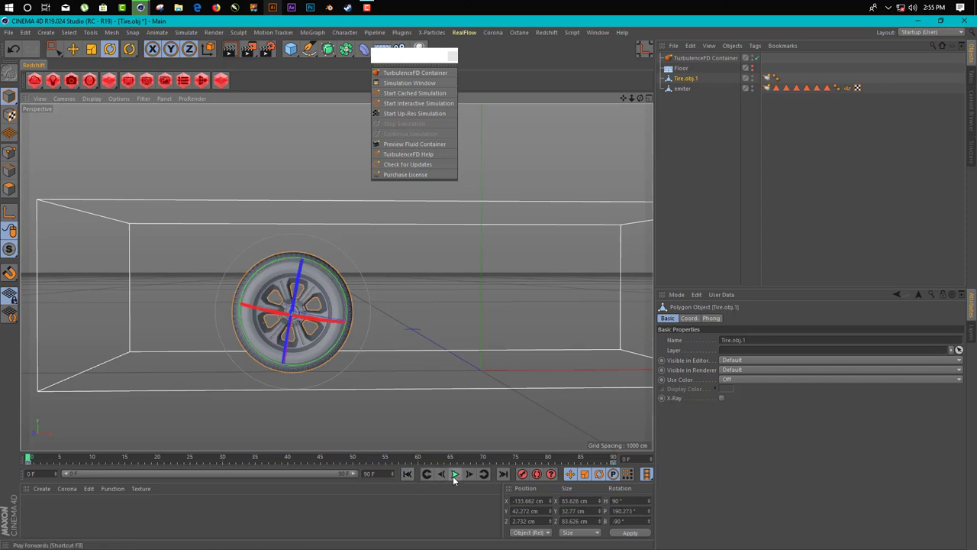
pyautogui.click(453, 475)
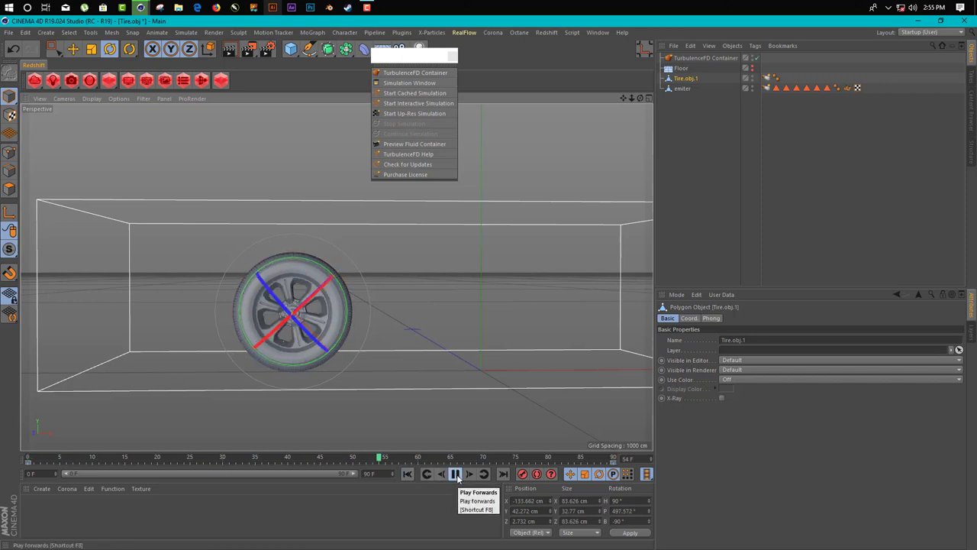
pyautogui.click(457, 475)
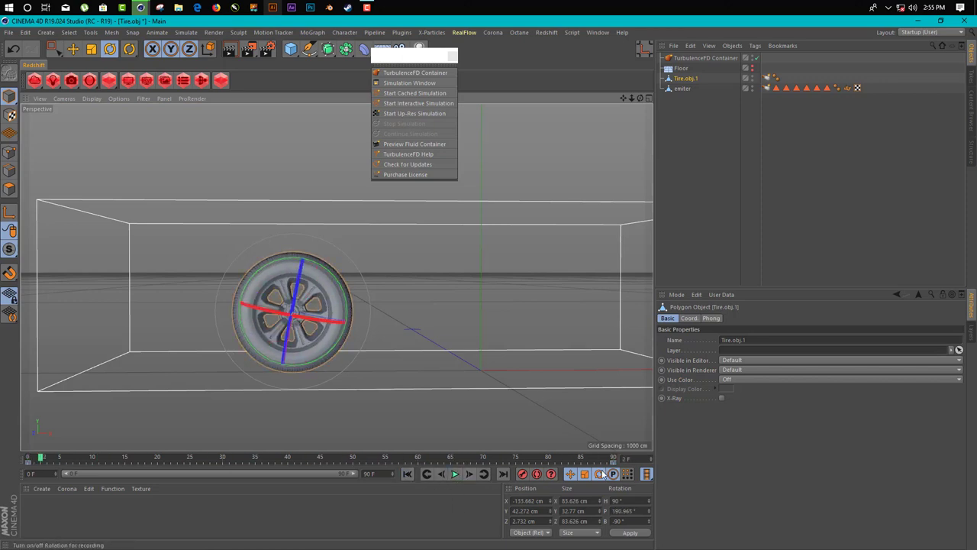
pyautogui.hotkey('ctrl', 'z')
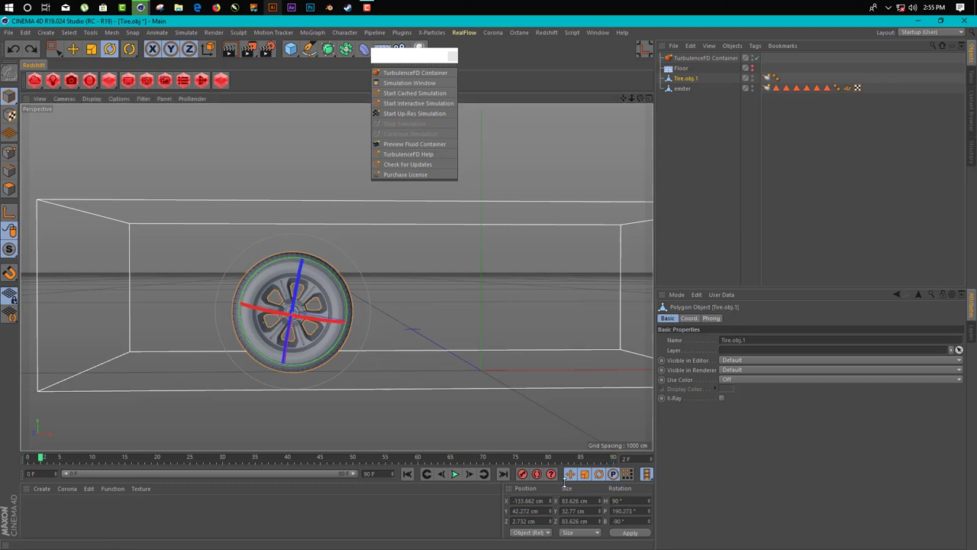
# - With Autokeying on, keyframe the tire's P rotation from about 204.4° on frame 0 to about 1322° on frame 90, and play it back
pyautogui.click(406, 474)
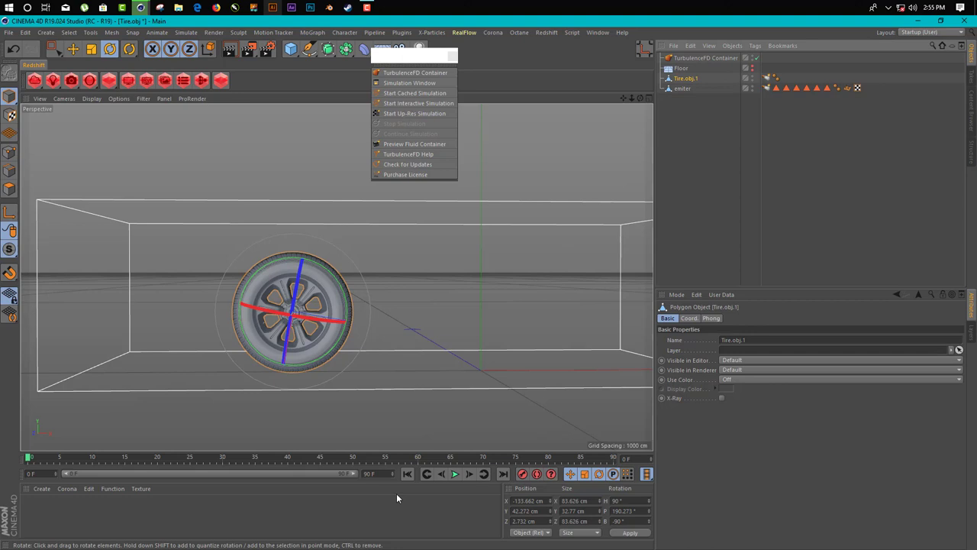
pyautogui.click(537, 475)
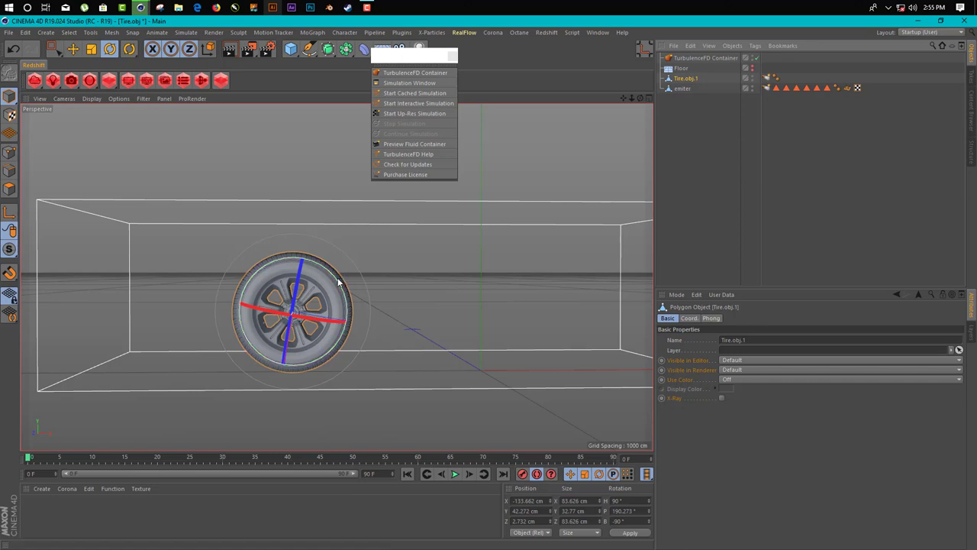
pyautogui.moveTo(339, 279); pyautogui.dragTo(345, 293)
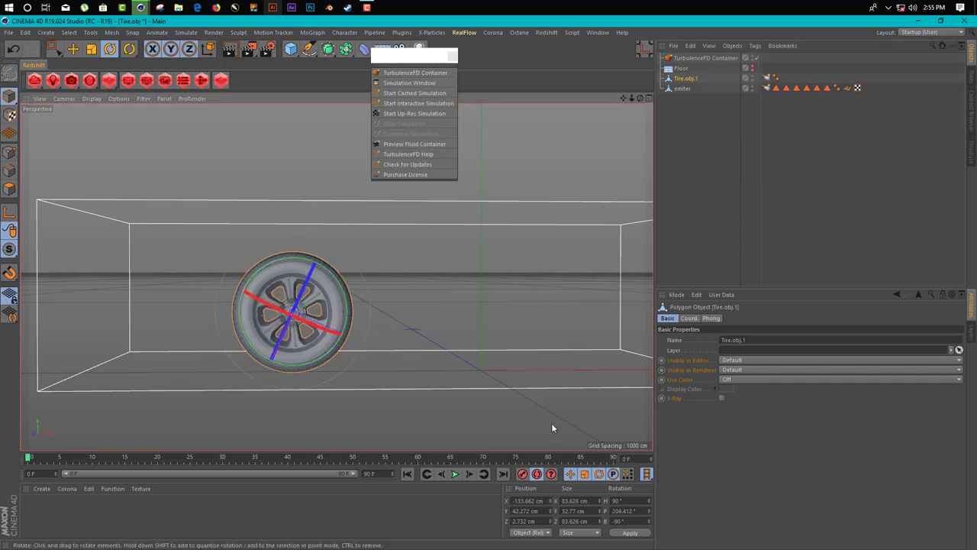
pyautogui.click(613, 458)
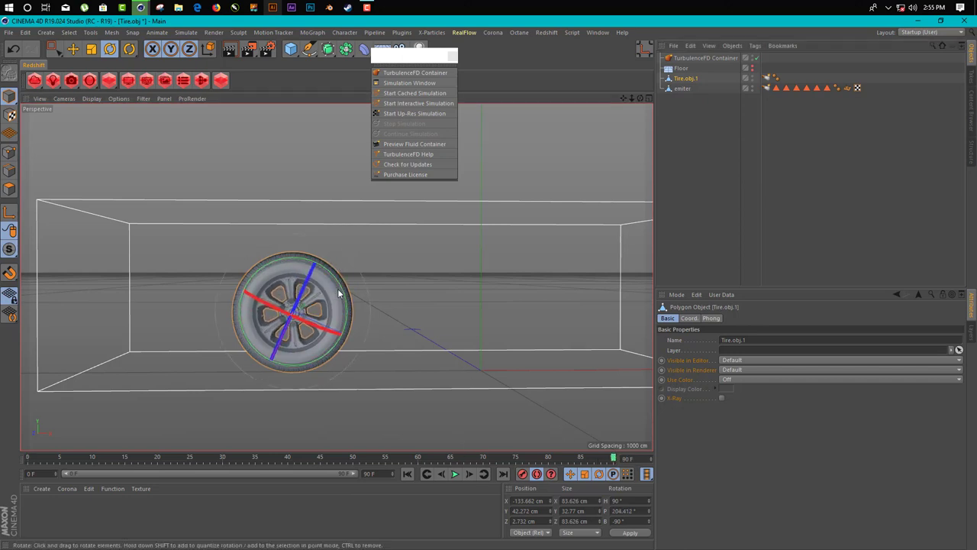
pyautogui.moveTo(342, 292); pyautogui.dragTo(533, 329)
pyautogui.click(524, 473)
pyautogui.click(407, 473)
pyautogui.click(454, 474)
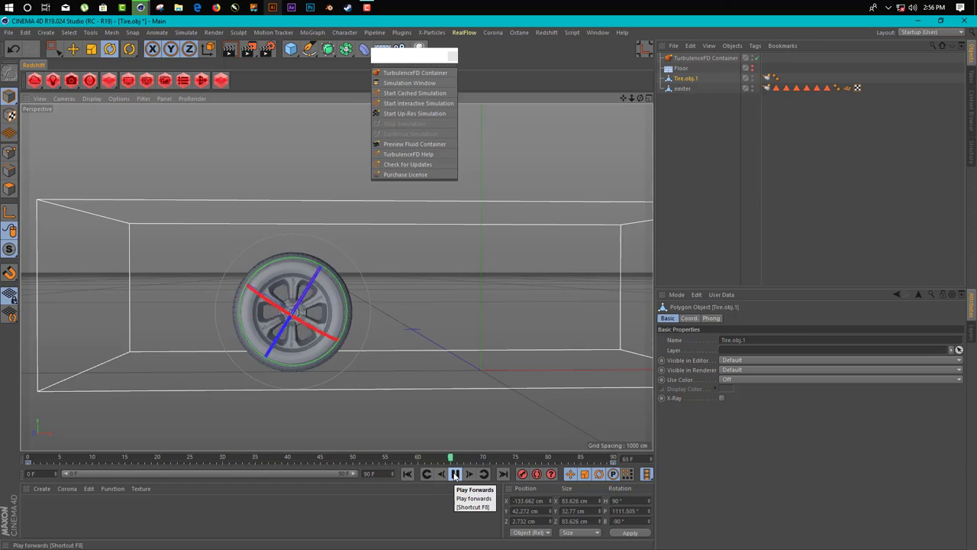
pyautogui.click(454, 474)
# - Edit the Temperature cooling value in the TurbulenceFD Container's simulation settings
pyautogui.keyDown('alt'); pyautogui.moveTo(290, 327); pyautogui.dragTo(313, 305); pyautogui.keyUp('alt')
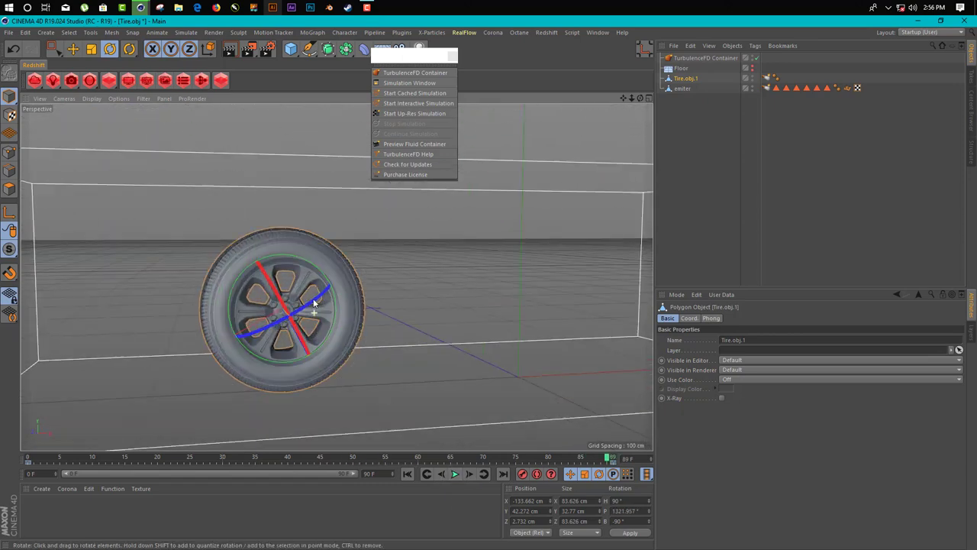
pyautogui.click(707, 58)
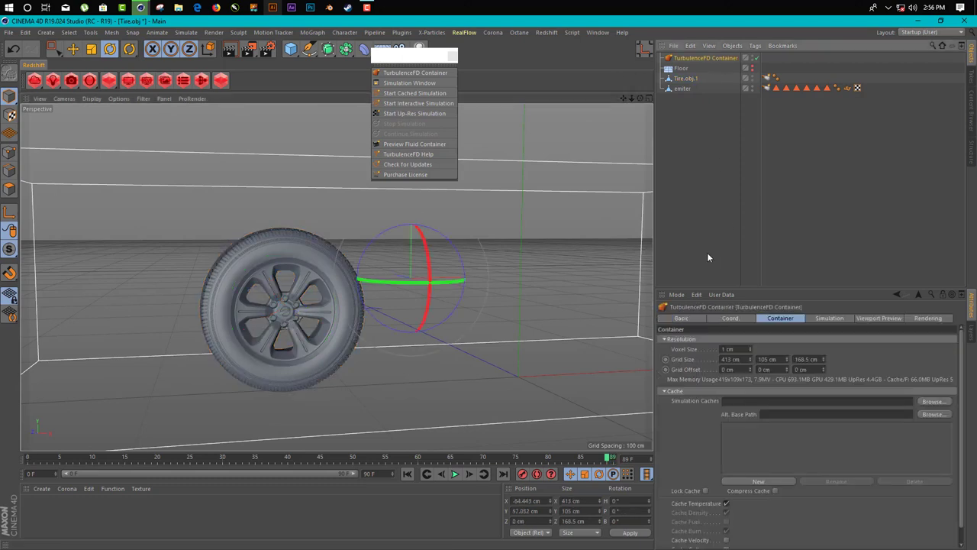
pyautogui.click(831, 318)
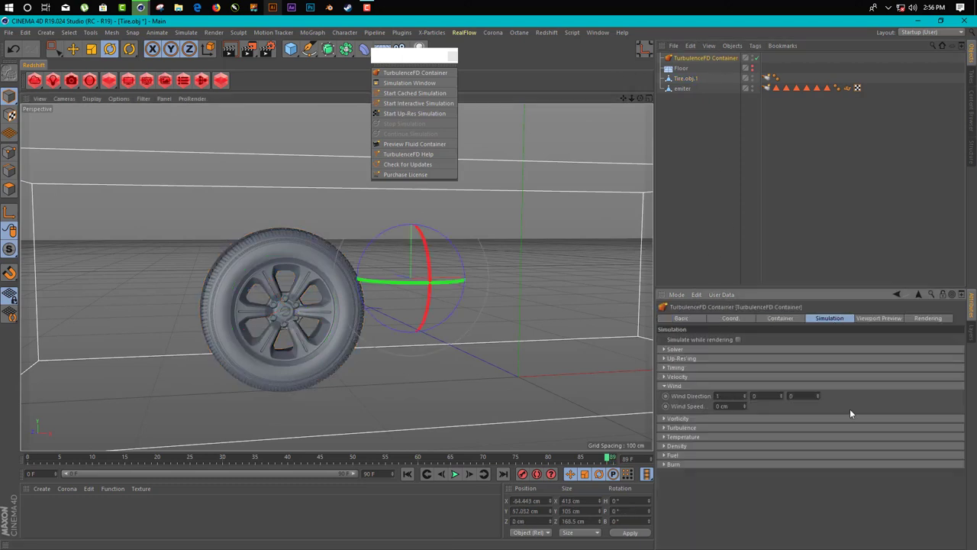
pyautogui.click(698, 437)
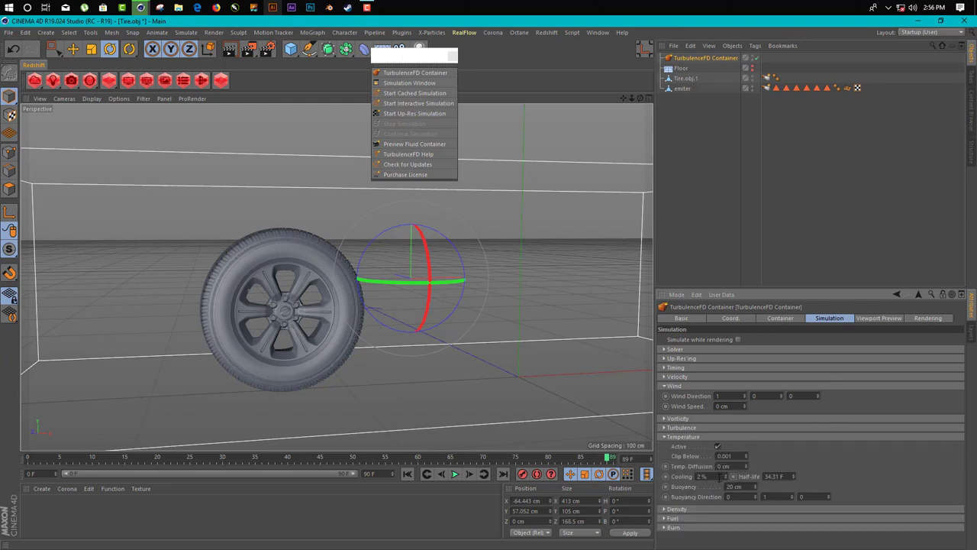
pyautogui.doubleClick(702, 476)
pyautogui.press('Tab')
pyautogui.write('0')
# - Set the fluid container's turbulence intensity to 8 cm
pyautogui.click(717, 428)
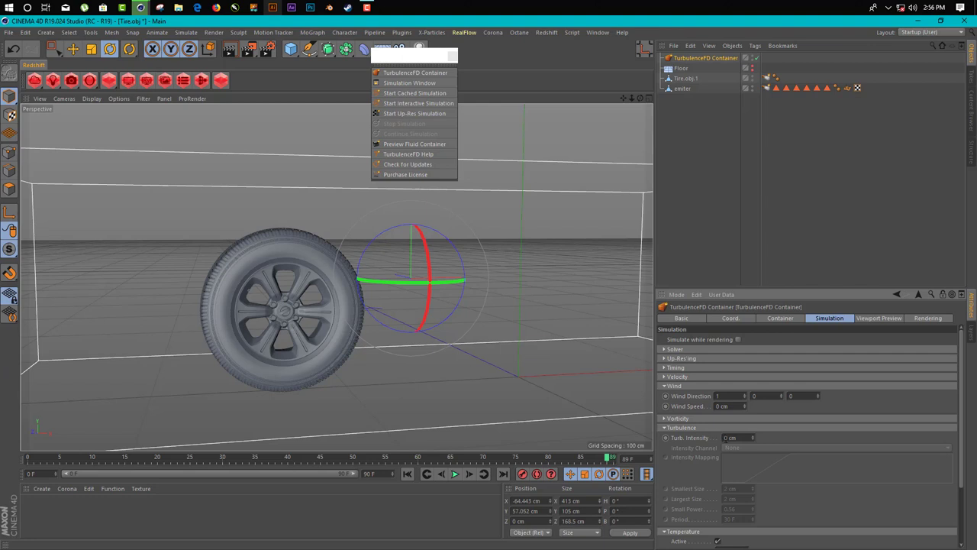
pyautogui.moveTo(740, 438); pyautogui.dragTo(471, 434)
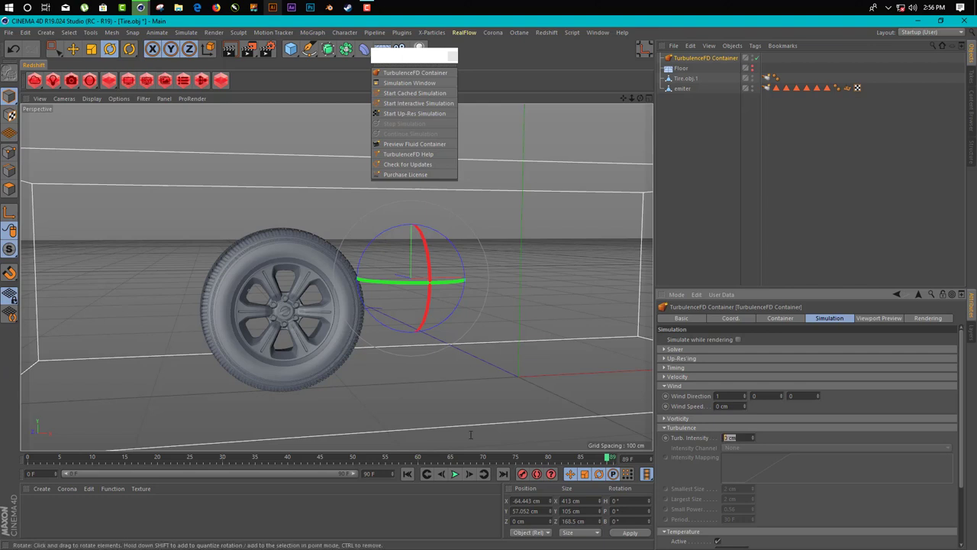
pyautogui.write('0')
# - Set the fluid container's vorticity to 10 and its wind speed to 15 cm
pyautogui.click(733, 419)
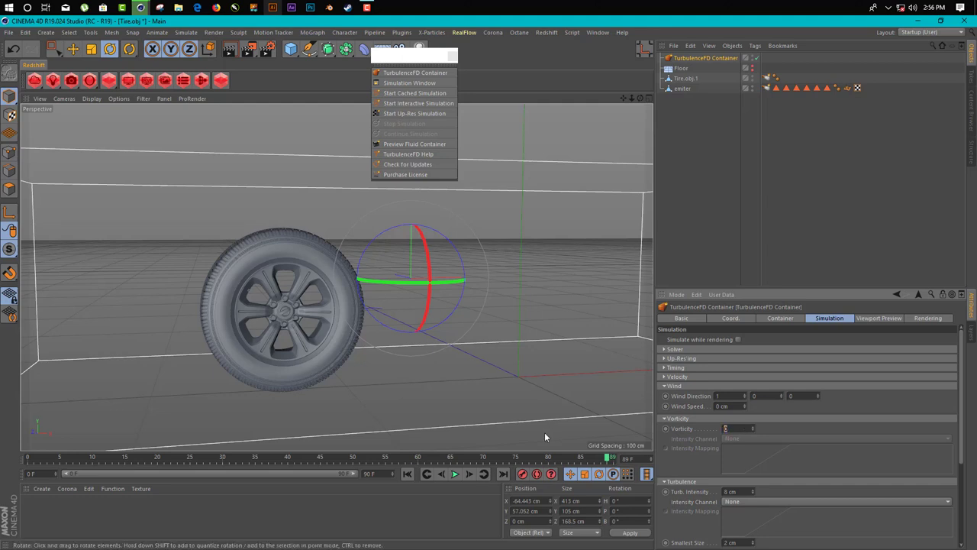
pyautogui.click(731, 428)
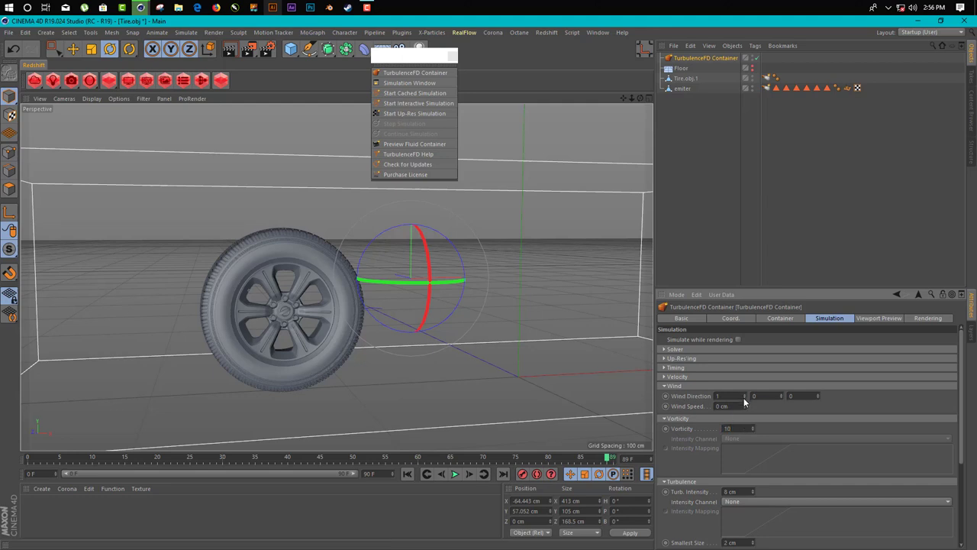
pyautogui.hotkey('shift', 'Tab')
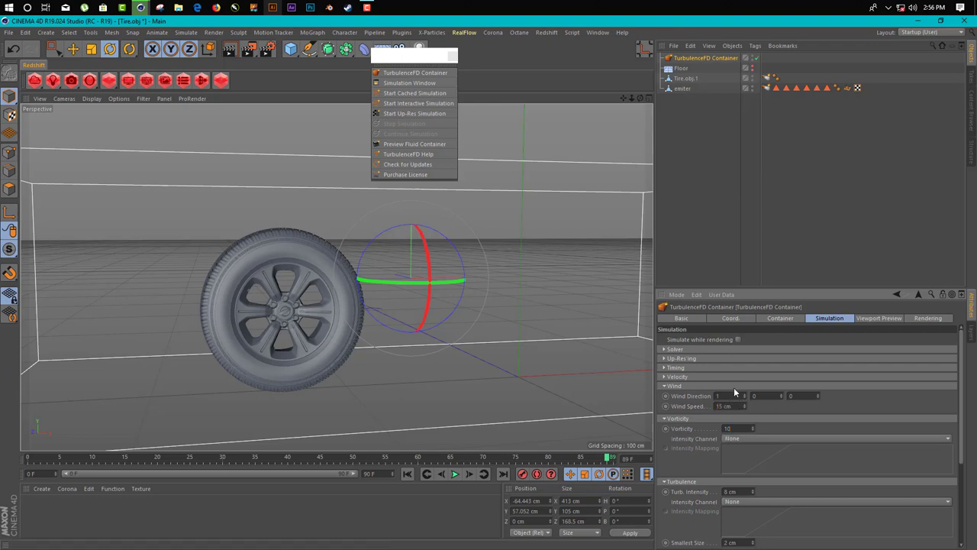
# - Set the Frame Sub-Steps Limit of the container's solver to 2
pyautogui.click(683, 359)
pyautogui.click(695, 351)
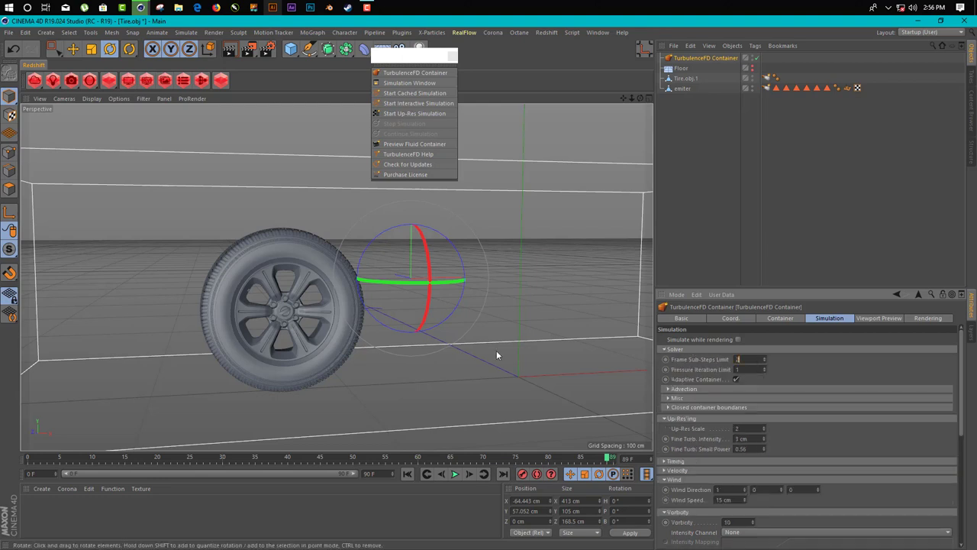
pyautogui.scroll(-3, 687, 459)
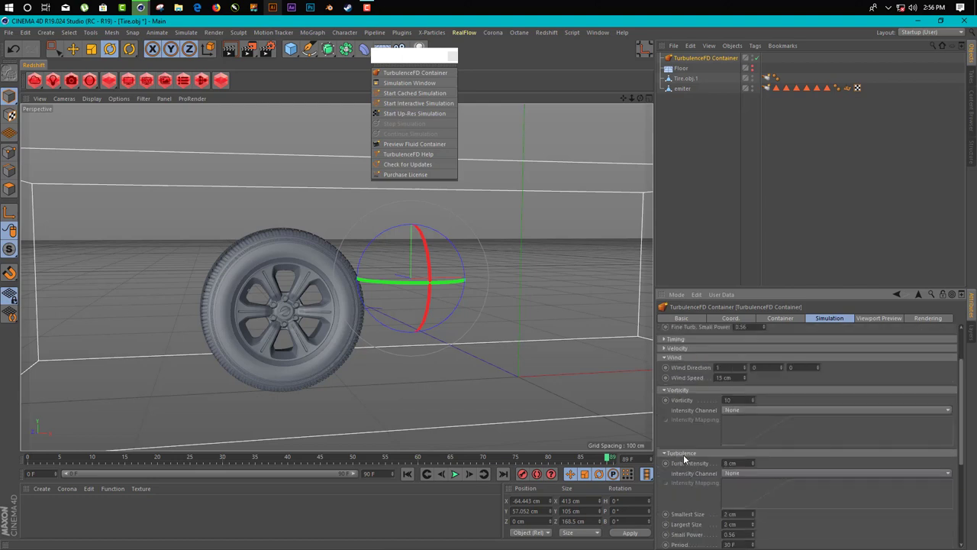
pyautogui.scroll(3, 699, 421)
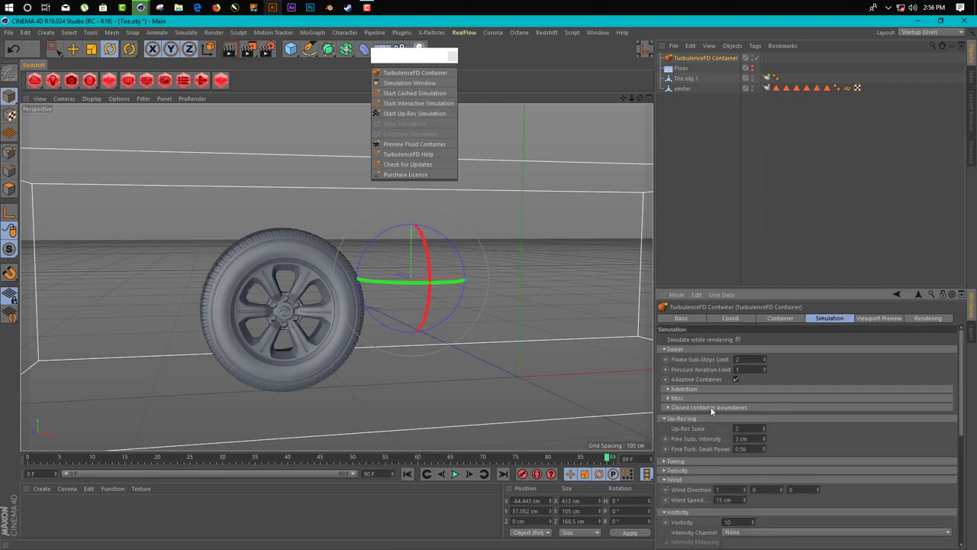
# - Close the fluid container's boundaries on the -X, +X and +Y sides
pyautogui.click(721, 407)
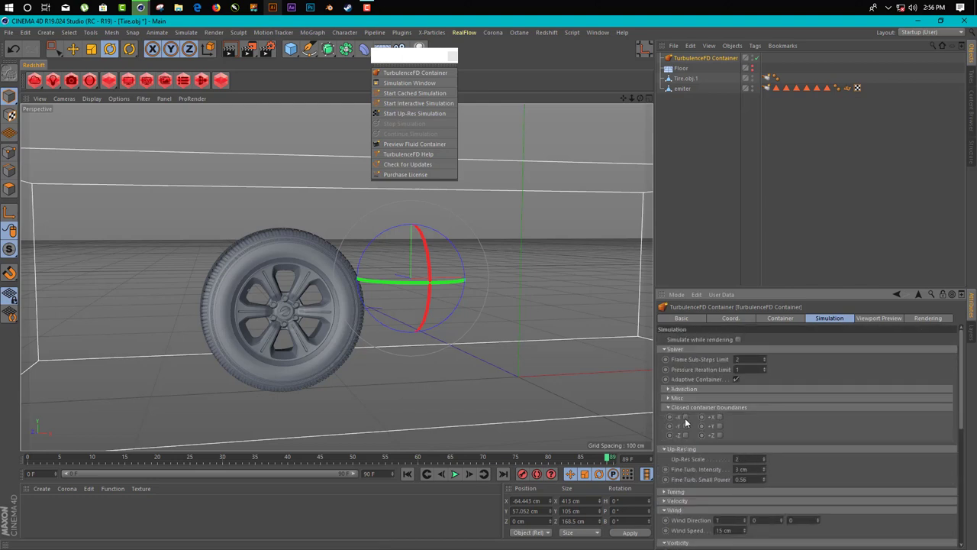
pyautogui.click(685, 418)
pyautogui.click(720, 417)
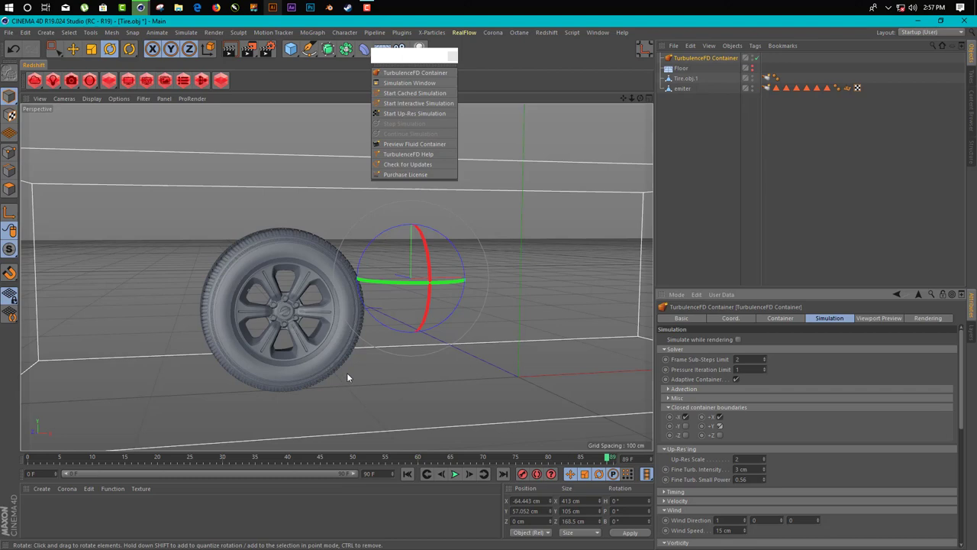
# - Start a cached simulation of the TurbulenceFD Container and watch the smoke form behind the base of the tire
pyautogui.keyDown('alt'); pyautogui.moveTo(380, 388); pyautogui.dragTo(386, 366); pyautogui.keyUp('alt')
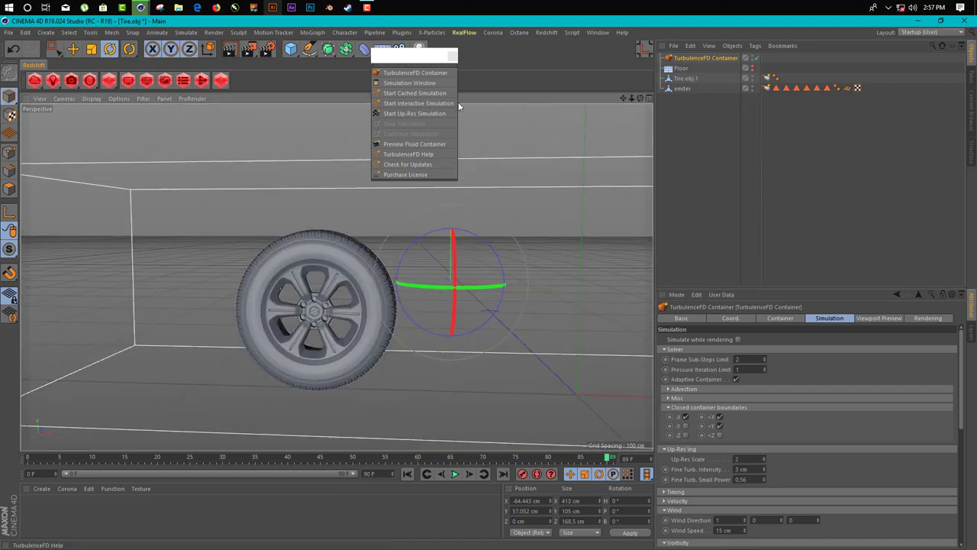
pyautogui.click(411, 93)
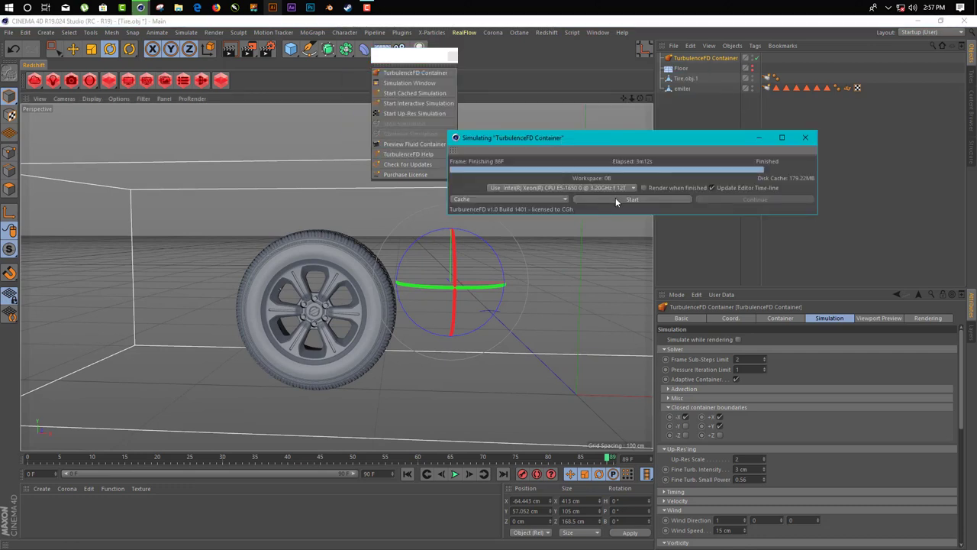
pyautogui.click(616, 198)
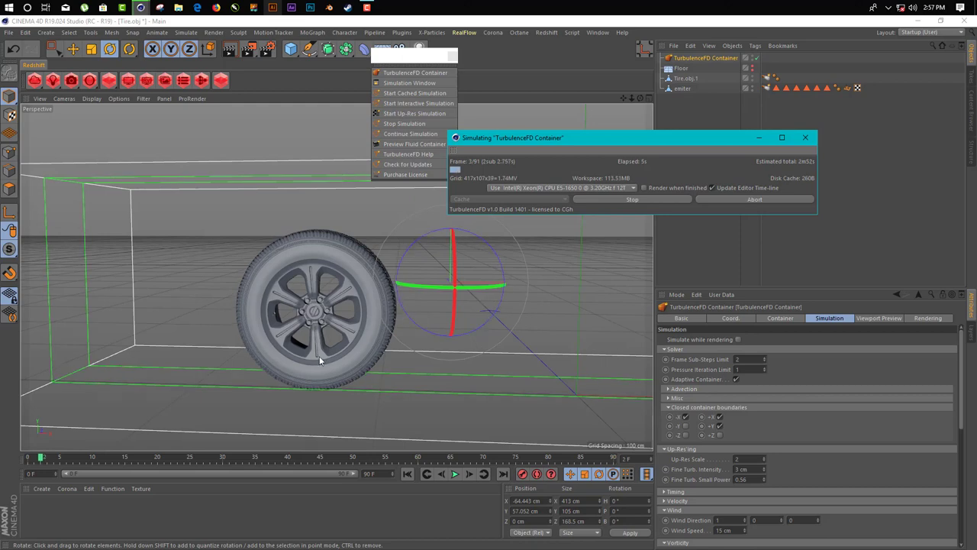
pyautogui.keyDown('alt'); pyautogui.moveTo(319, 356); pyautogui.dragTo(438, 337); pyautogui.keyUp('alt')
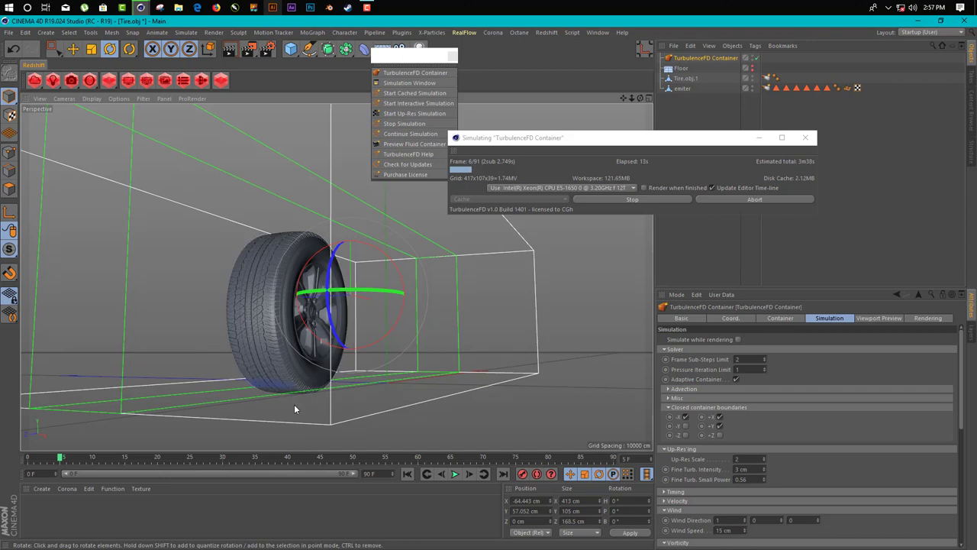
pyautogui.keyDown('alt'); pyautogui.moveTo(303, 381); pyautogui.dragTo(277, 409); pyautogui.keyUp('alt')
pyautogui.scroll(1, 290, 392)
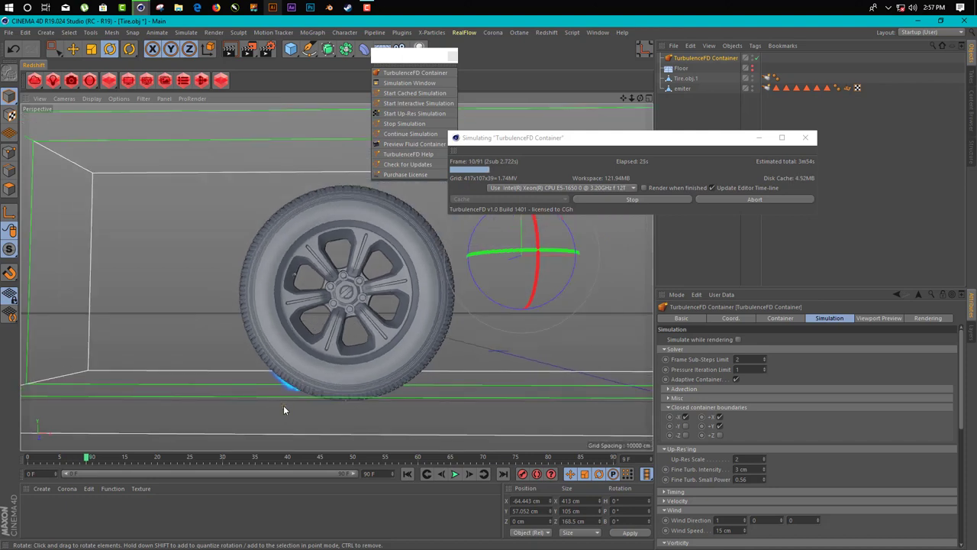
pyautogui.click(368, 8)
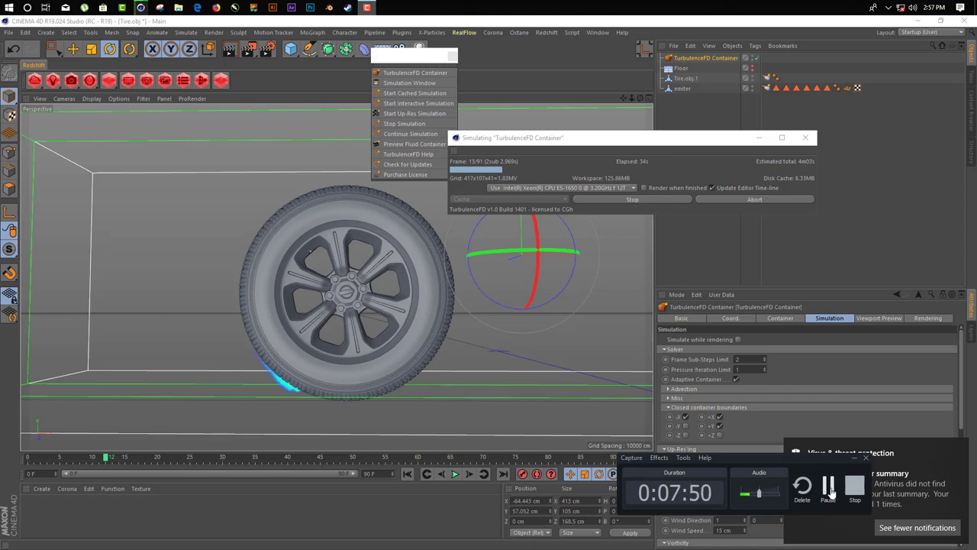
pyautogui.click(829, 487)
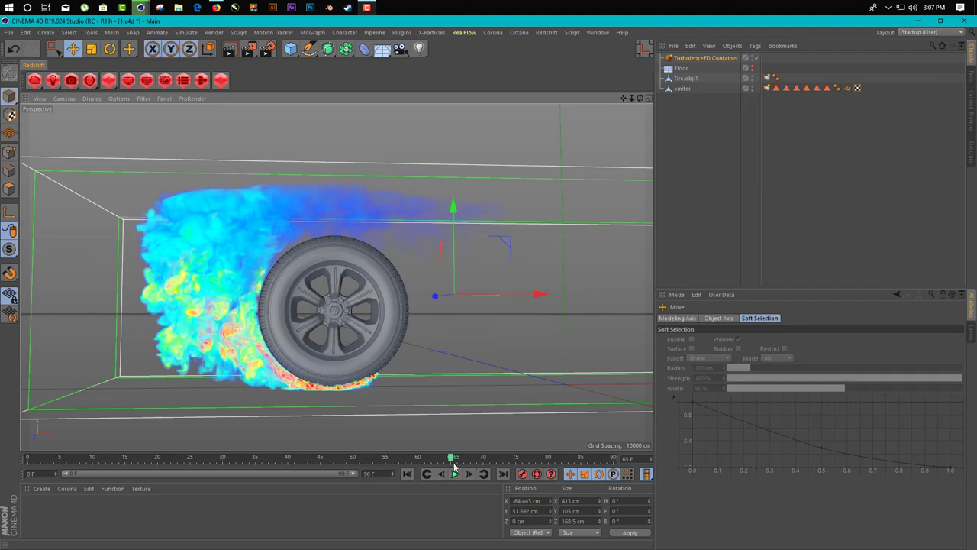
# - Play the cached smoke simulation from frame 0 and stop it at about frame 63
pyautogui.click(407, 473)
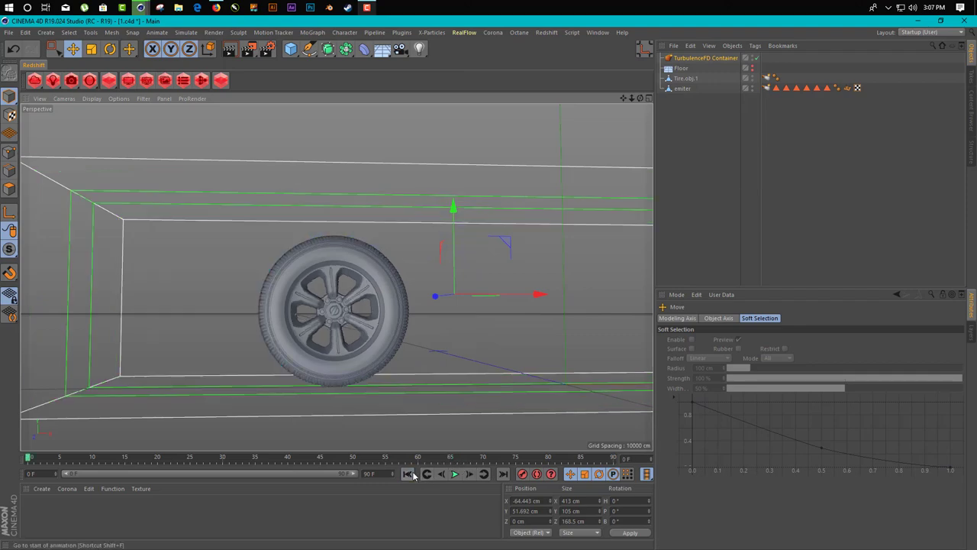
pyautogui.click(454, 474)
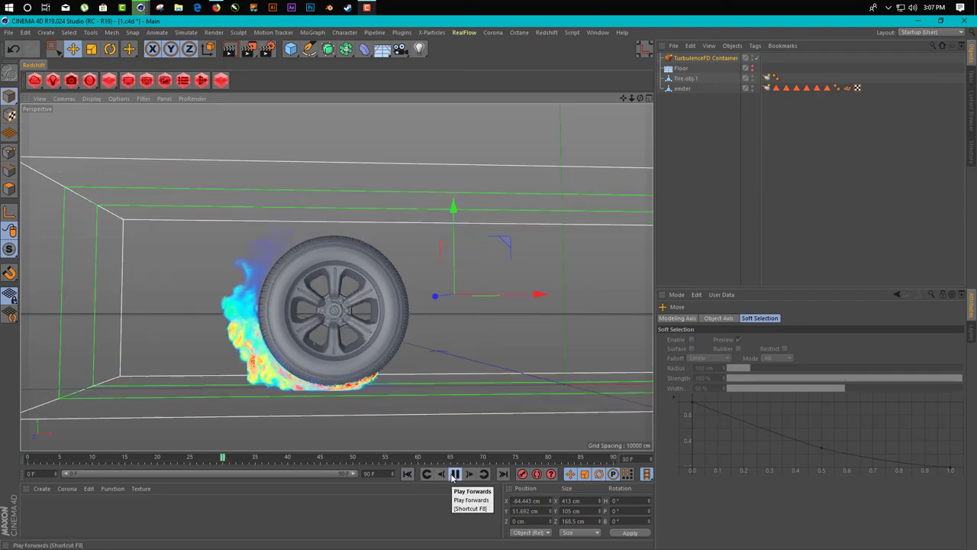
pyautogui.click(454, 474)
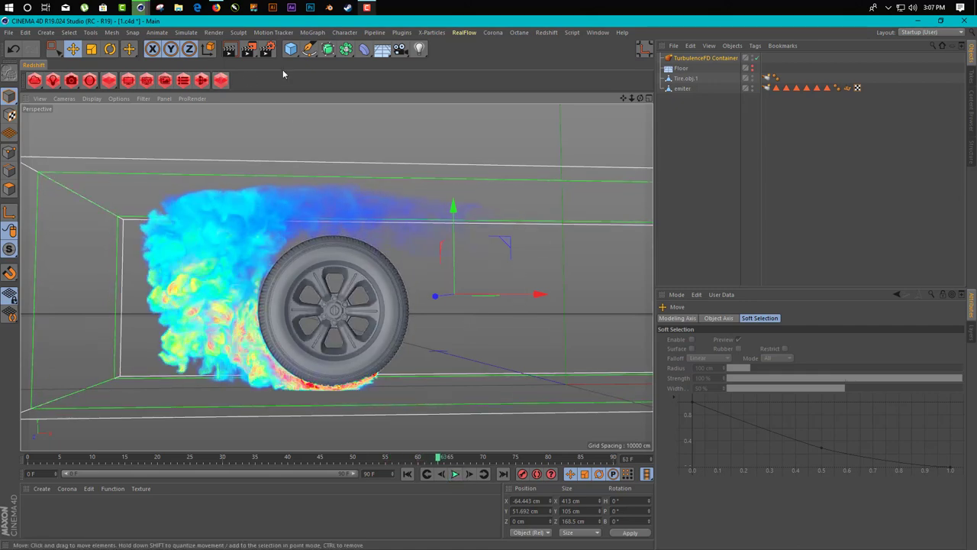
# - Render a test of the simulated fluid around the tire in the viewport, and reframe the wheel
pyautogui.click(237, 54)
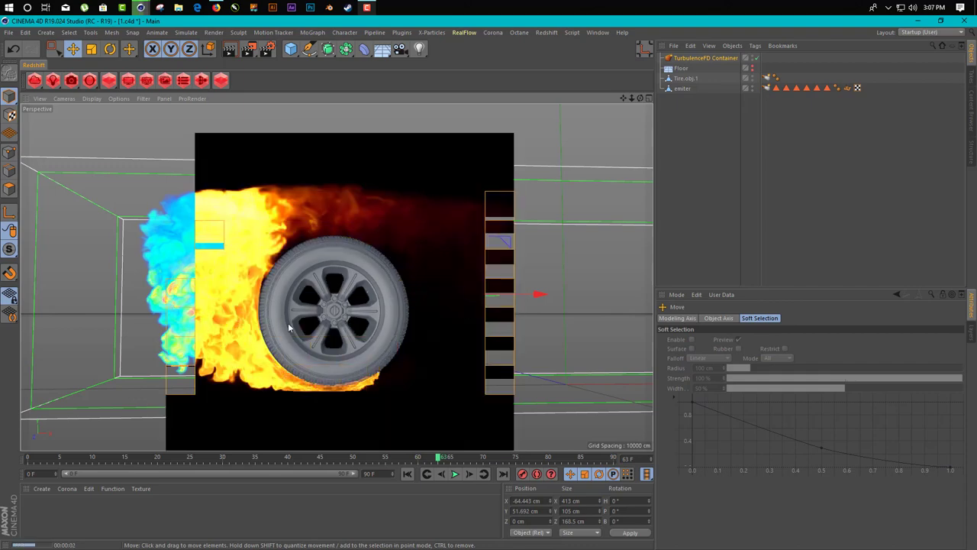
pyautogui.keyDown('alt'); pyautogui.moveTo(310, 332); pyautogui.dragTo(280, 331, button='middle'); pyautogui.keyUp('alt')
pyautogui.keyDown('alt'); pyautogui.moveTo(280, 333); pyautogui.dragTo(356, 313); pyautogui.keyUp('alt')
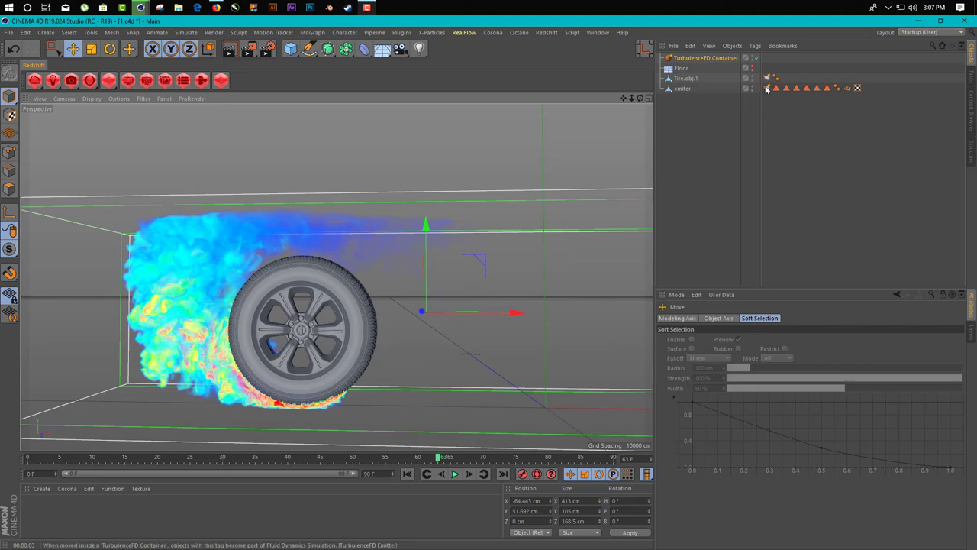
# - Set the Fire Shader mapping channel of the TurbulenceFD Container to None in its rendering settings
pyautogui.click(709, 58)
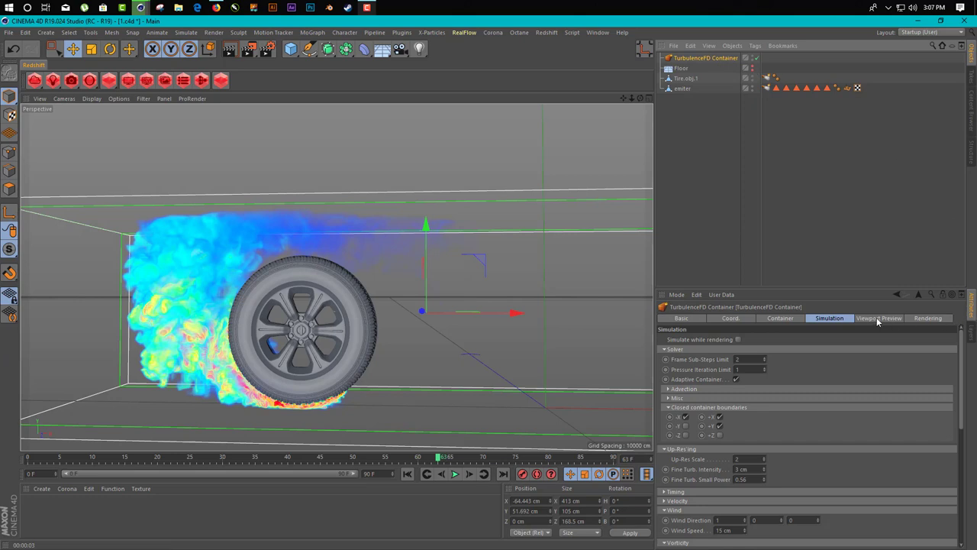
pyautogui.click(927, 318)
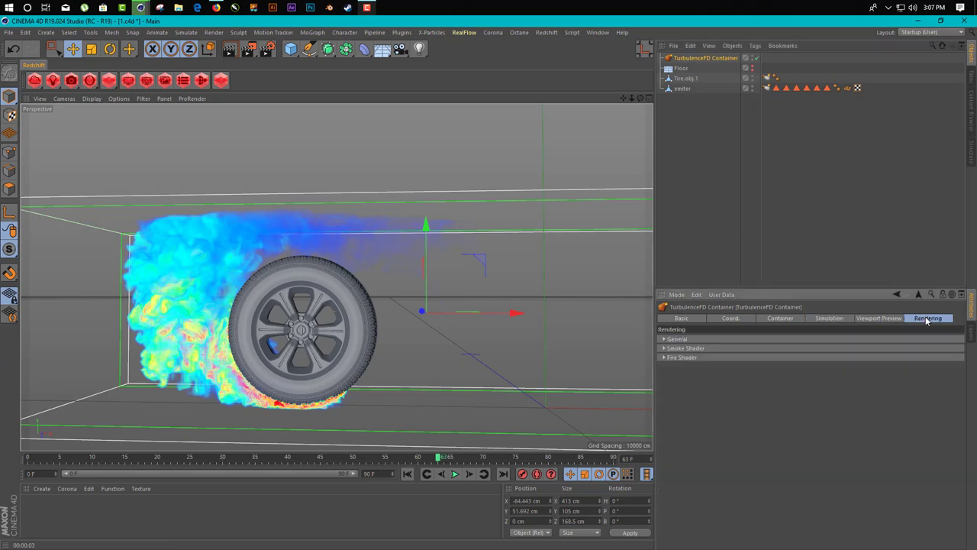
pyautogui.click(680, 358)
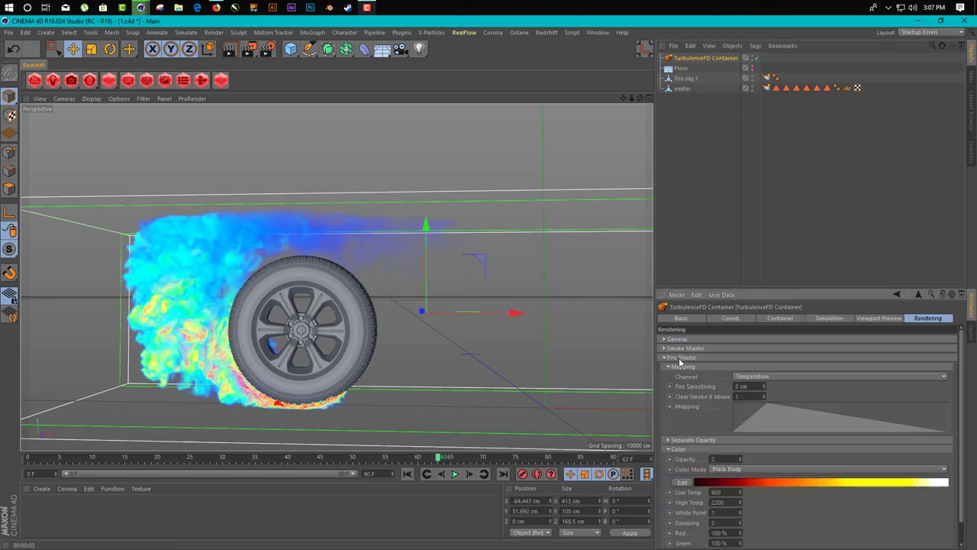
pyautogui.click(752, 377)
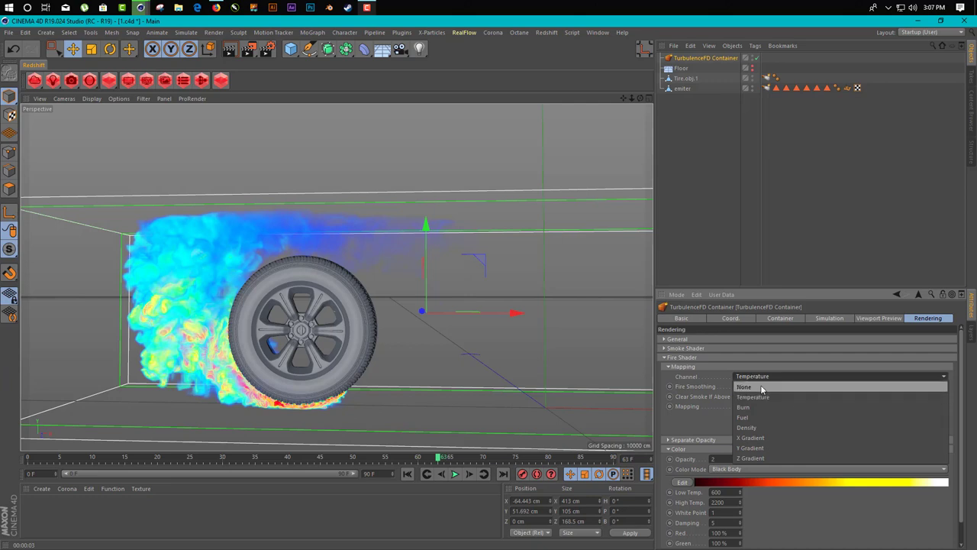
pyautogui.click(760, 387)
# - Decline the TurbulenceFD update and set the container's Smoke Shader mapping channel to Temperature
pyautogui.click(674, 349)
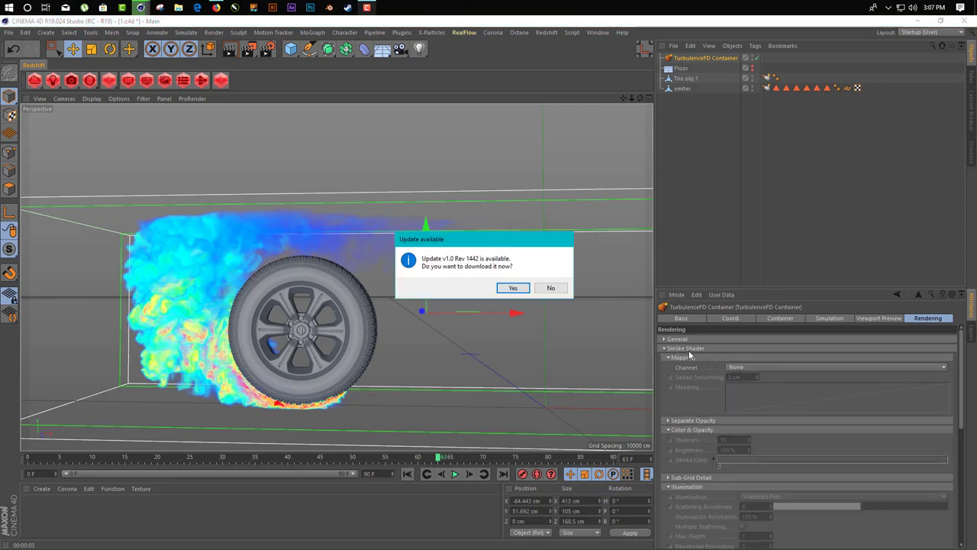
pyautogui.click(551, 288)
pyautogui.click(777, 369)
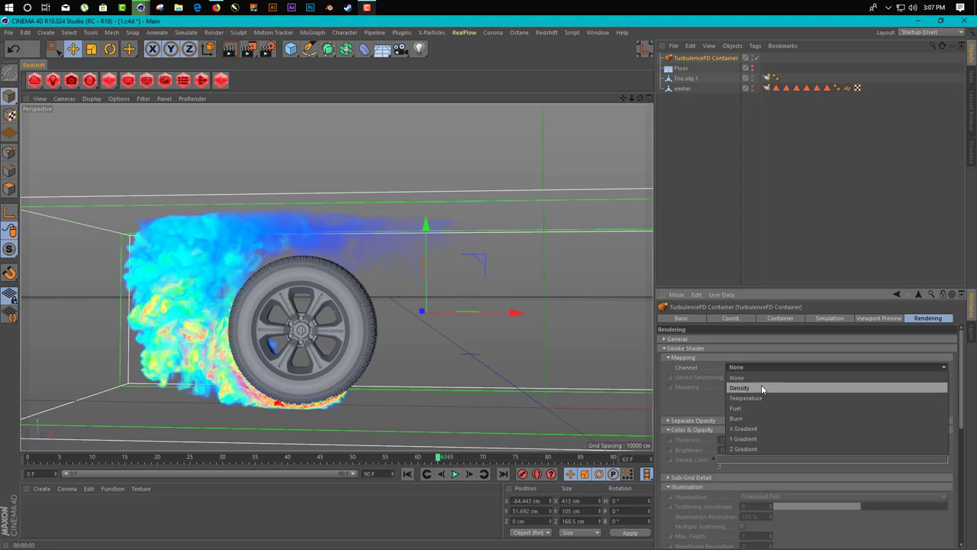
pyautogui.click(761, 388)
pyautogui.click(756, 368)
pyautogui.click(756, 397)
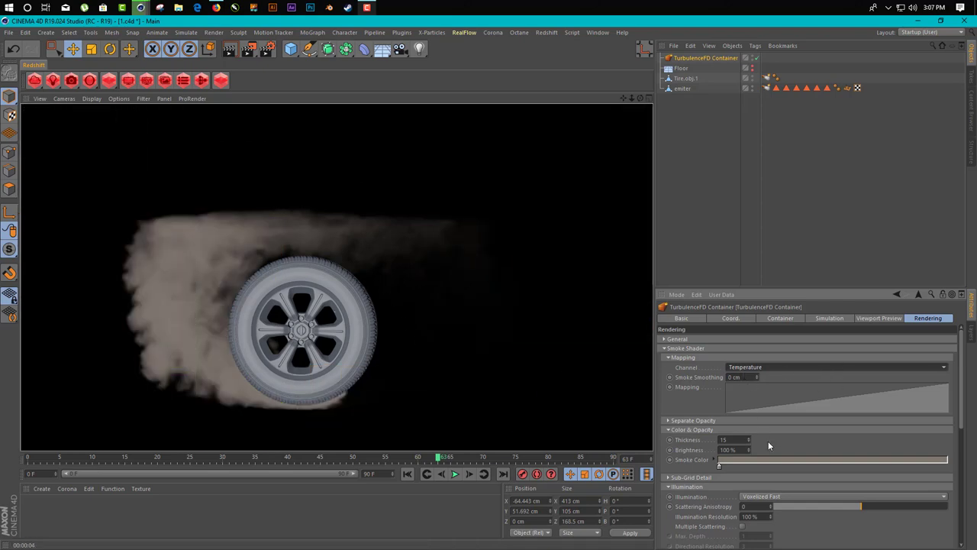
# - Set the Smoke Shader's thickness to 50
pyautogui.moveTo(744, 442); pyautogui.dragTo(712, 440)
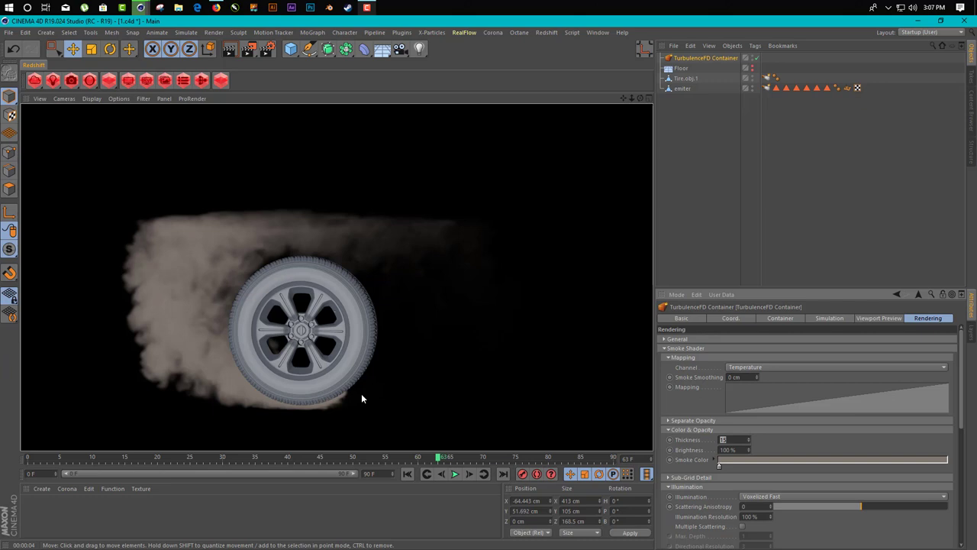
pyautogui.write('50')
pyautogui.press('Return')
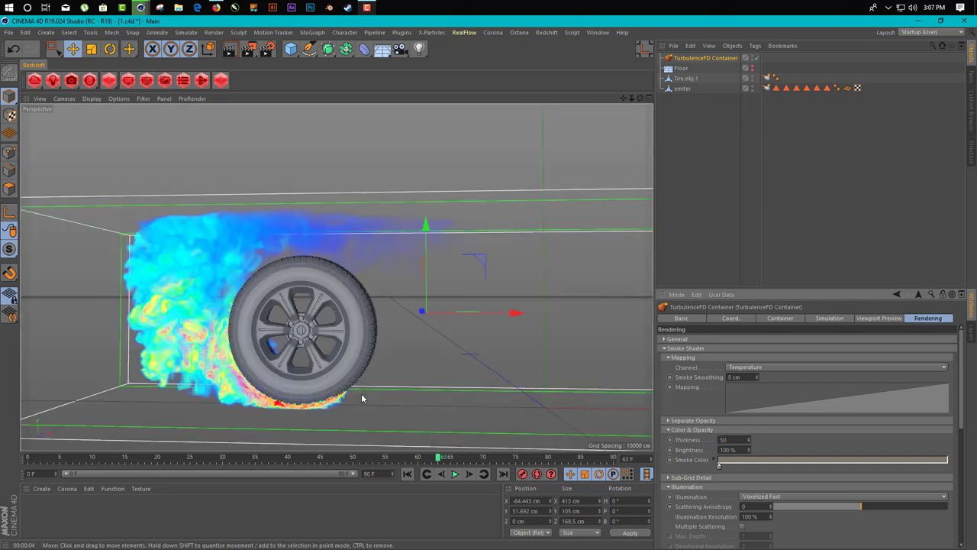
# - Render a test of the smoke, and set the first Smoke Color gradient knot to grey with 0% saturation and 53% value
pyautogui.click(233, 49)
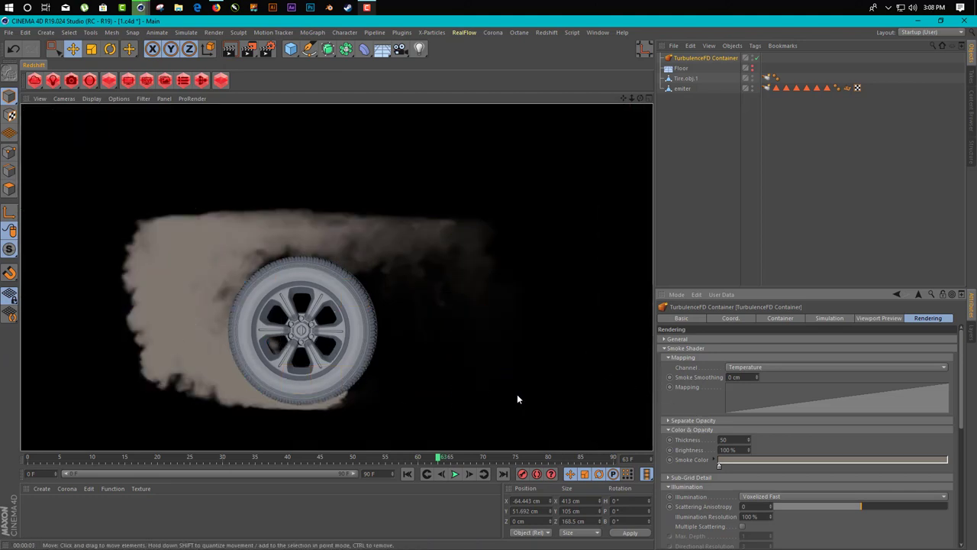
pyautogui.doubleClick(719, 466)
pyautogui.click(724, 486)
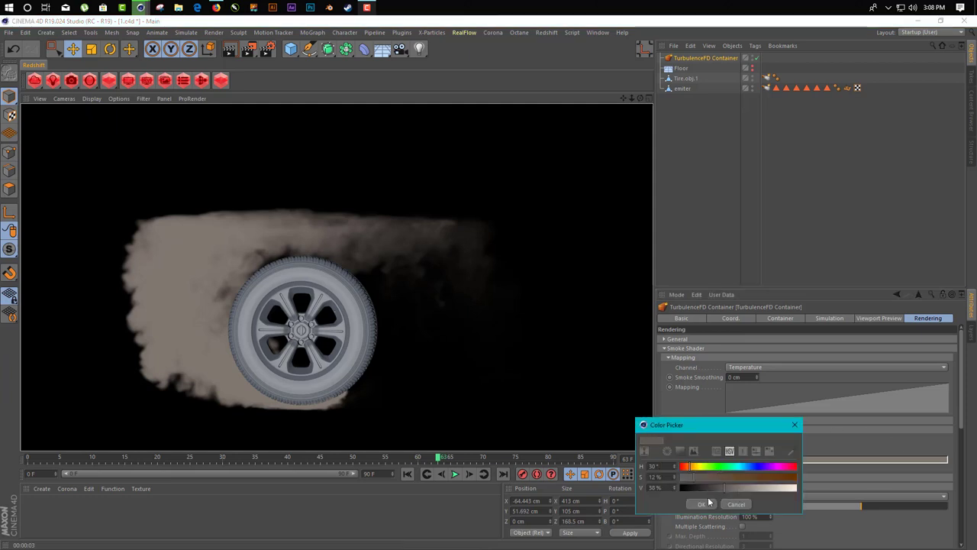
pyautogui.click(748, 479)
pyautogui.moveTo(723, 477); pyautogui.dragTo(611, 466)
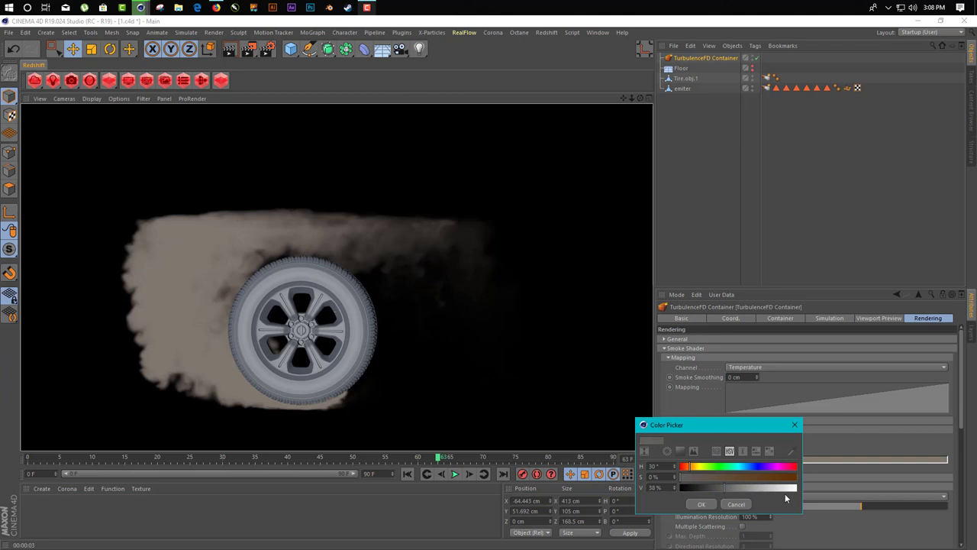
pyautogui.click(753, 486)
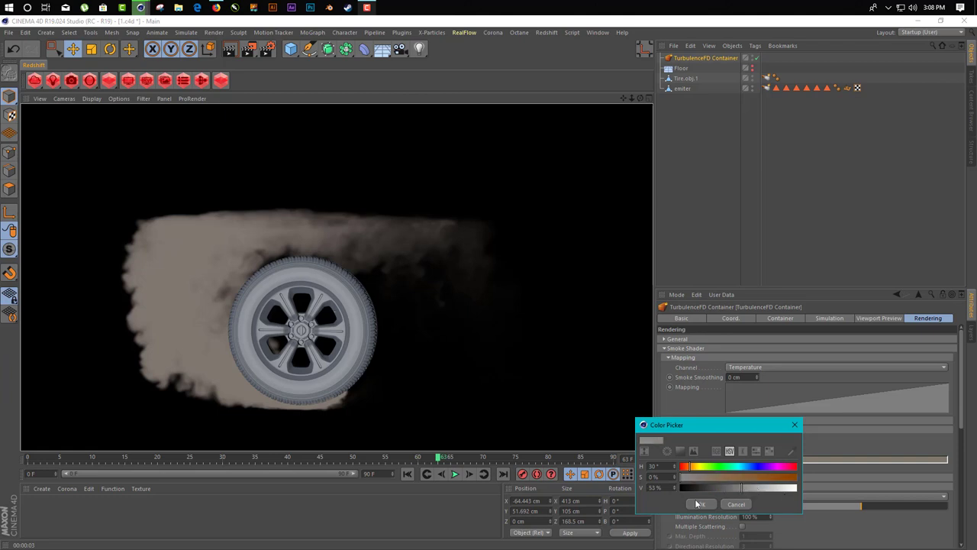
pyautogui.click(701, 504)
# - Add a grey knot with 76% value at the far end of the Smoke Color gradient, and render the view
pyautogui.doubleClick(945, 467)
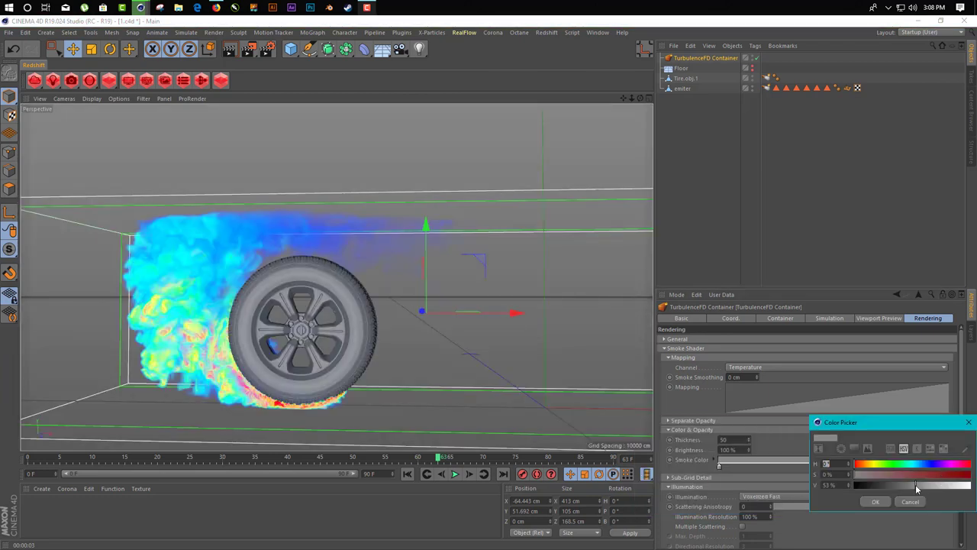
pyautogui.moveTo(916, 484); pyautogui.dragTo(941, 483)
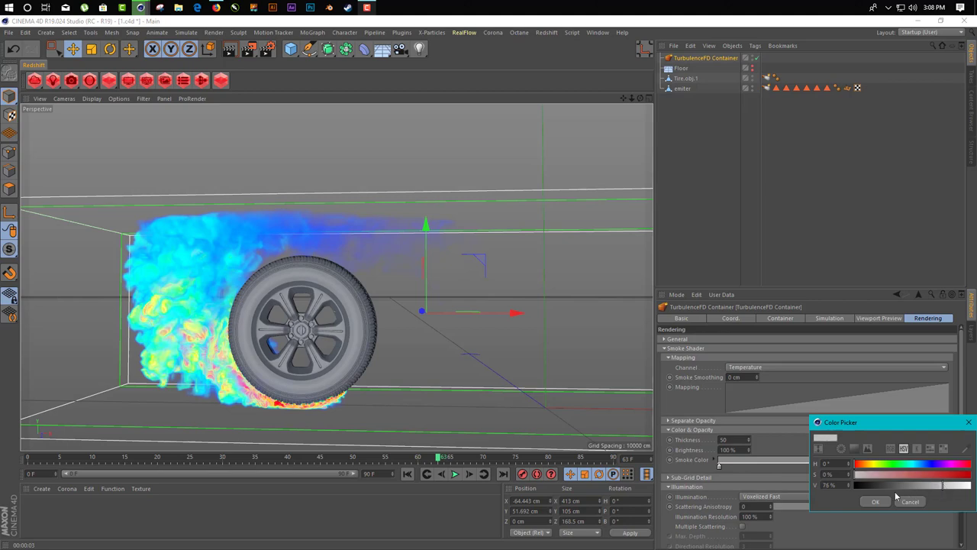
pyautogui.click(876, 501)
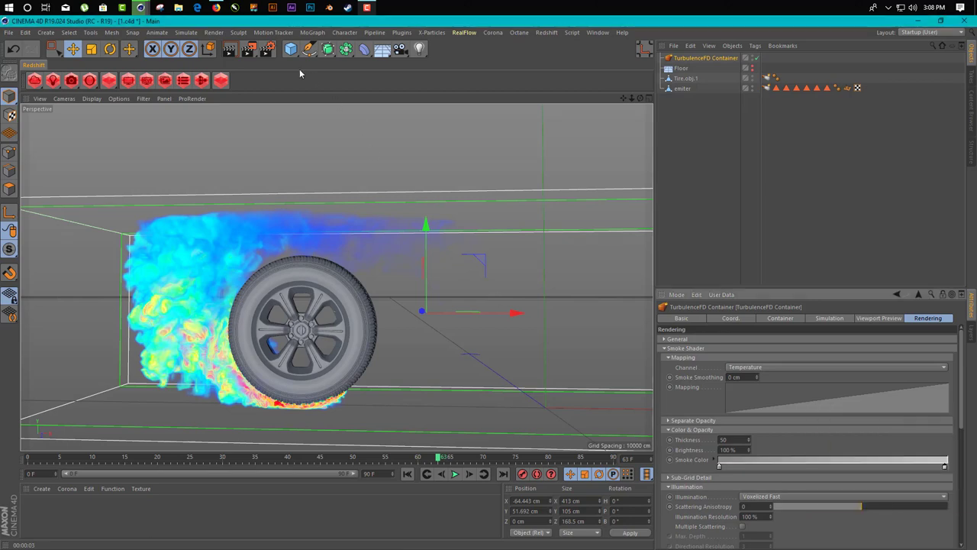
pyautogui.click(234, 51)
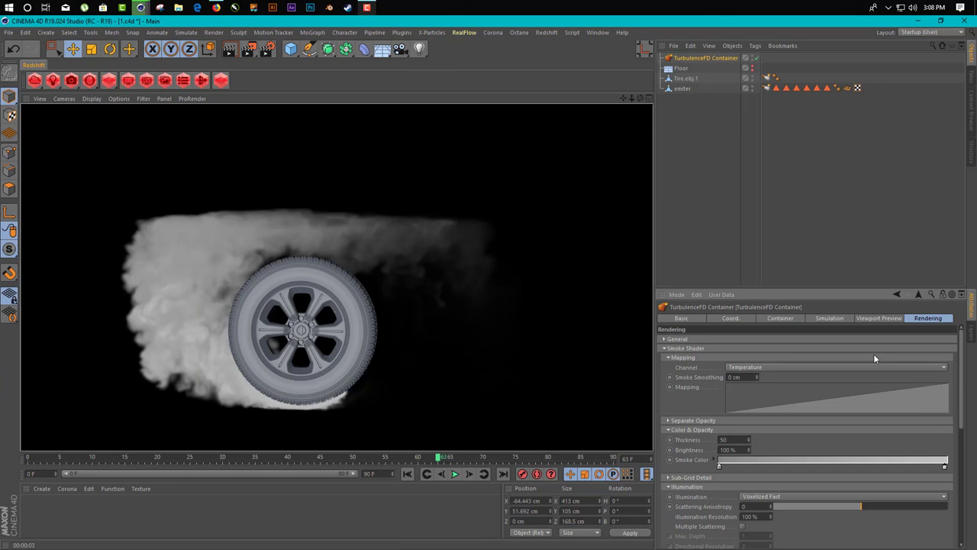
# - Set the container's viewport preview to the Temperature channel with the Smoke Shader
pyautogui.click(878, 318)
pyautogui.click(767, 361)
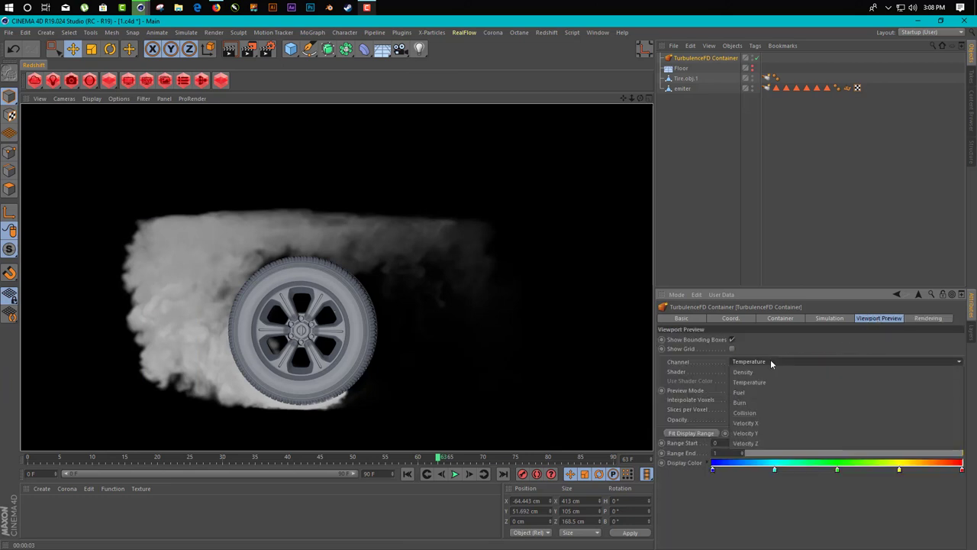
pyautogui.click(754, 374)
pyautogui.click(755, 370)
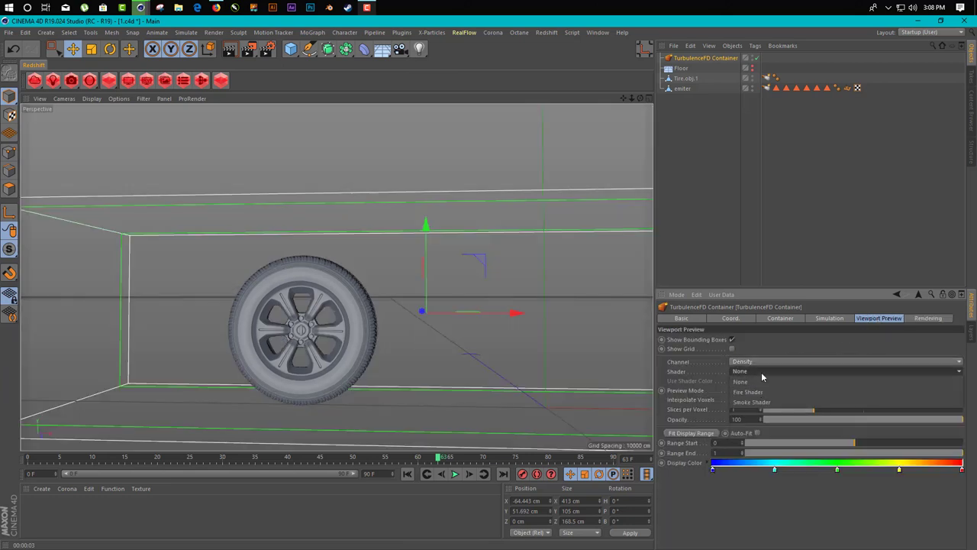
pyautogui.click(760, 370)
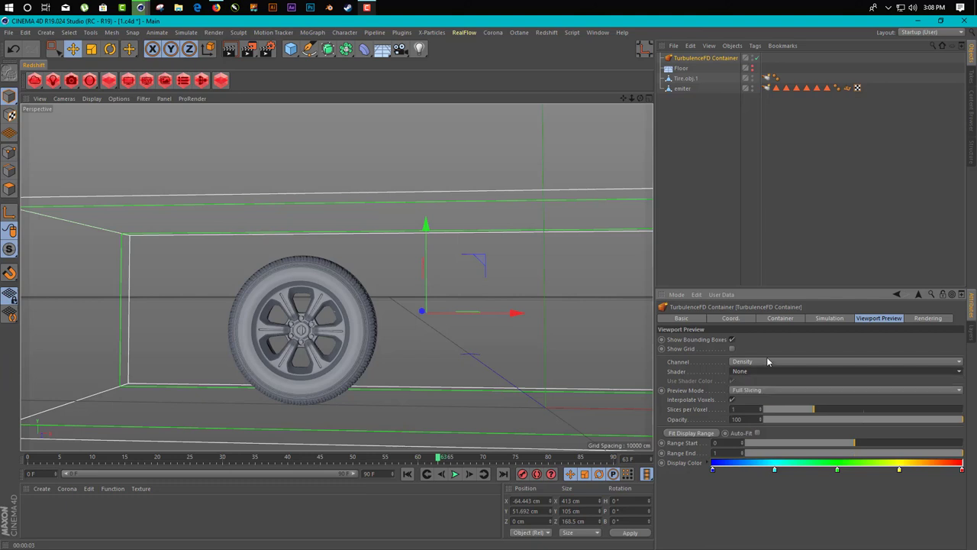
pyautogui.click(757, 361)
pyautogui.click(757, 381)
pyautogui.click(759, 372)
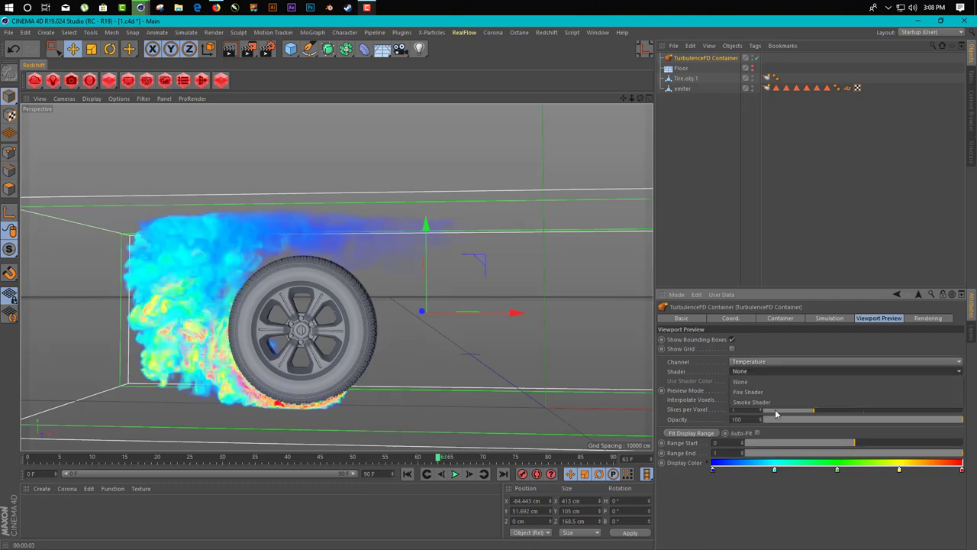
pyautogui.click(751, 402)
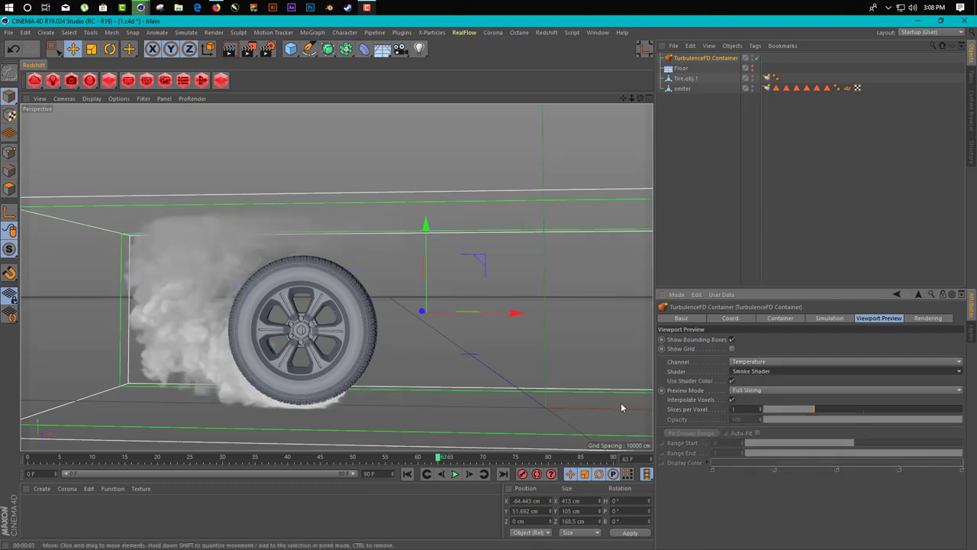
# - Play the simulation from the first frame, and inspect the smoke around the wheel from several angles and up close
pyautogui.click(407, 473)
pyautogui.click(455, 475)
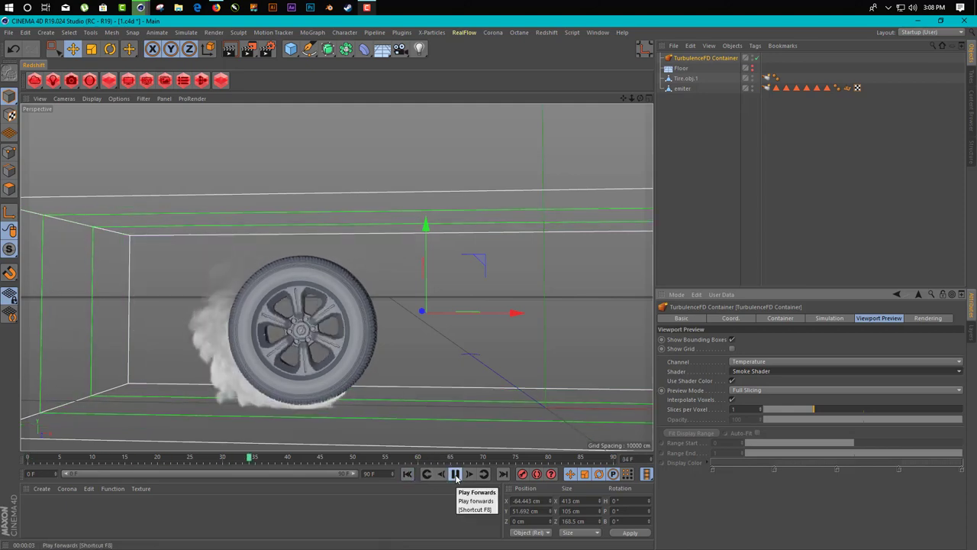
pyautogui.click(455, 475)
pyautogui.keyDown('alt'); pyautogui.moveTo(216, 319); pyautogui.dragTo(281, 390); pyautogui.keyUp('alt')
pyautogui.click(455, 474)
pyautogui.click(455, 474)
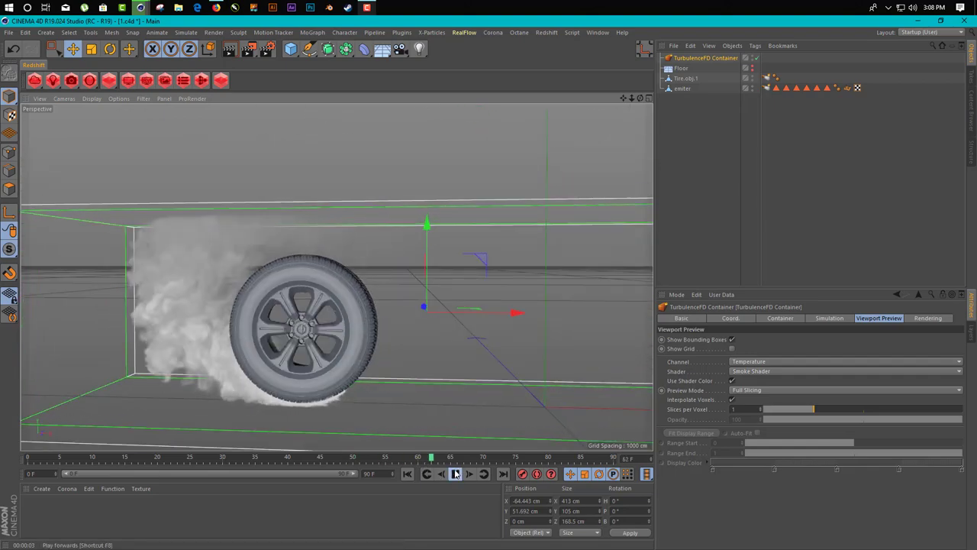
pyautogui.keyDown('alt'); pyautogui.moveTo(226, 250); pyautogui.dragTo(417, 169); pyautogui.keyUp('alt')
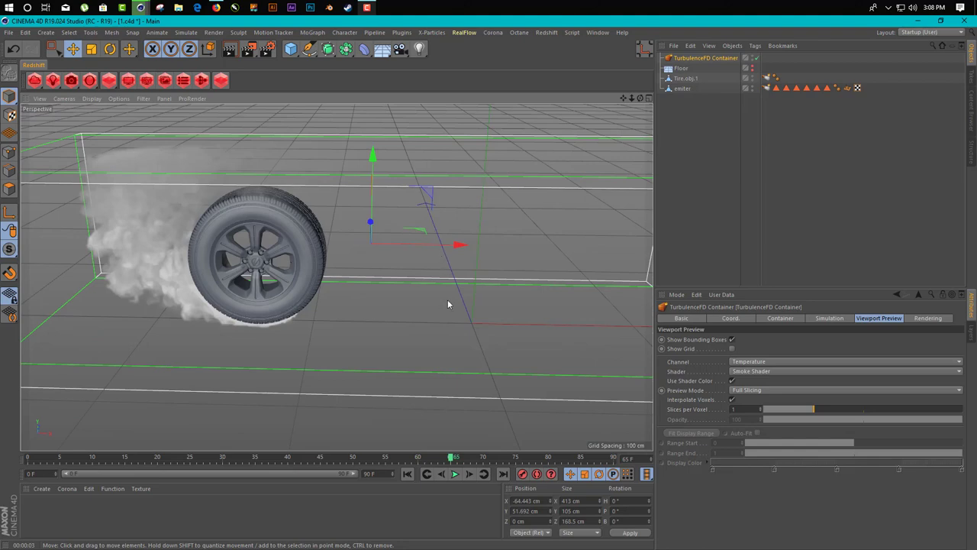
pyautogui.keyDown('alt'); pyautogui.moveTo(448, 305); pyautogui.dragTo(268, 225); pyautogui.keyUp('alt')
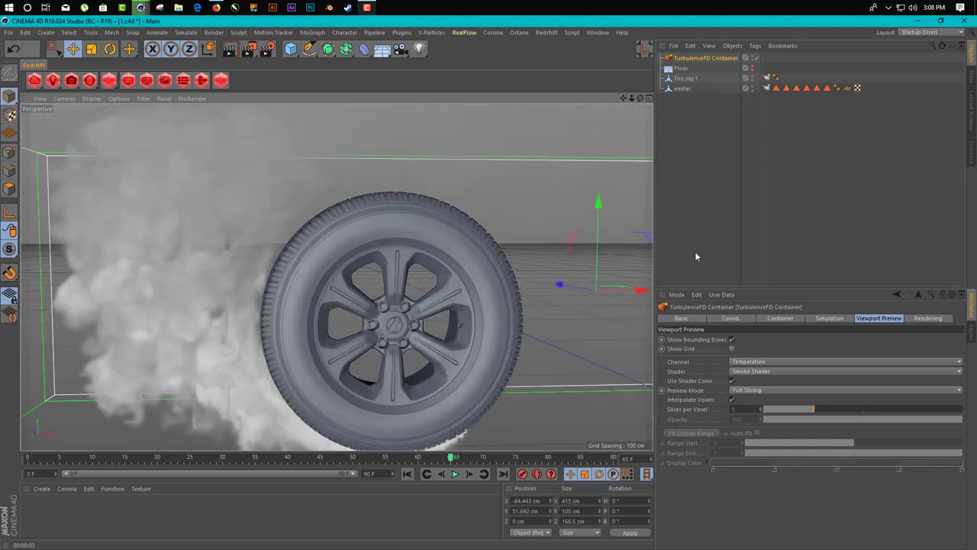
# - Review the tire's TurbulenceFD Emitter tag and the container's simulation settings
pyautogui.click(767, 88)
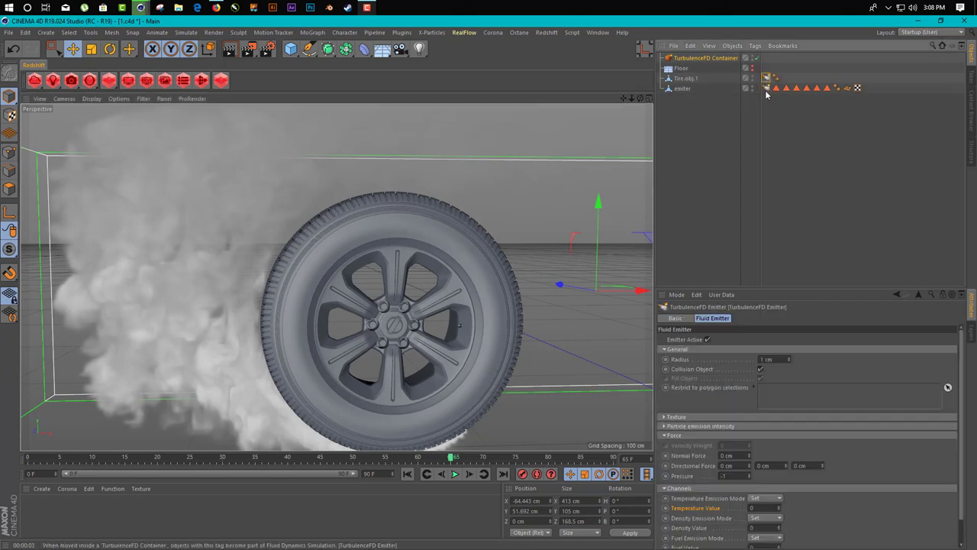
pyautogui.click(707, 59)
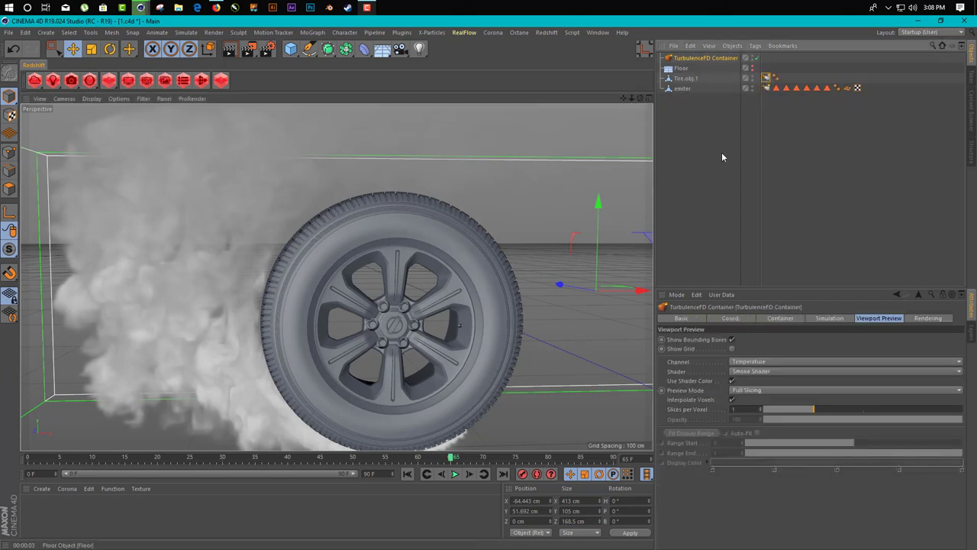
pyautogui.click(825, 318)
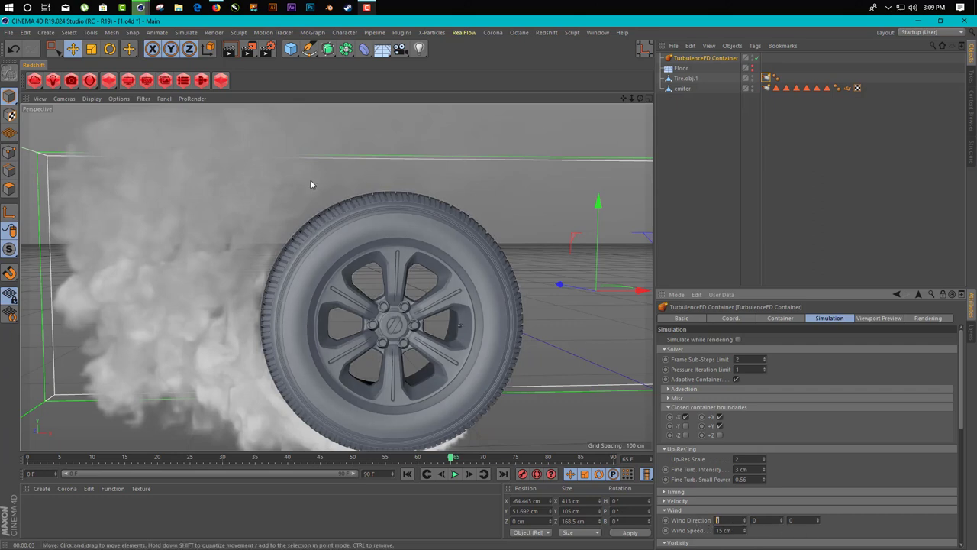
# - Replay the simulation from the first frame with the whole smoke cloud seen from an angled view
pyautogui.keyDown('alt'); pyautogui.moveTo(471, 355); pyautogui.dragTo(507, 311, button='middle'); pyautogui.keyUp('alt')
pyautogui.keyDown('alt'); pyautogui.moveTo(488, 338); pyautogui.dragTo(489, 316); pyautogui.keyUp('alt')
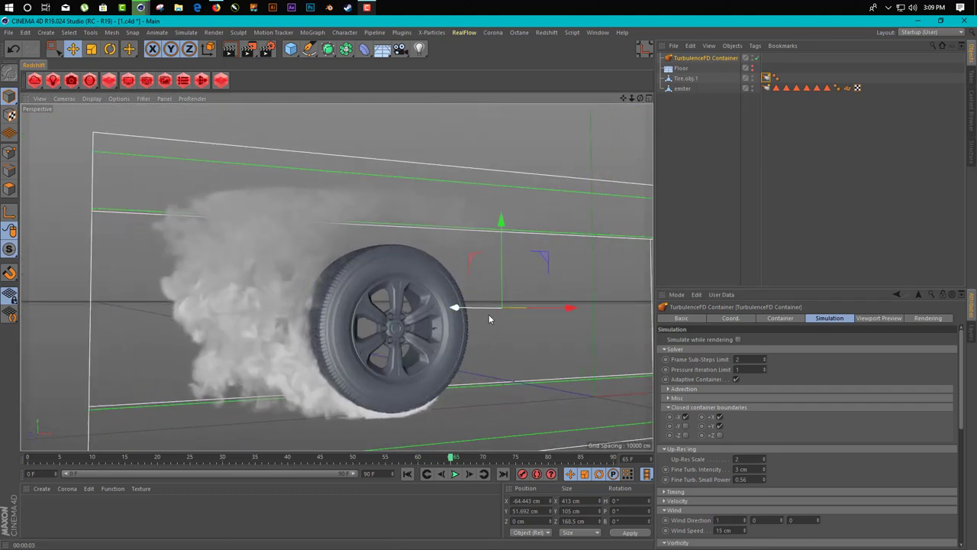
pyautogui.click(408, 474)
pyautogui.click(455, 474)
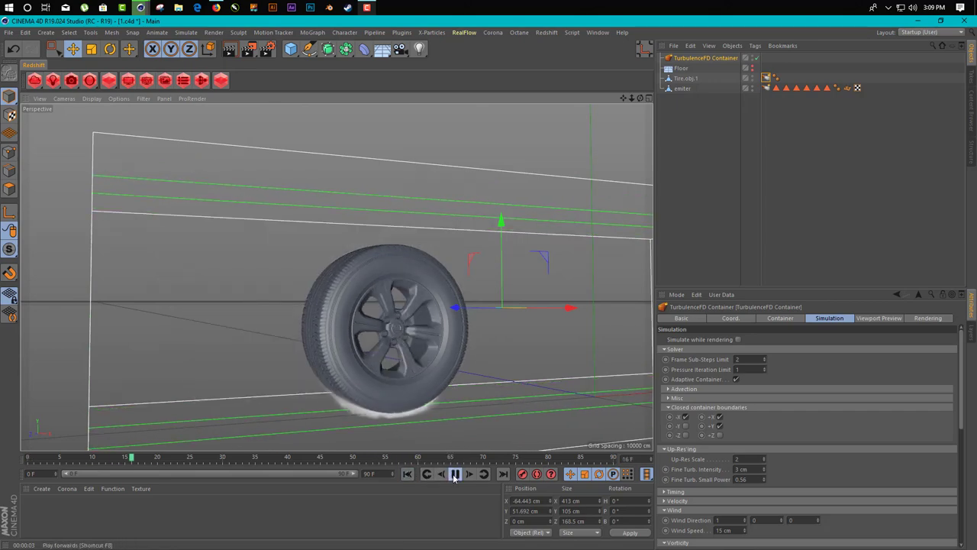
pyautogui.click(455, 474)
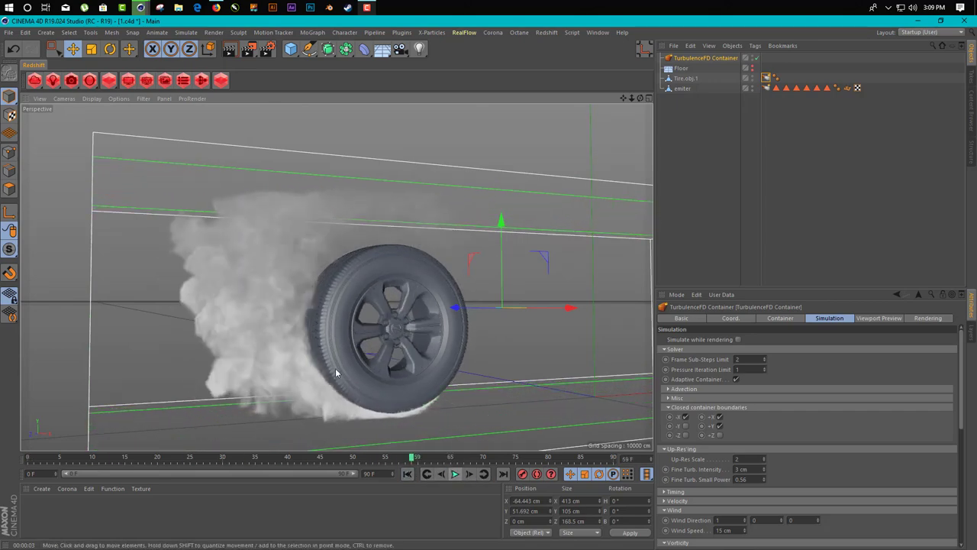
# - Render a test of the smoke from an angled view of the tire's tread, and return to a side view
pyautogui.keyDown('alt'); pyautogui.moveTo(473, 320); pyautogui.dragTo(336, 344); pyautogui.keyUp('alt')
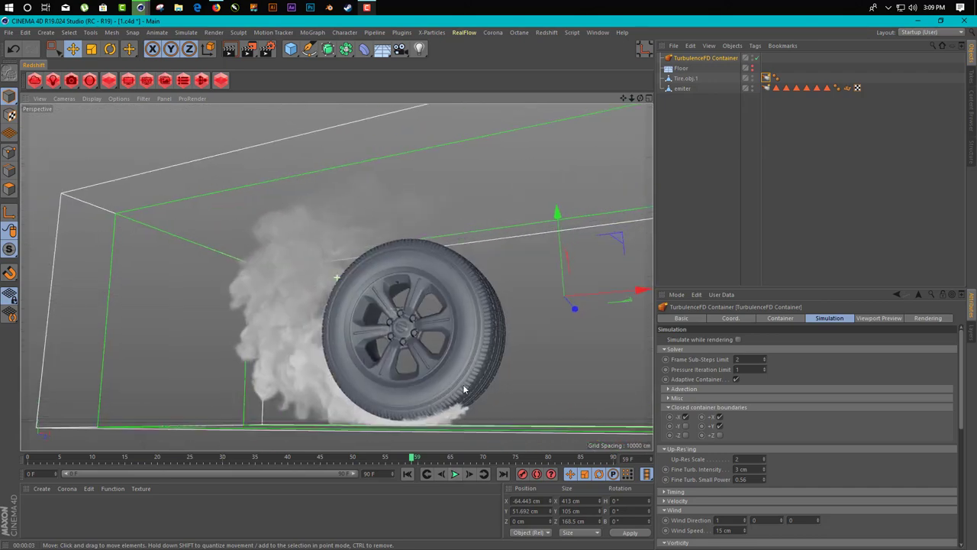
pyautogui.keyDown('alt'); pyautogui.moveTo(465, 389); pyautogui.dragTo(337, 344, button='middle'); pyautogui.keyUp('alt')
pyautogui.keyDown('alt'); pyautogui.moveTo(336, 339); pyautogui.dragTo(414, 348); pyautogui.keyUp('alt')
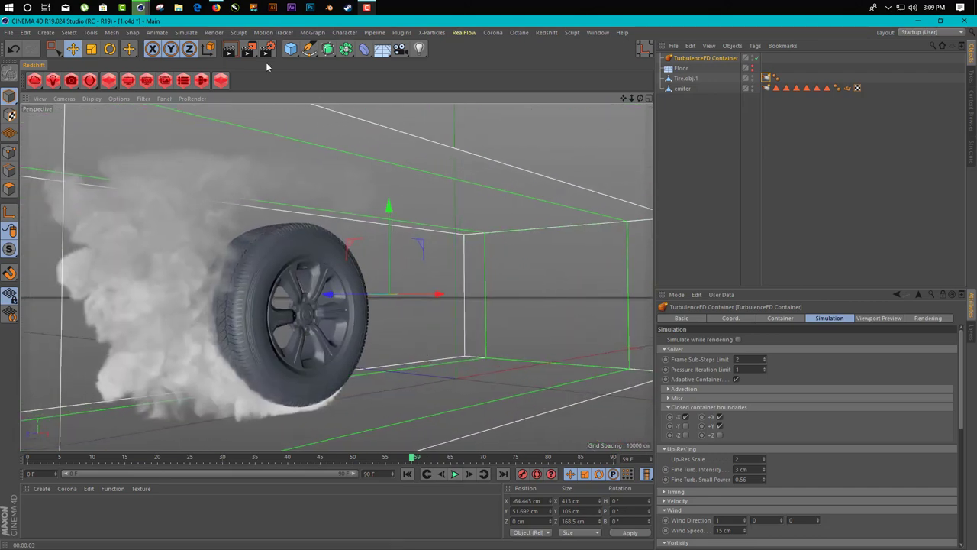
pyautogui.click(232, 52)
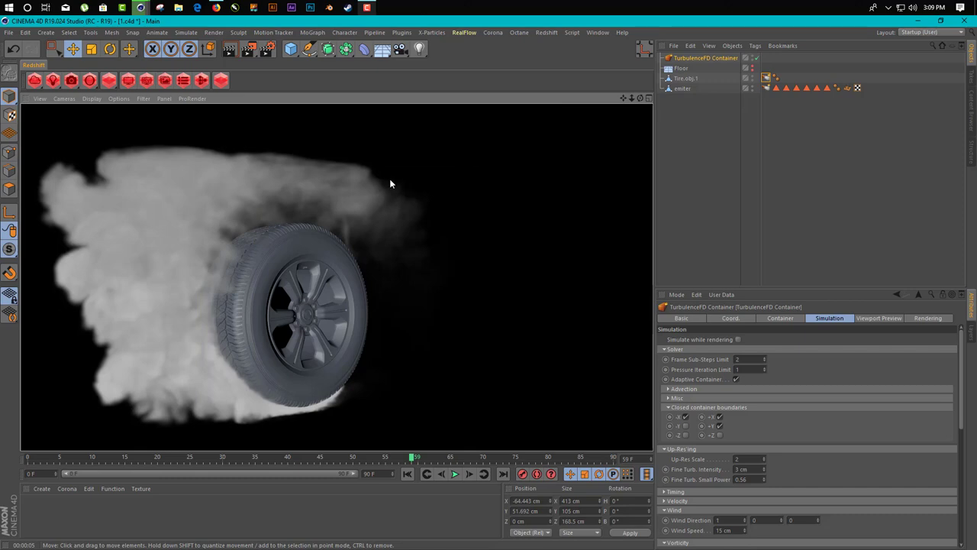
pyautogui.keyDown('alt'); pyautogui.moveTo(269, 213); pyautogui.dragTo(153, 227); pyautogui.keyUp('alt')
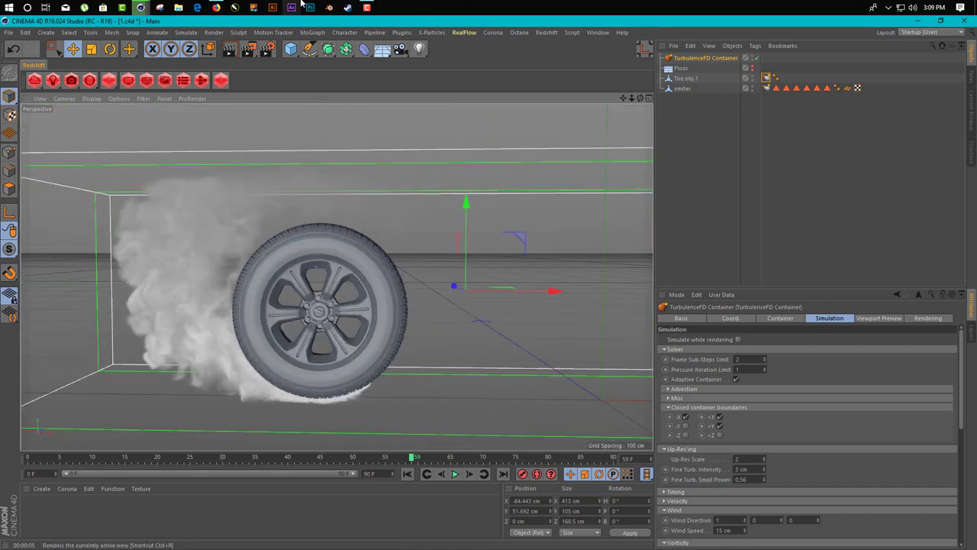
# - Switch to Firefox and enter the nullpk.com address in a new tab
pyautogui.click(218, 7)
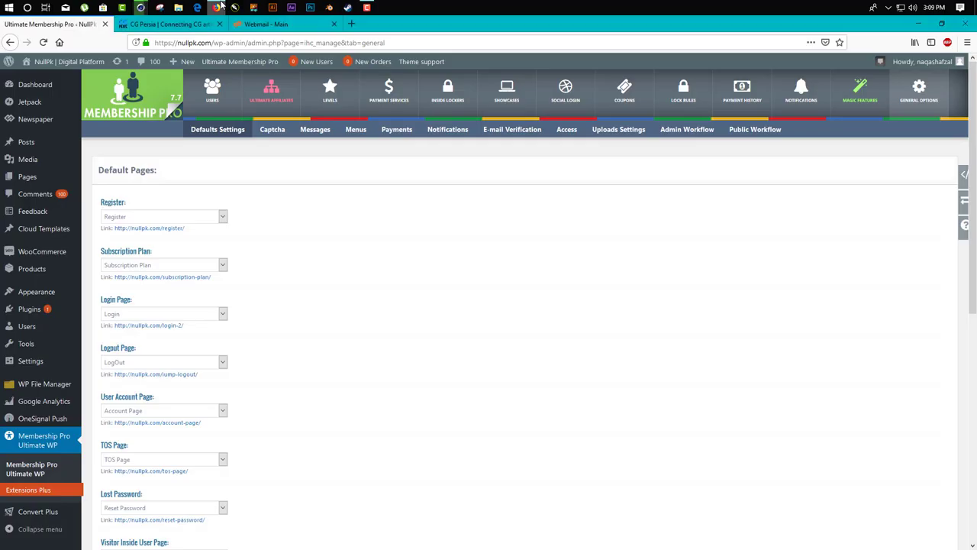
pyautogui.click(356, 23)
pyautogui.click(67, 25)
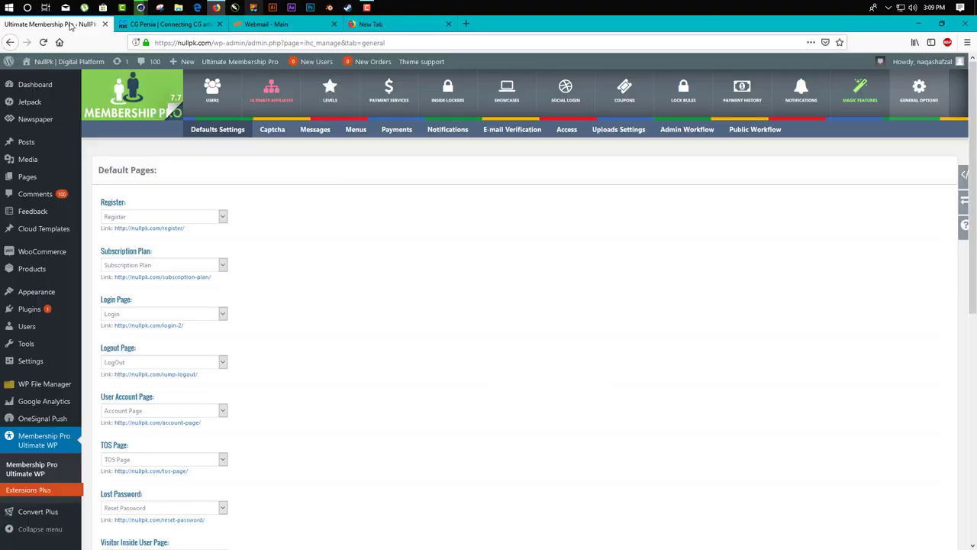
pyautogui.click(369, 29)
pyautogui.write('nu')
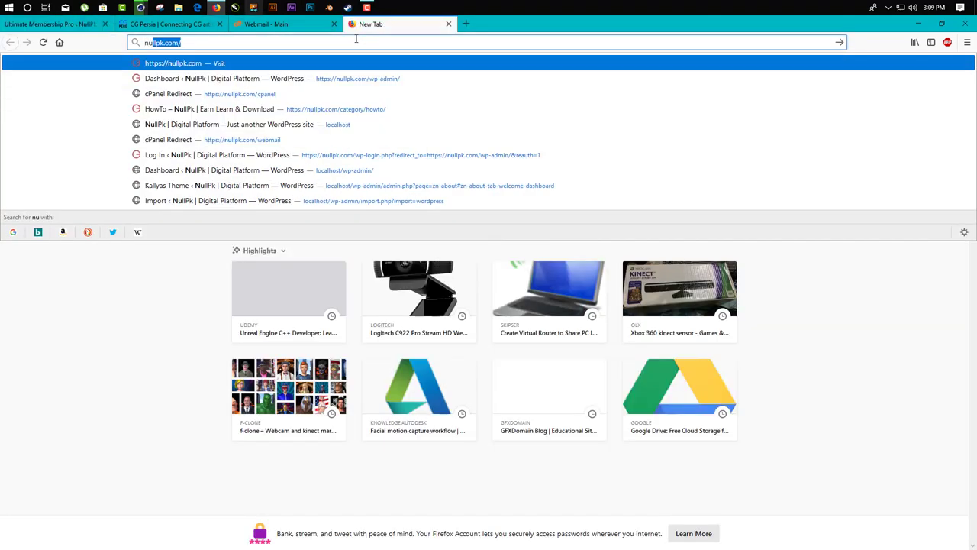